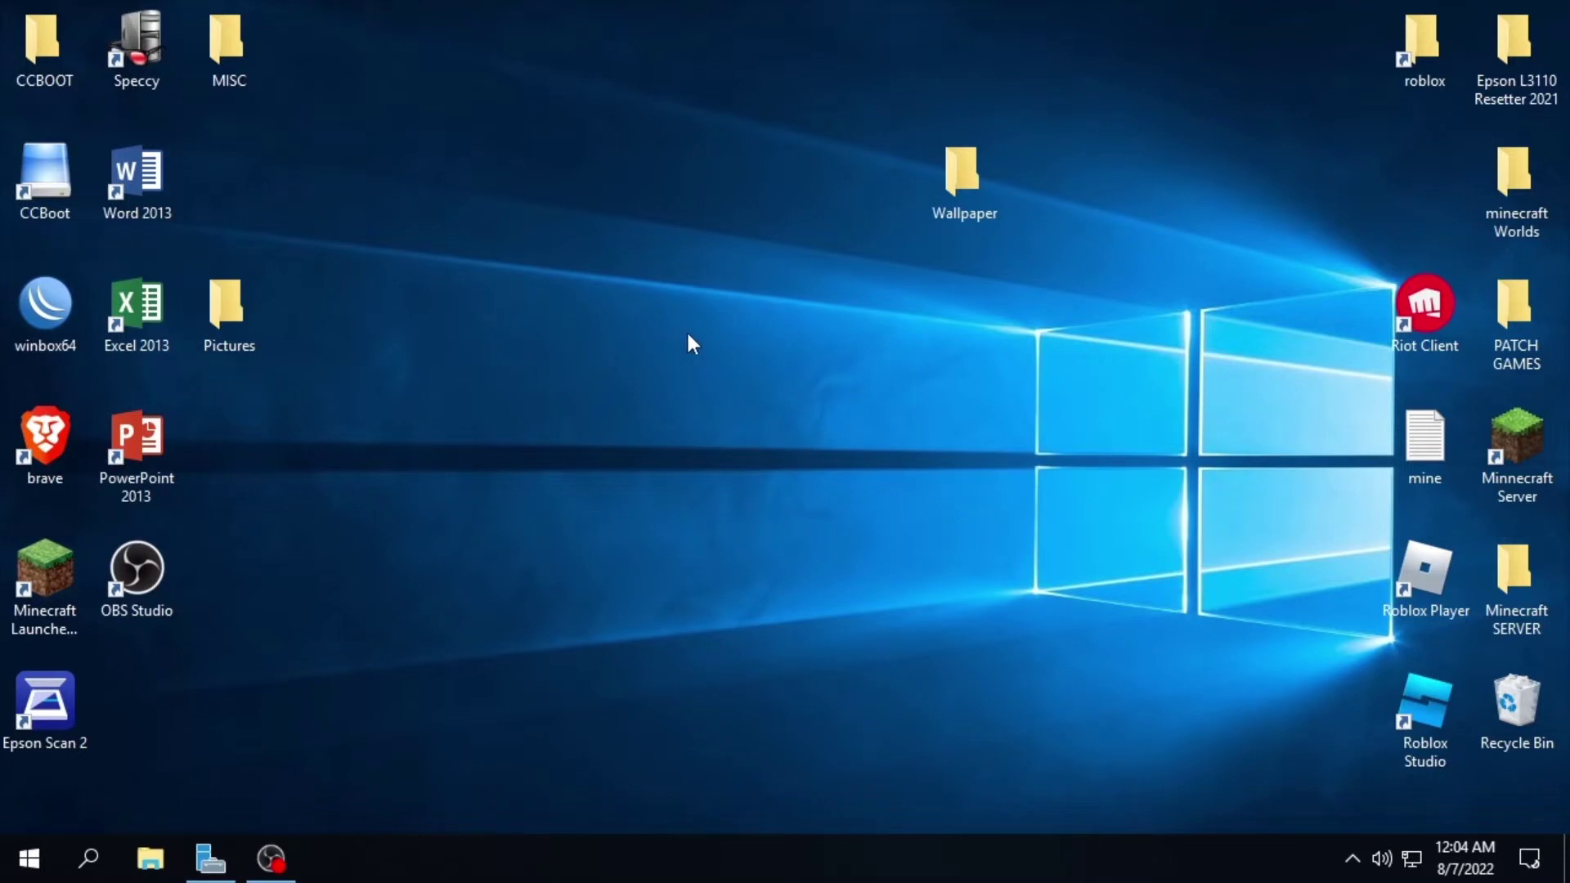
# Find Windows Defender Firewall, confirm it stays Off for private and public networks, and close it
pyautogui.press('super')
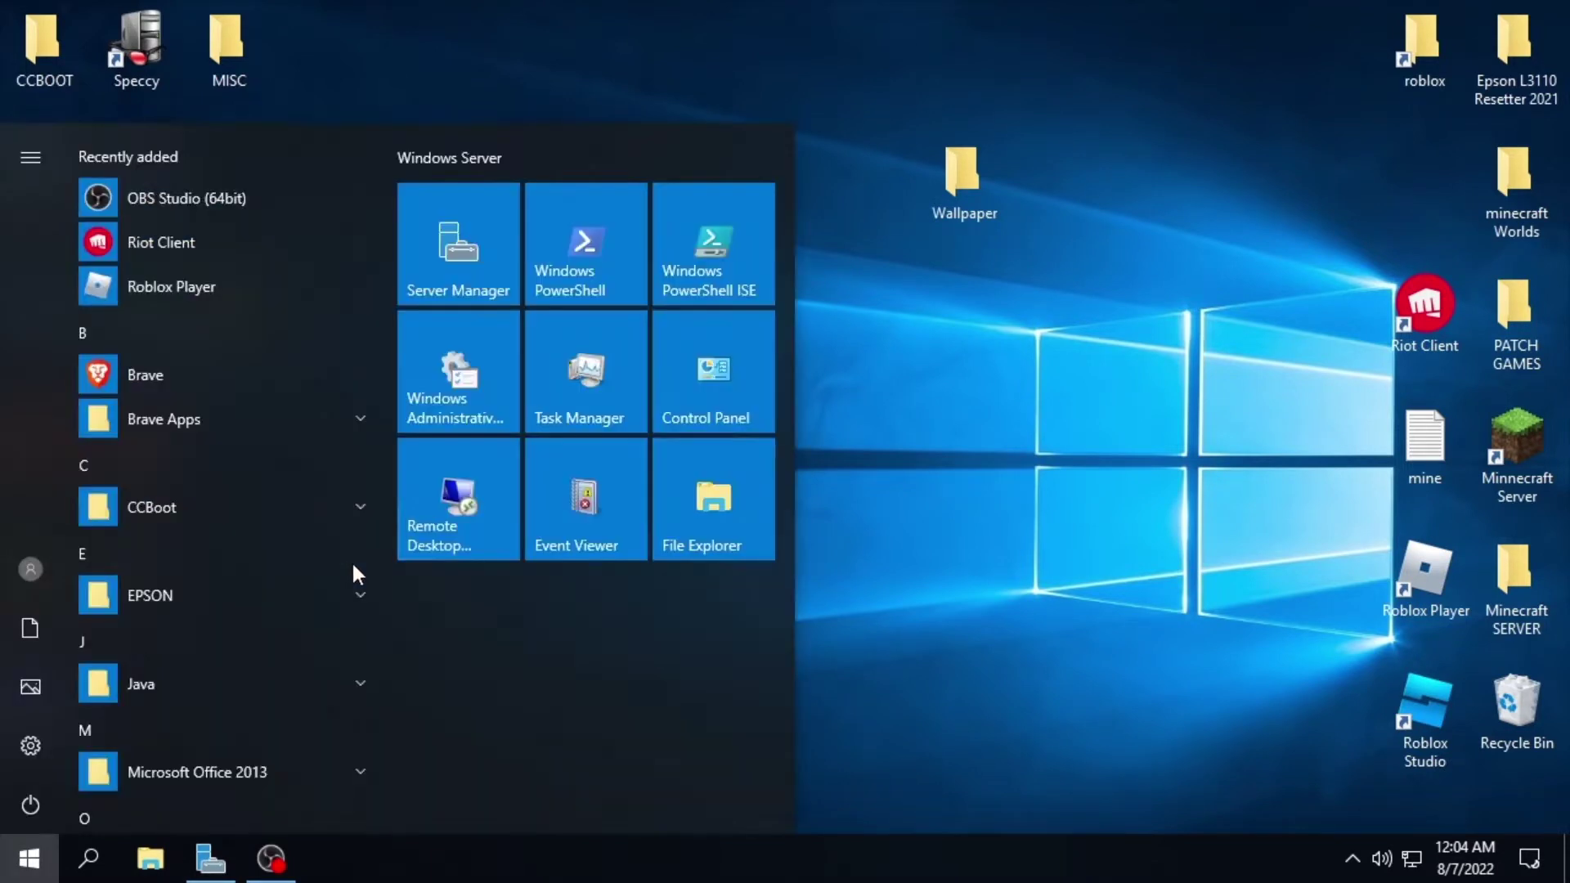
pyautogui.write('fire')
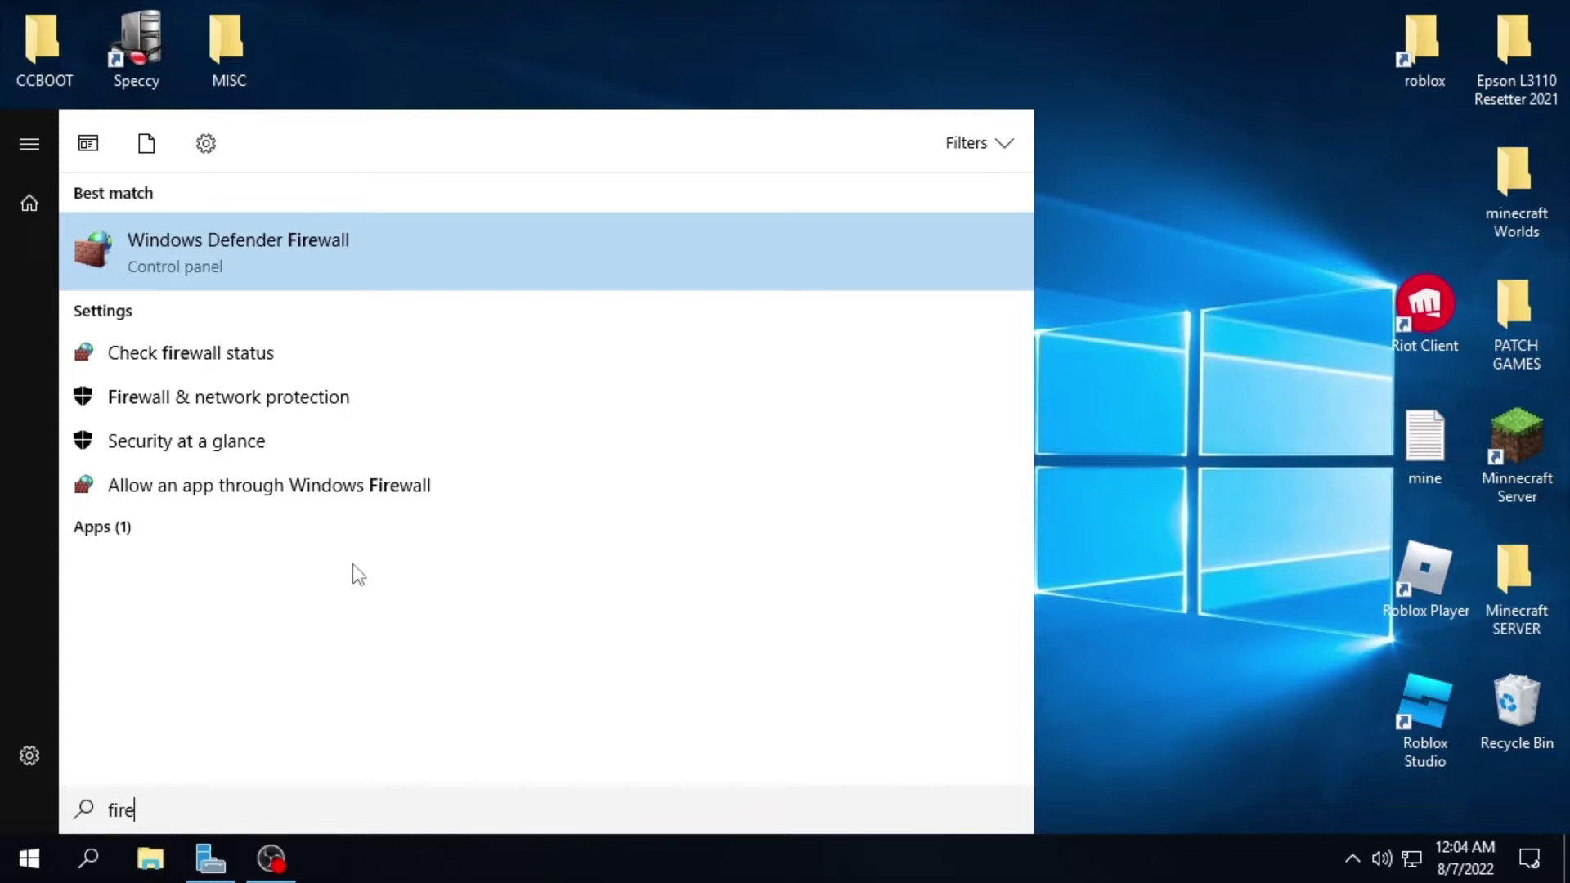
pyautogui.write('wa')
pyautogui.press('Return')
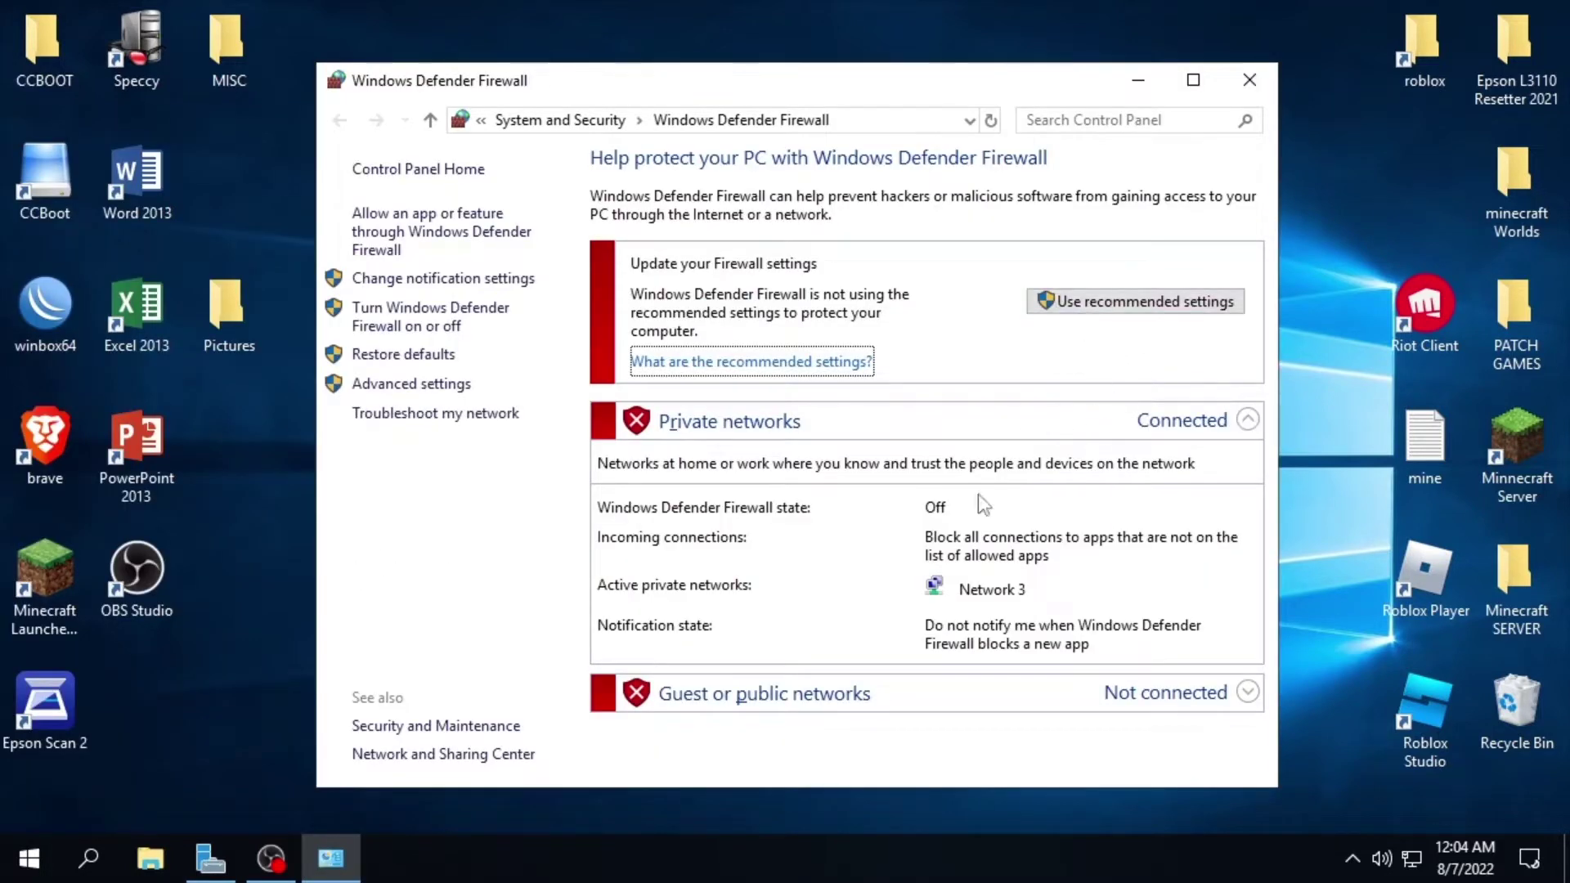
pyautogui.click(396, 323)
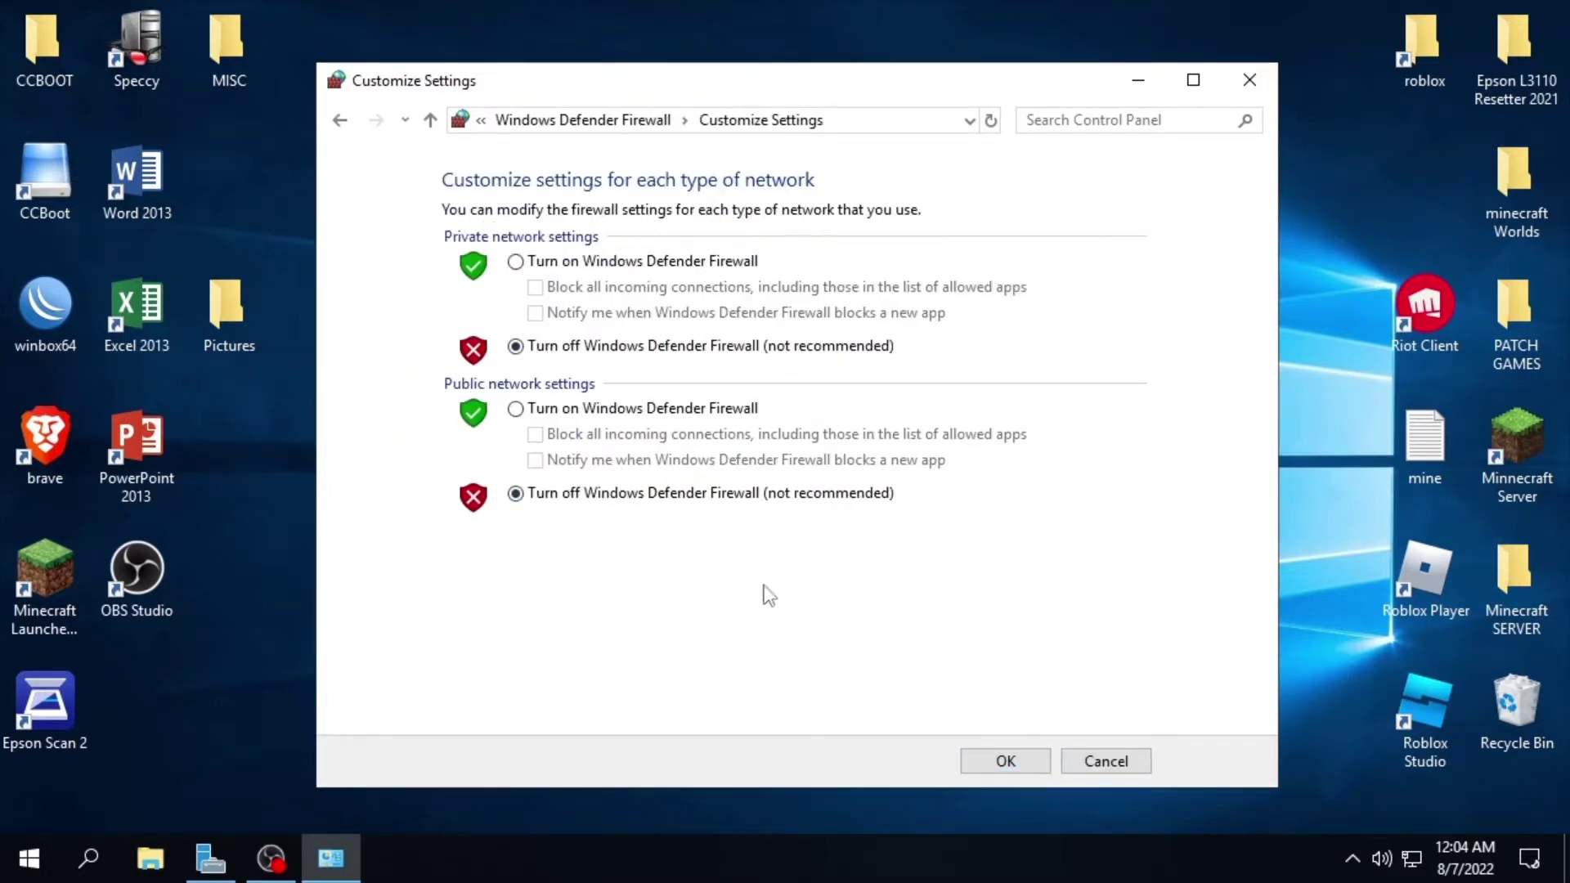
pyautogui.click(1024, 762)
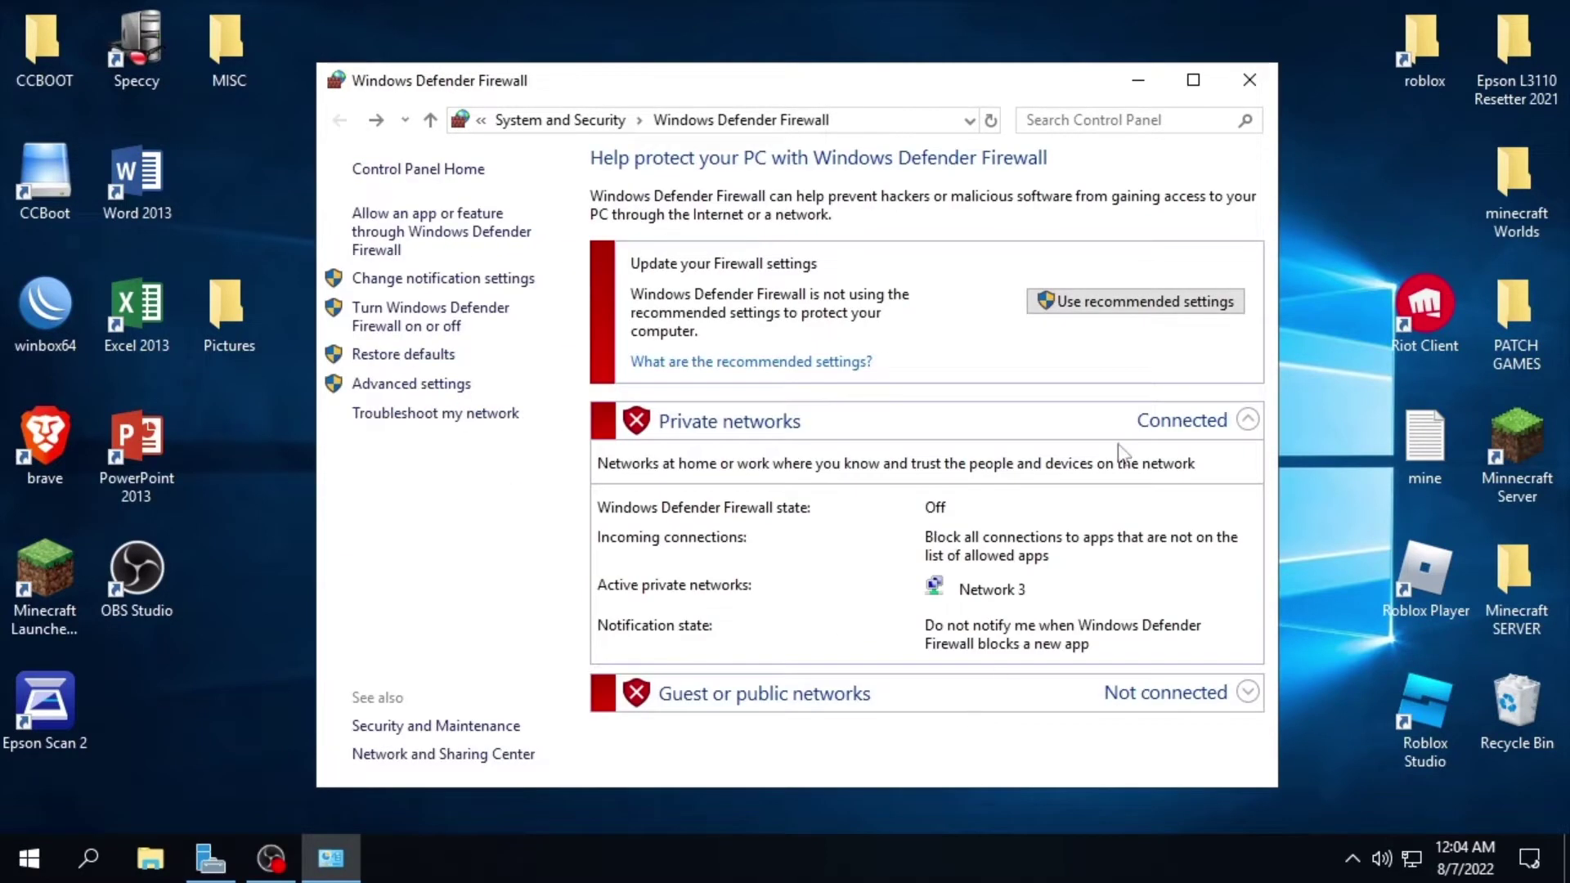
pyautogui.click(1249, 80)
# Search 'sharing' from Start, then reach Network & Internet settings from the taskbar network icon
pyautogui.press('super')
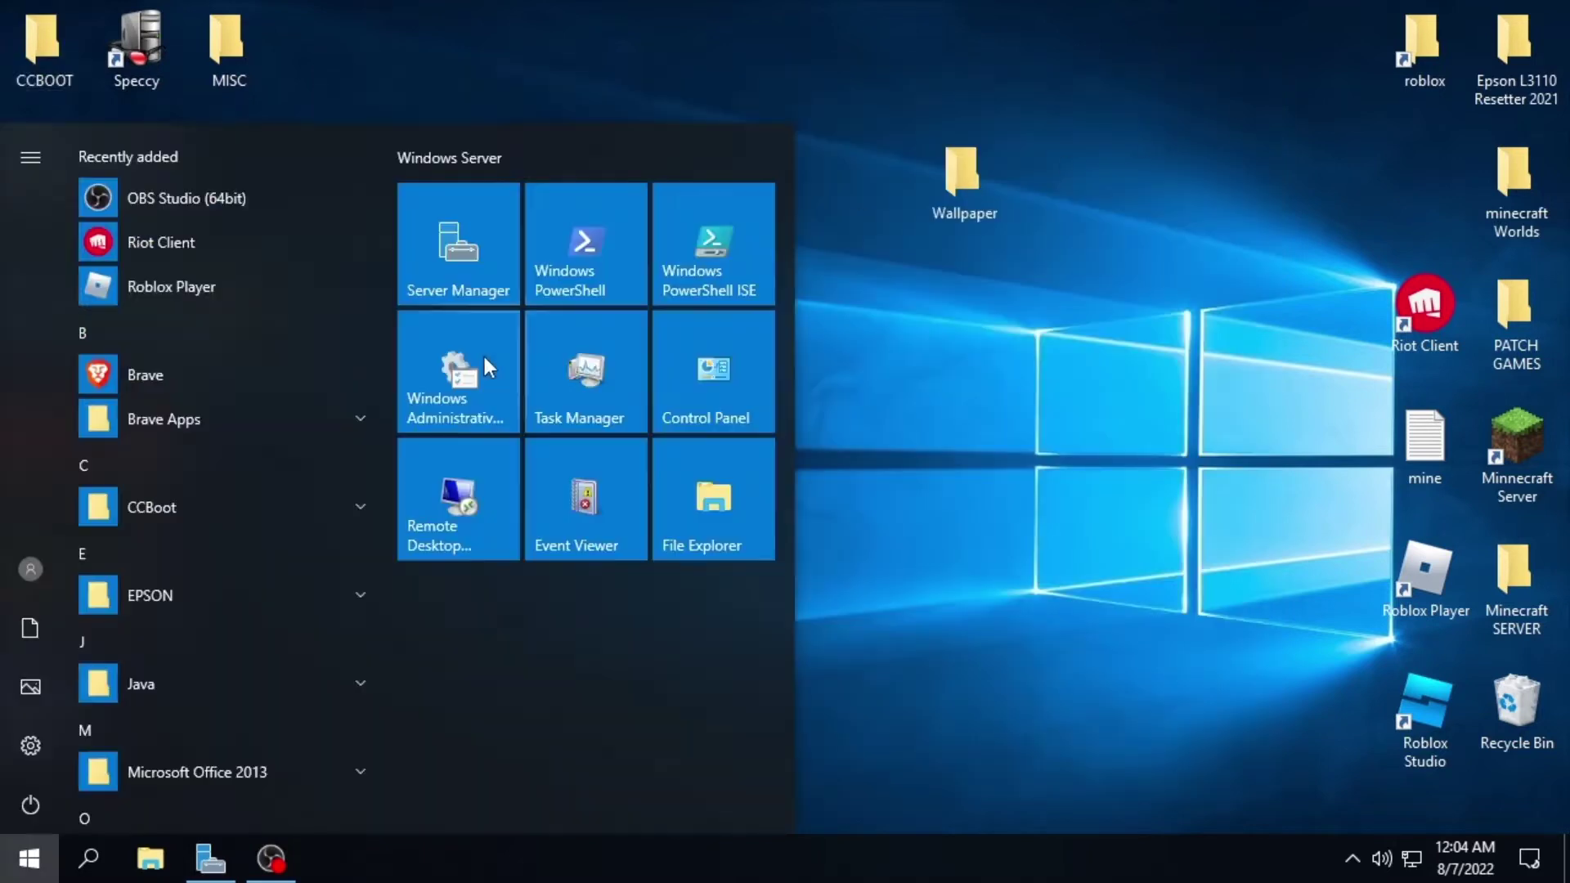
pyautogui.write('sharin')
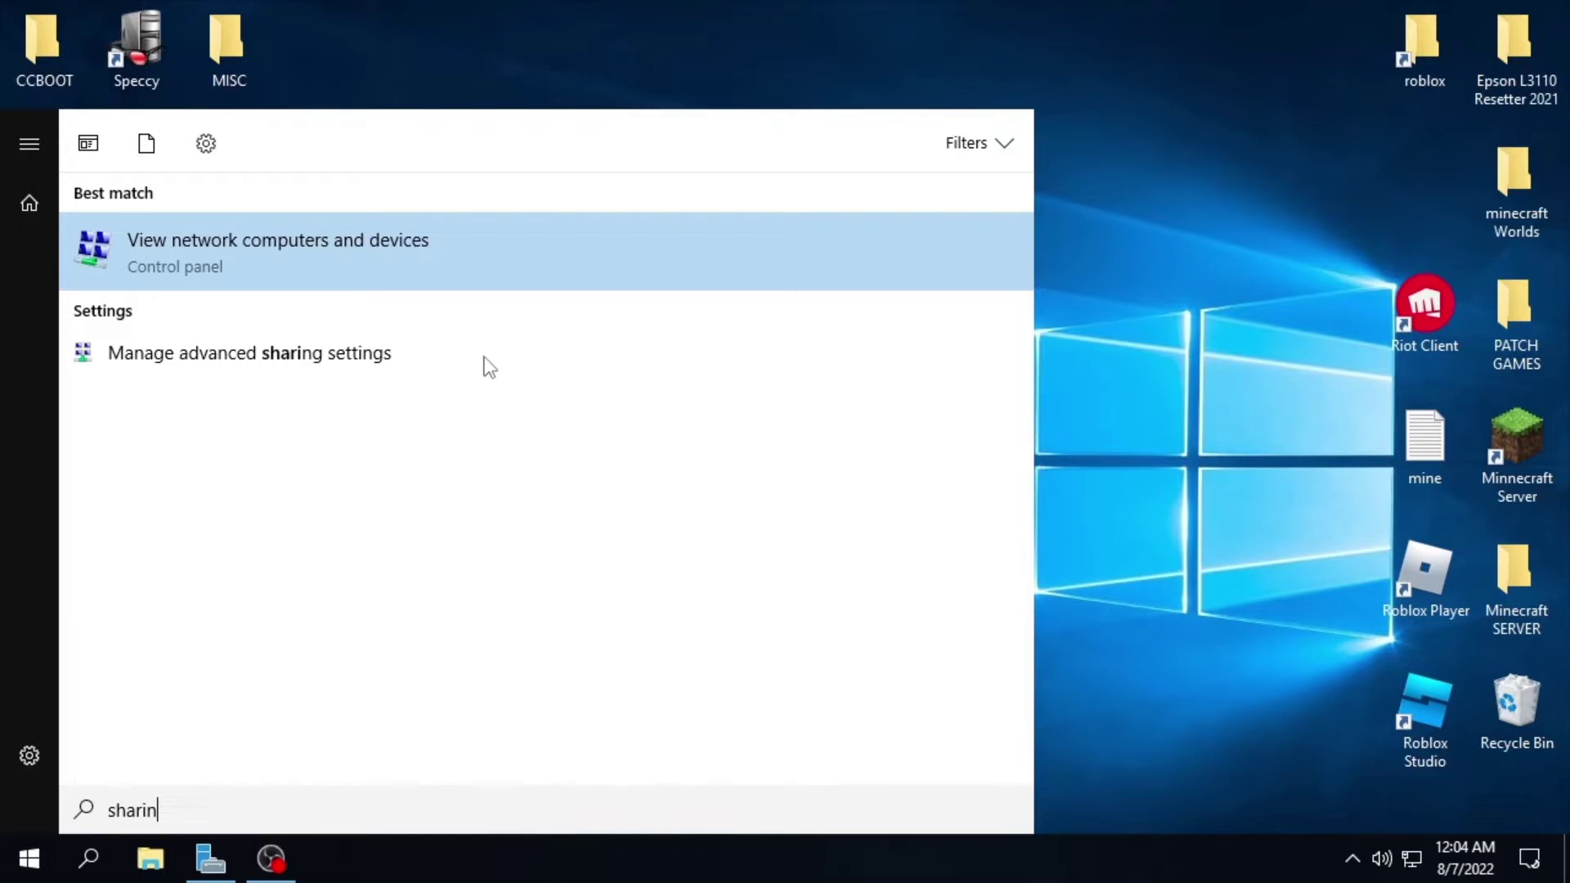
pyautogui.write('g')
pyautogui.click(390, 353)
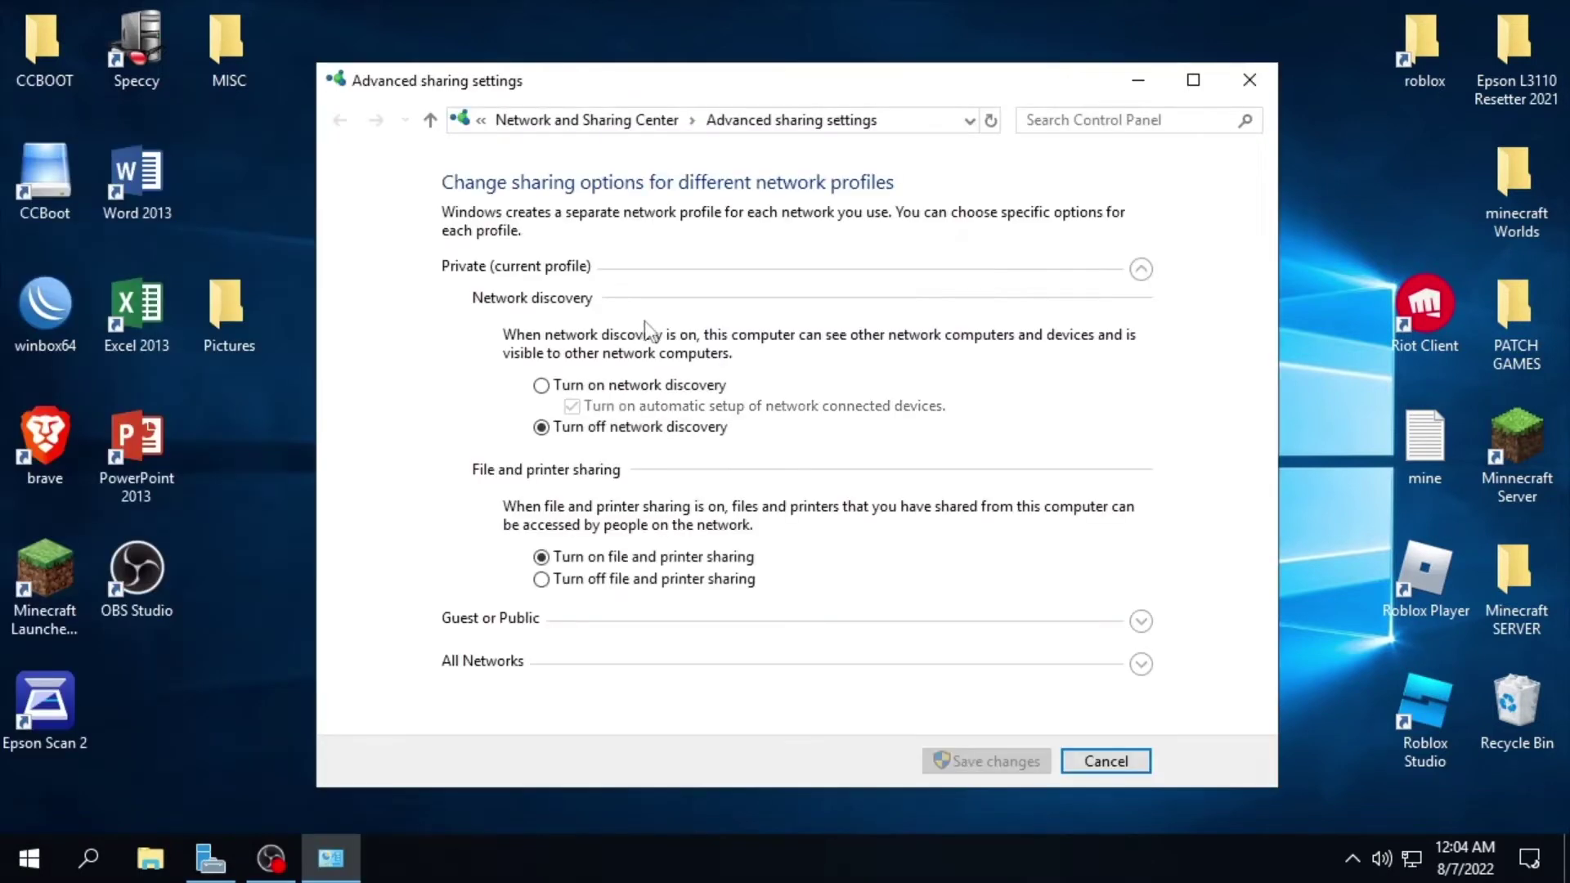
pyautogui.click(1258, 89)
pyautogui.rightClick(1411, 857)
pyautogui.click(1399, 830)
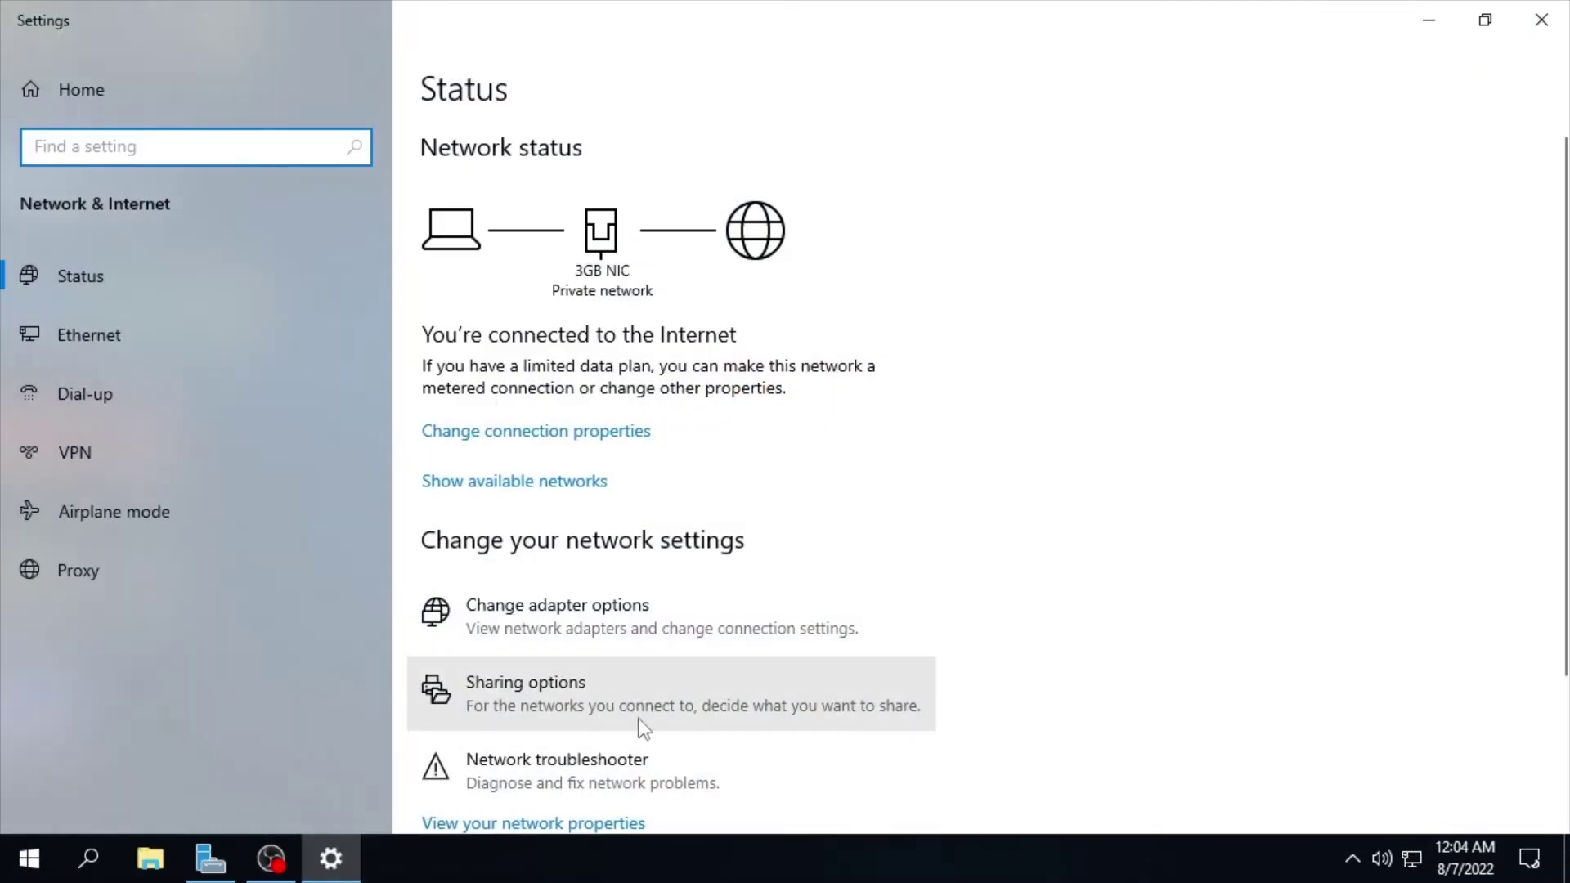
# In Advanced sharing settings, adjust the Private profile's file and printer sharing option
pyautogui.click(551, 690)
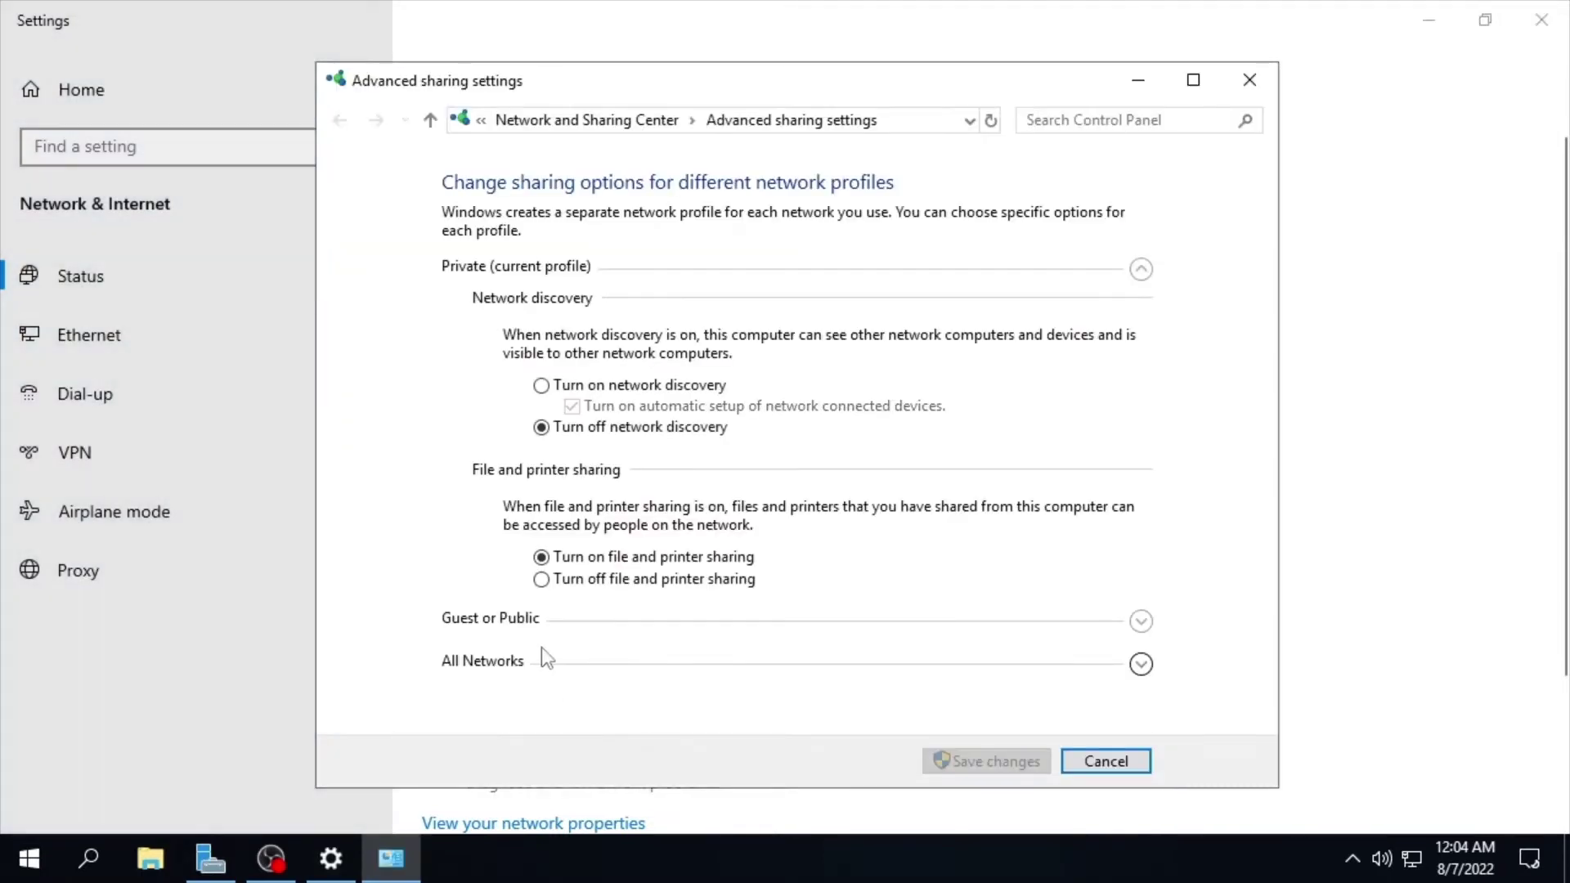
pyautogui.click(891, 267)
pyautogui.click(888, 268)
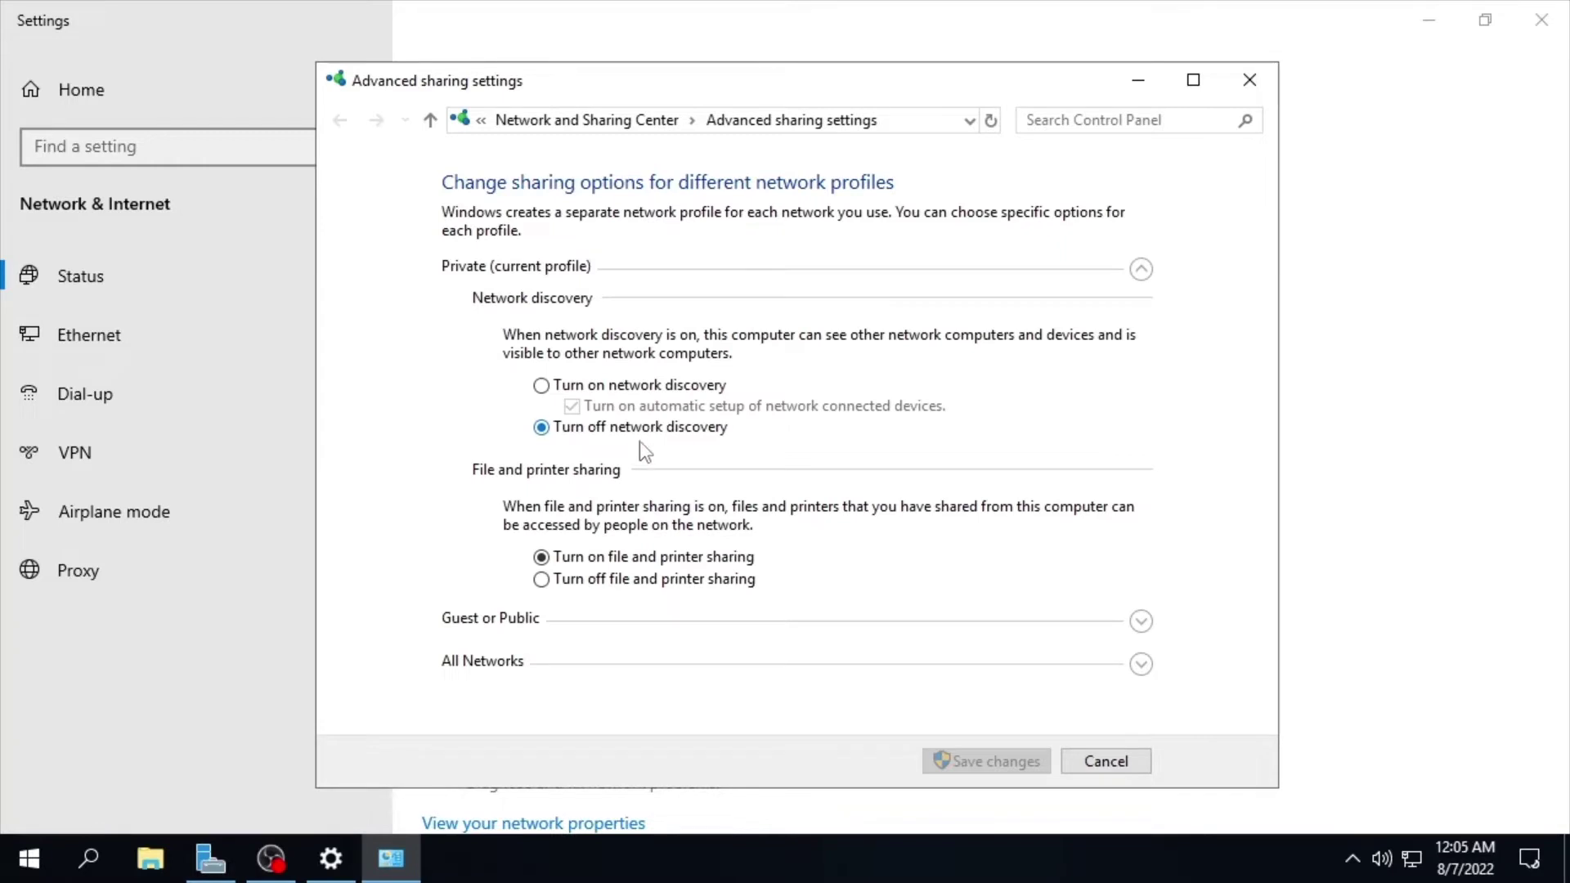
pyautogui.click(651, 584)
# Turn on network discovery for Guest or Public, review All Networks, and save changes
pyautogui.click(1140, 621)
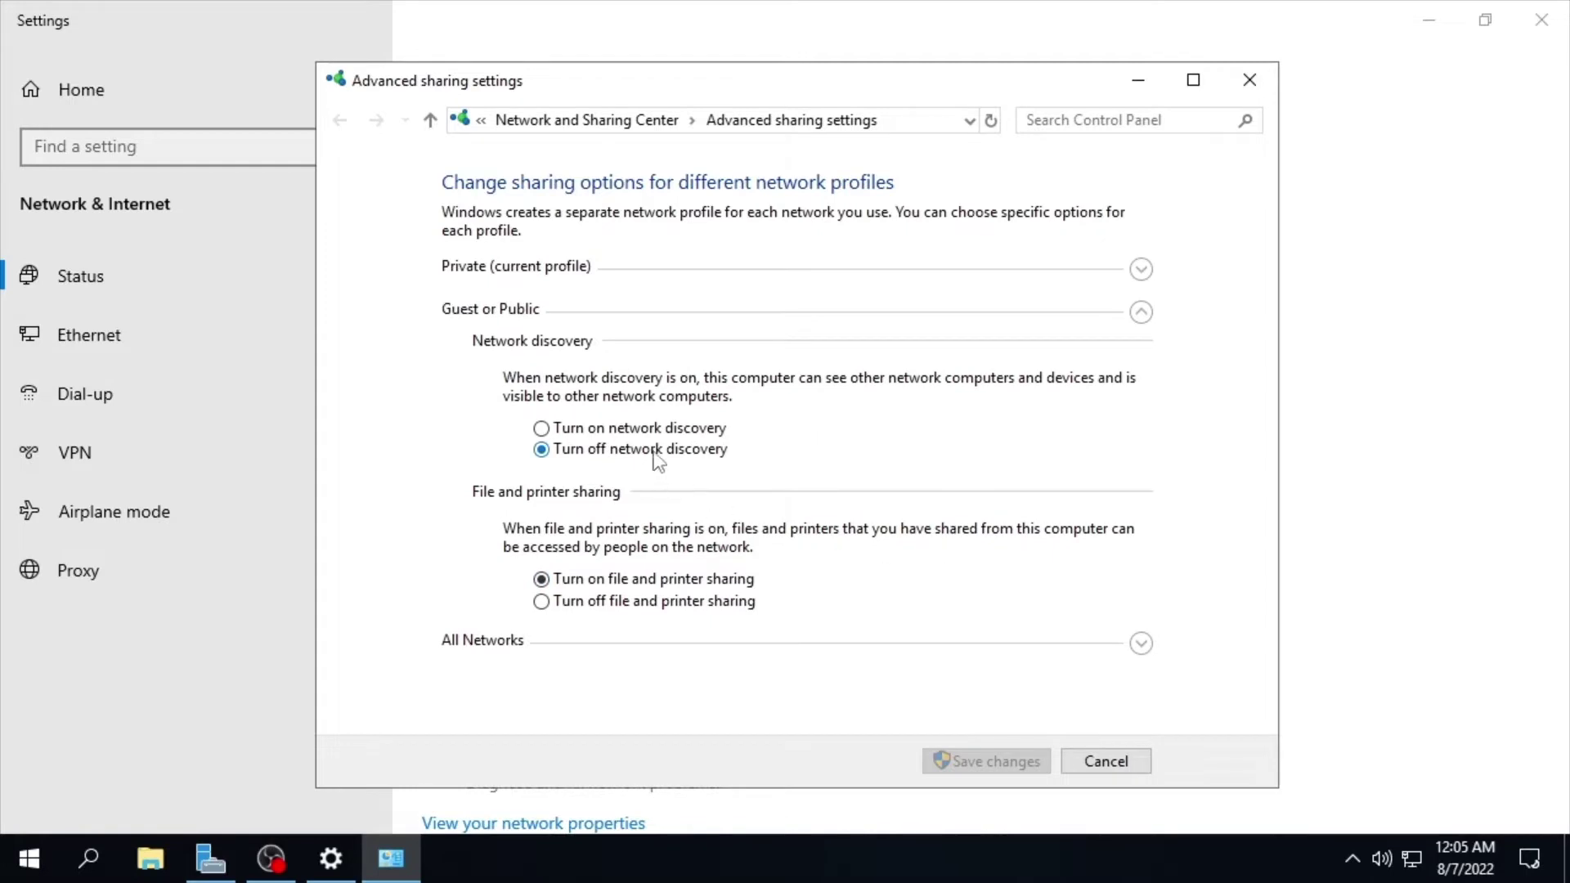
pyautogui.click(671, 431)
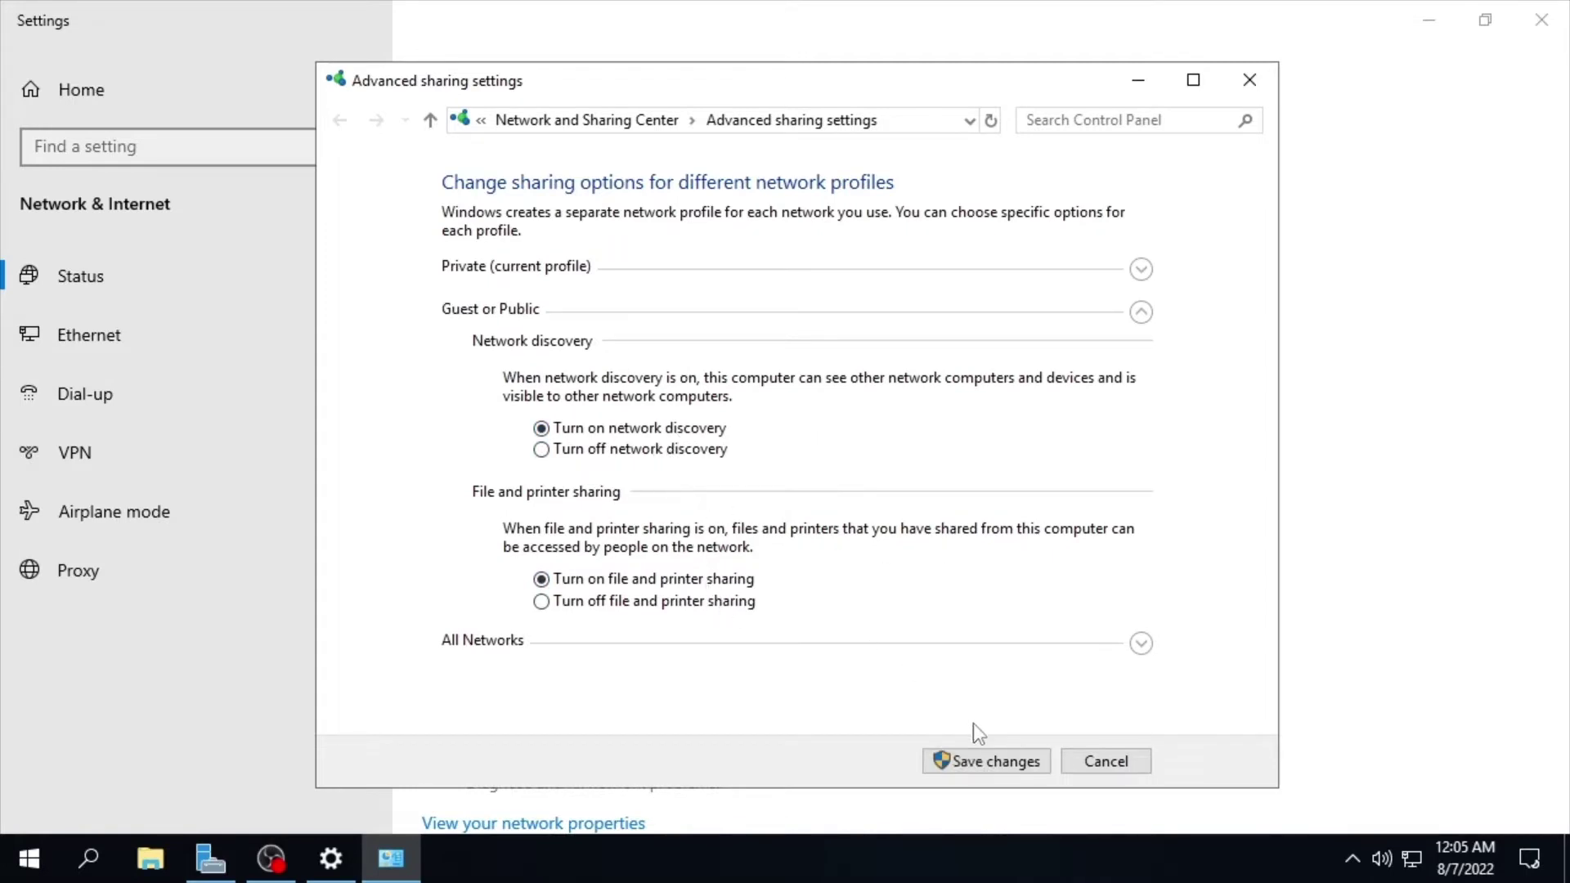
pyautogui.click(676, 652)
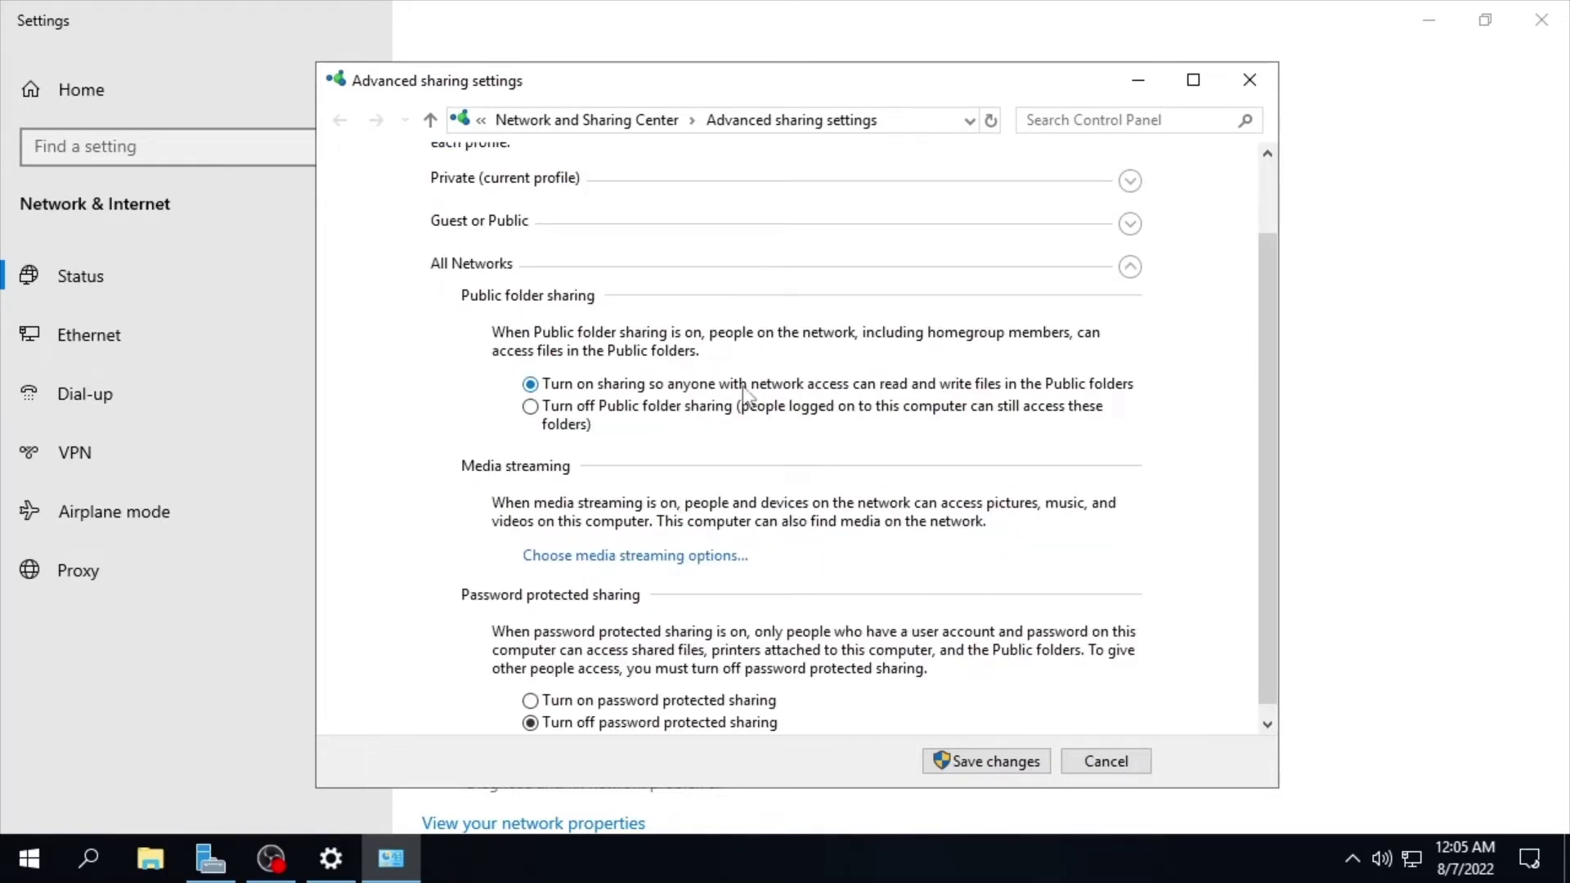
pyautogui.scroll(-1, 748, 396)
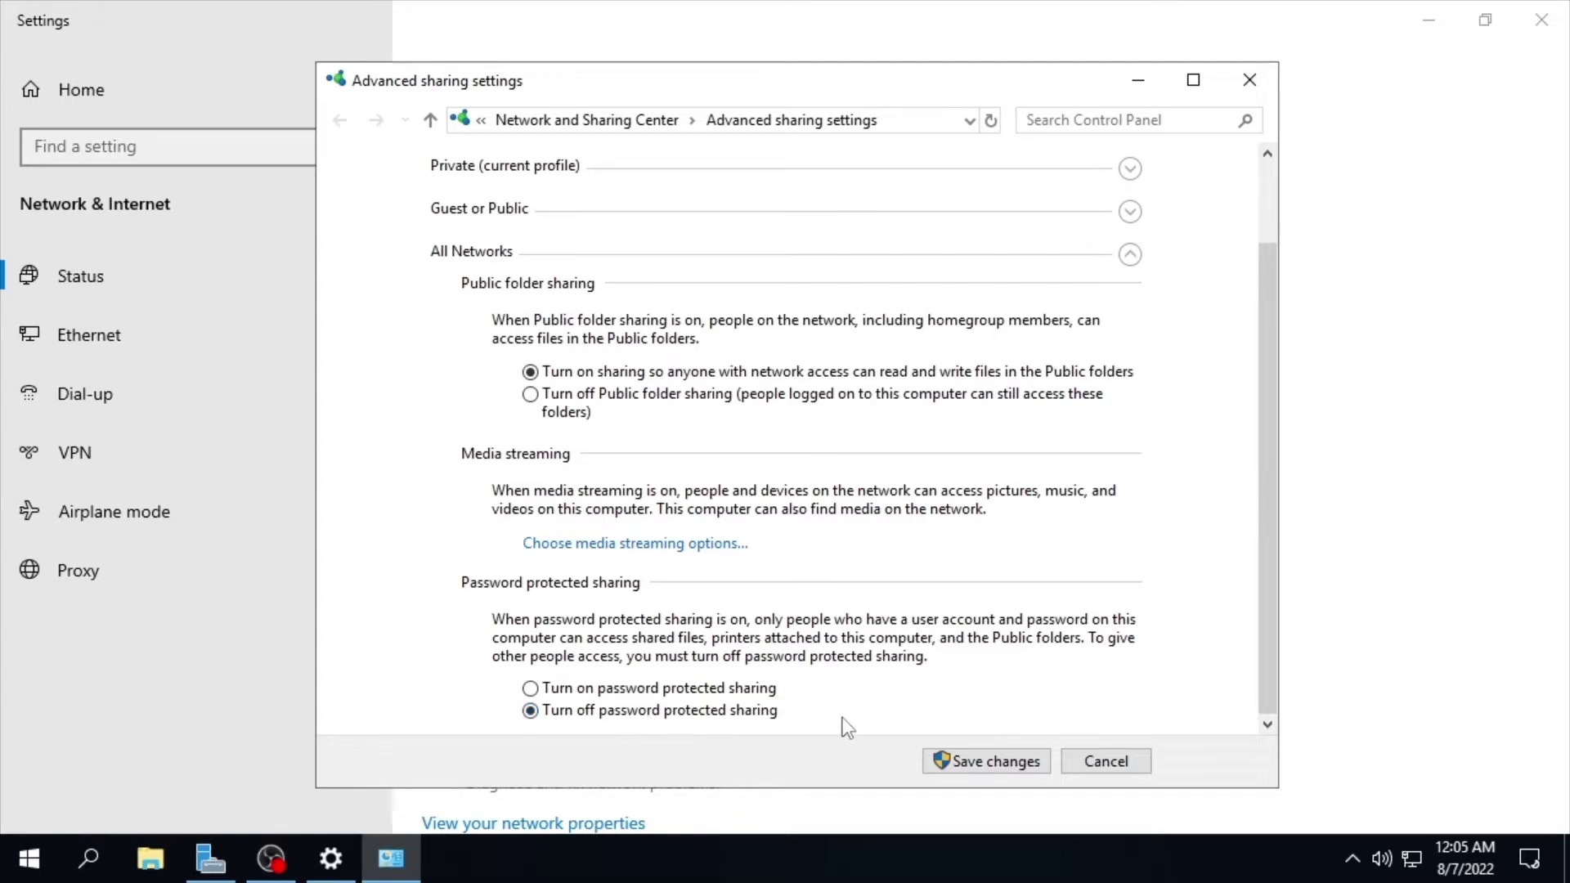
pyautogui.click(978, 759)
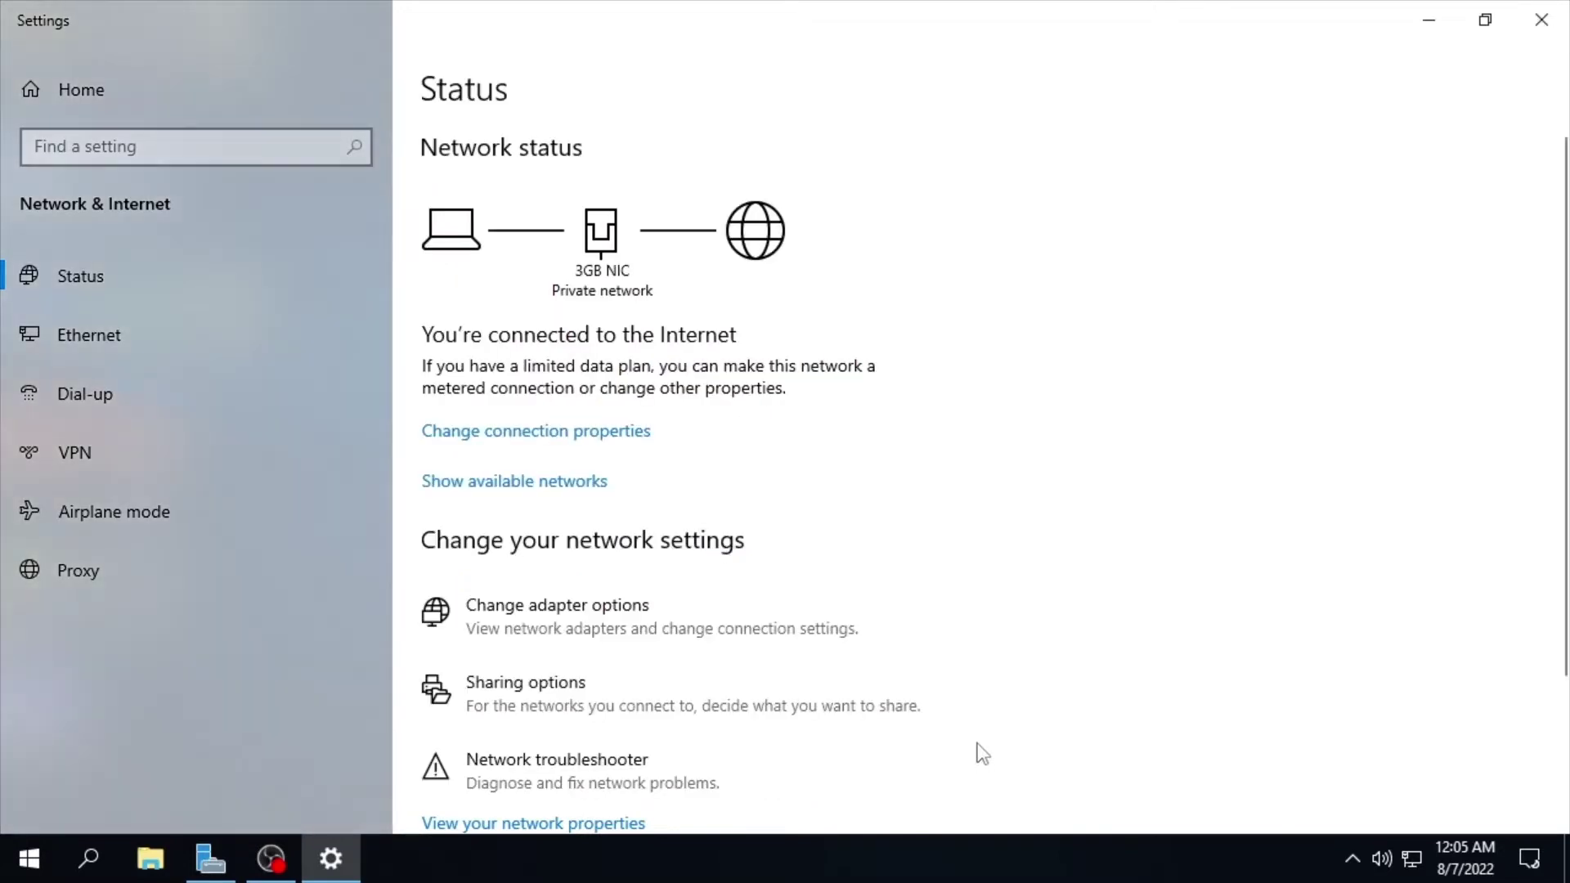
# Close the network settings window to return to the desktop
pyautogui.click(1556, 21)
pyautogui.rightClick(767, 345)
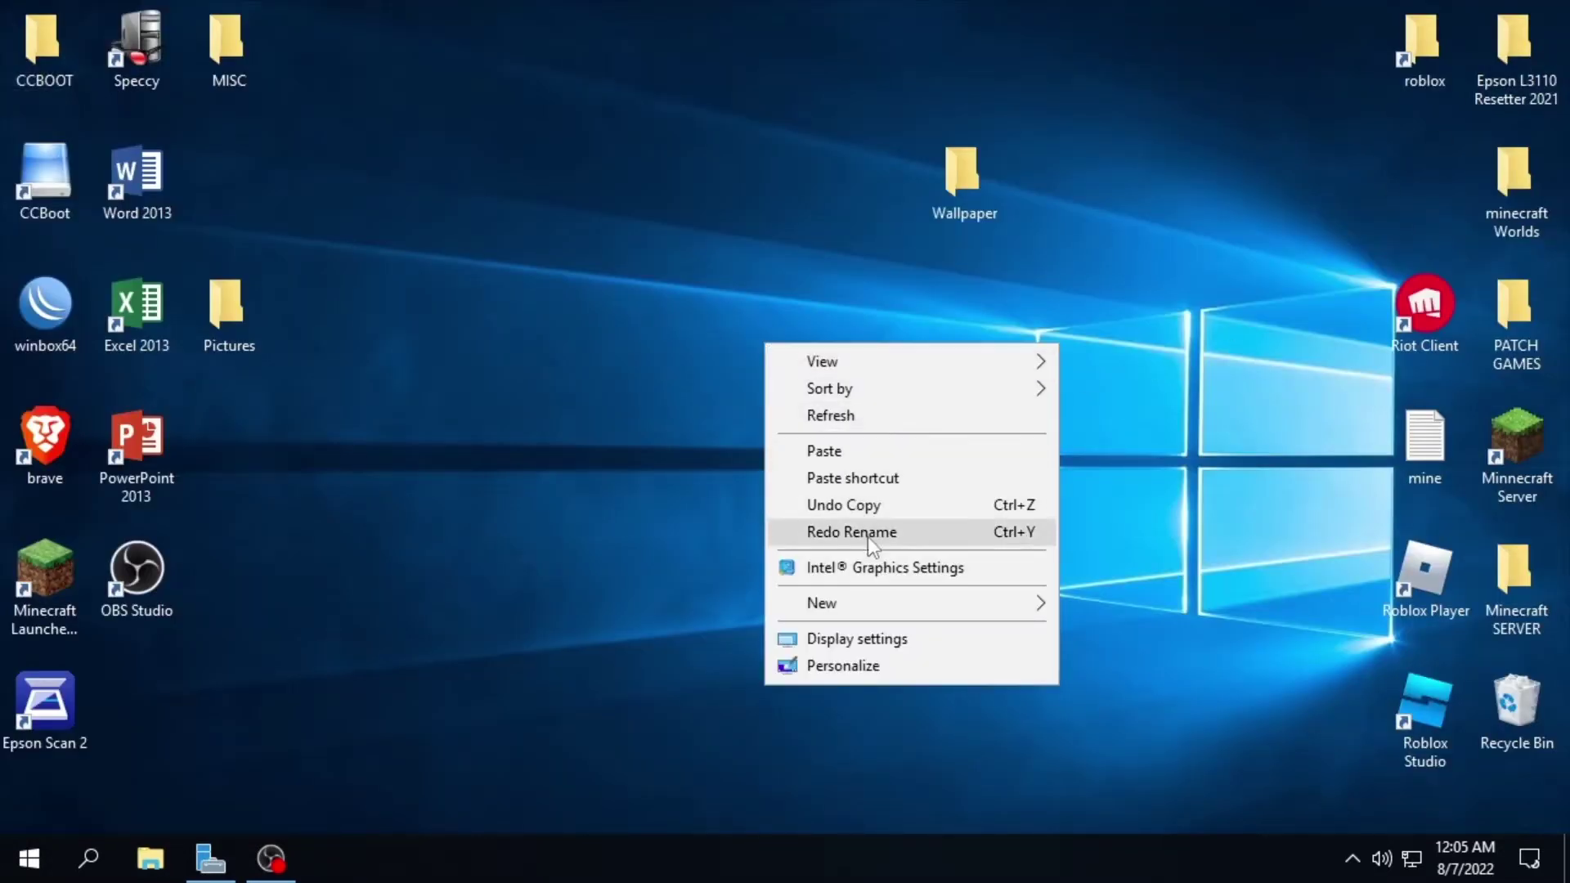
pyautogui.moveTo(896, 601)
pyautogui.click(339, 316)
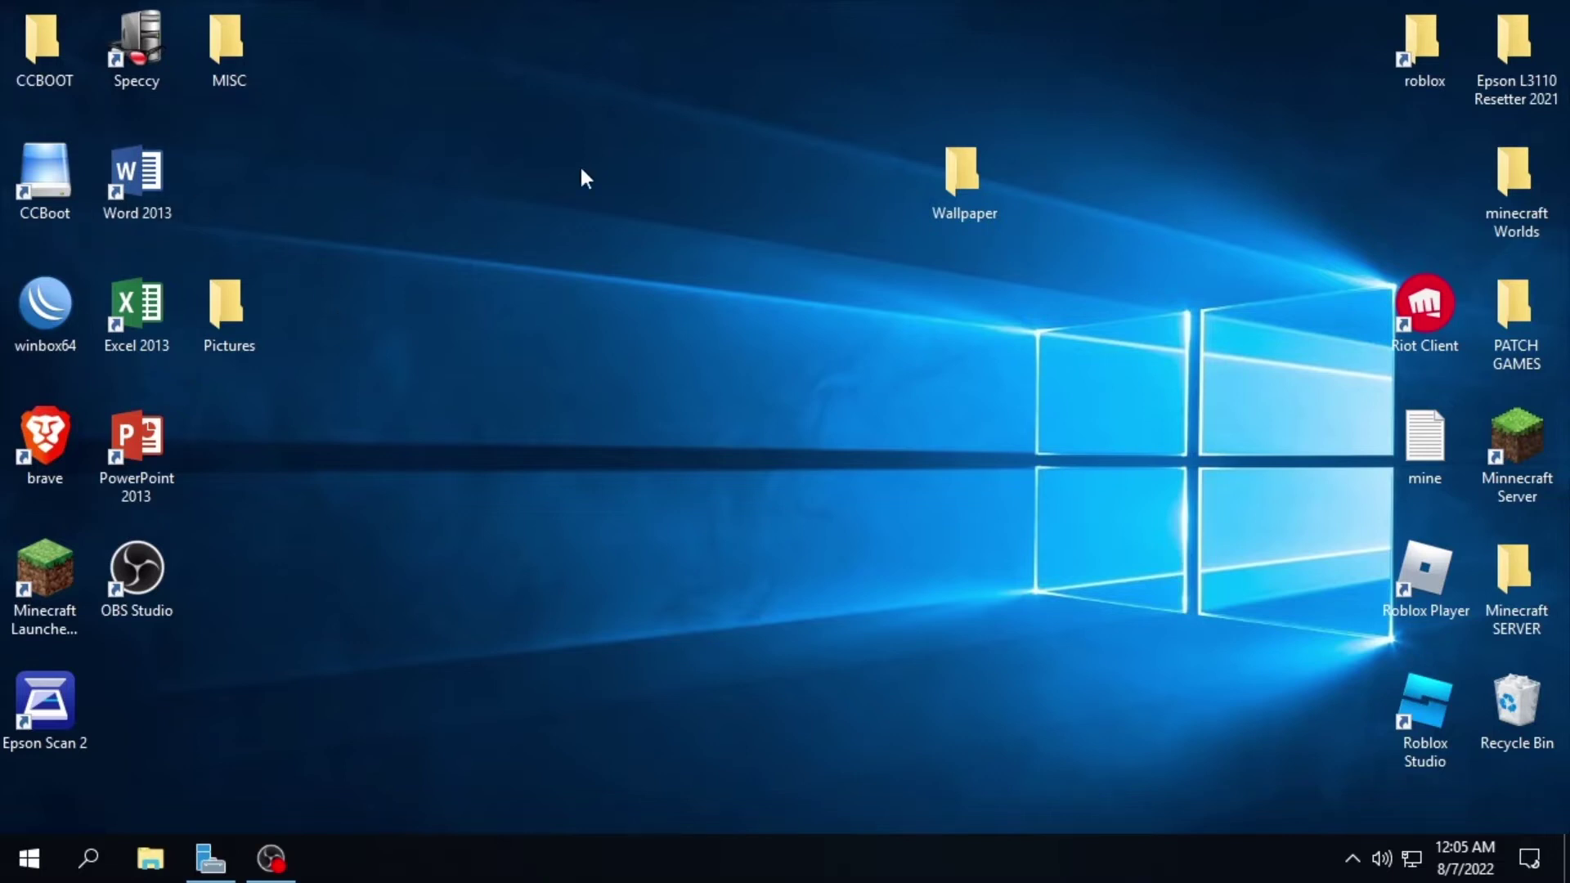
# Create a new desktop folder named 'Diskless Autoshutdown Sett'
pyautogui.rightClick(718, 165)
pyautogui.moveTo(838, 435)
pyautogui.click(1051, 425)
pyautogui.press('BackSpace')
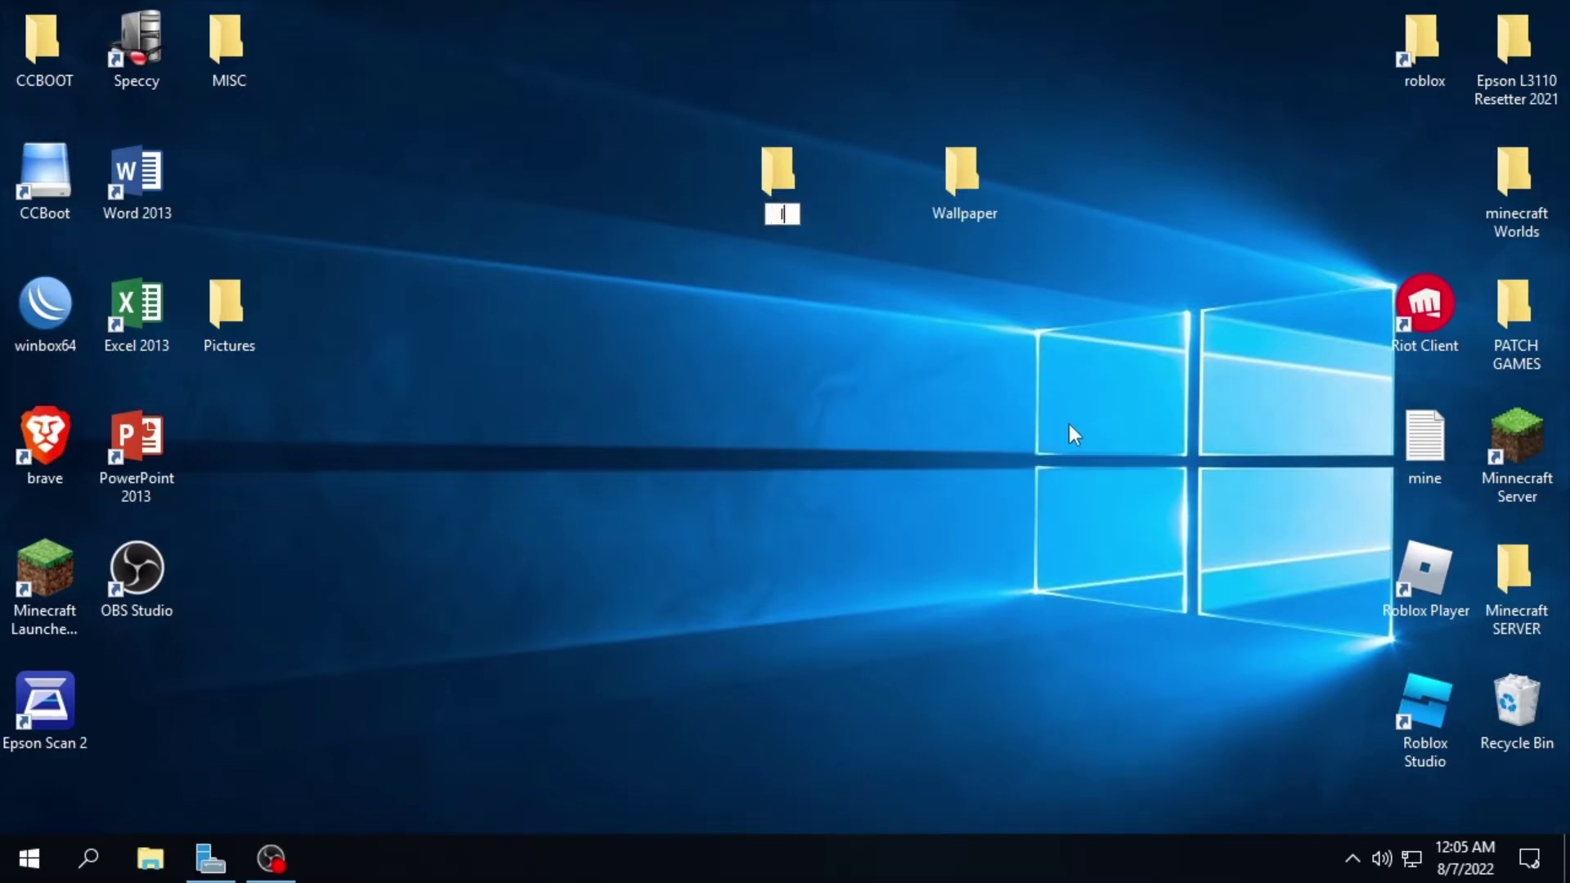
pyautogui.write('Diskless Aut')
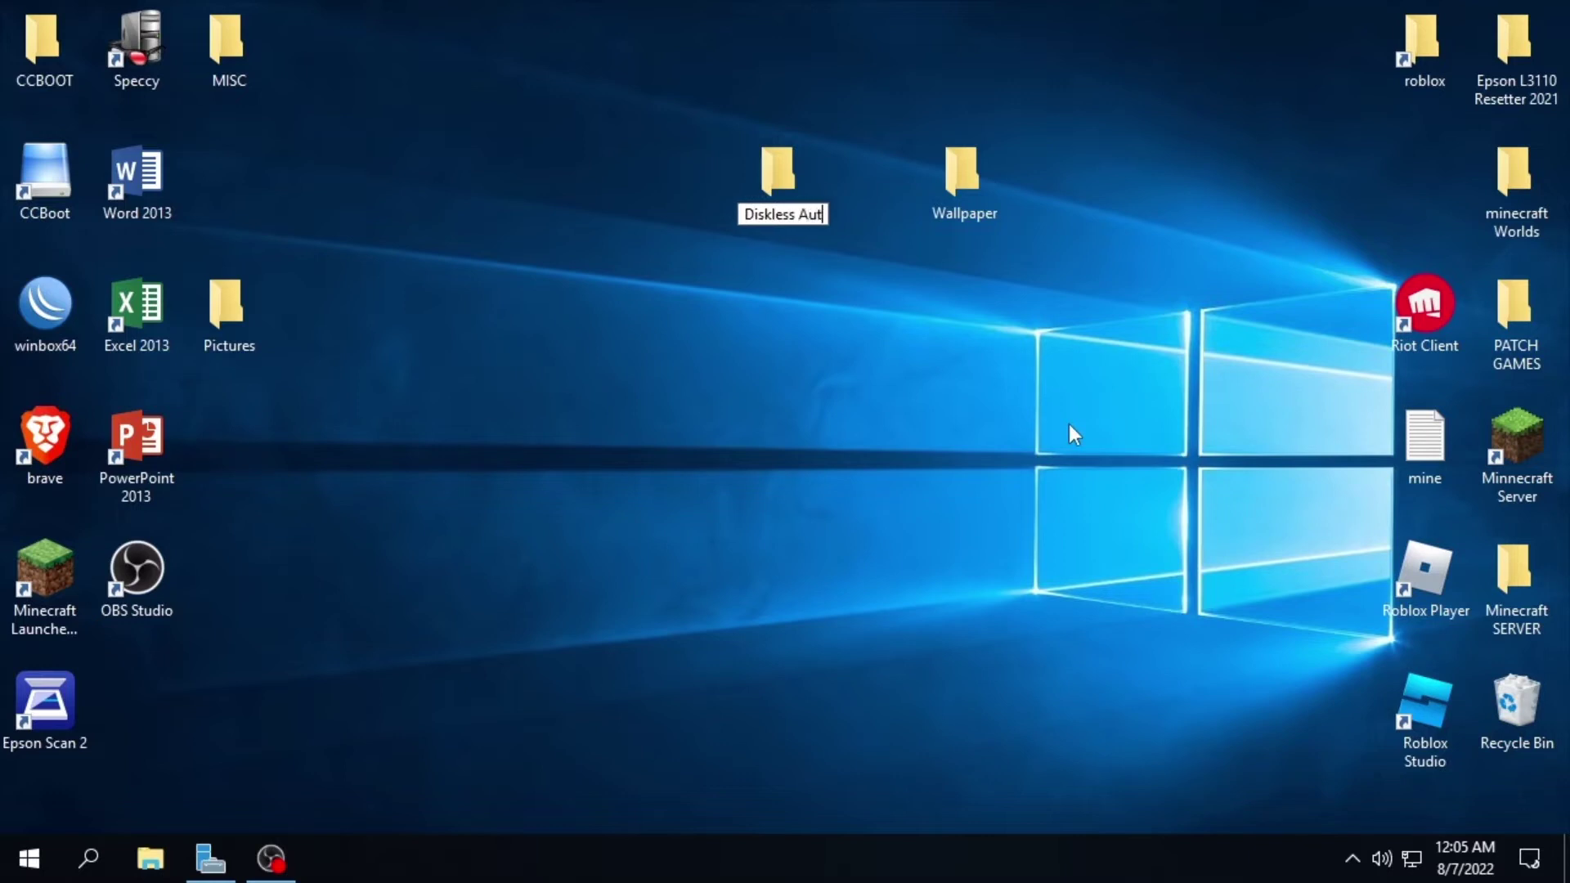
pyautogui.write('oshutdown')
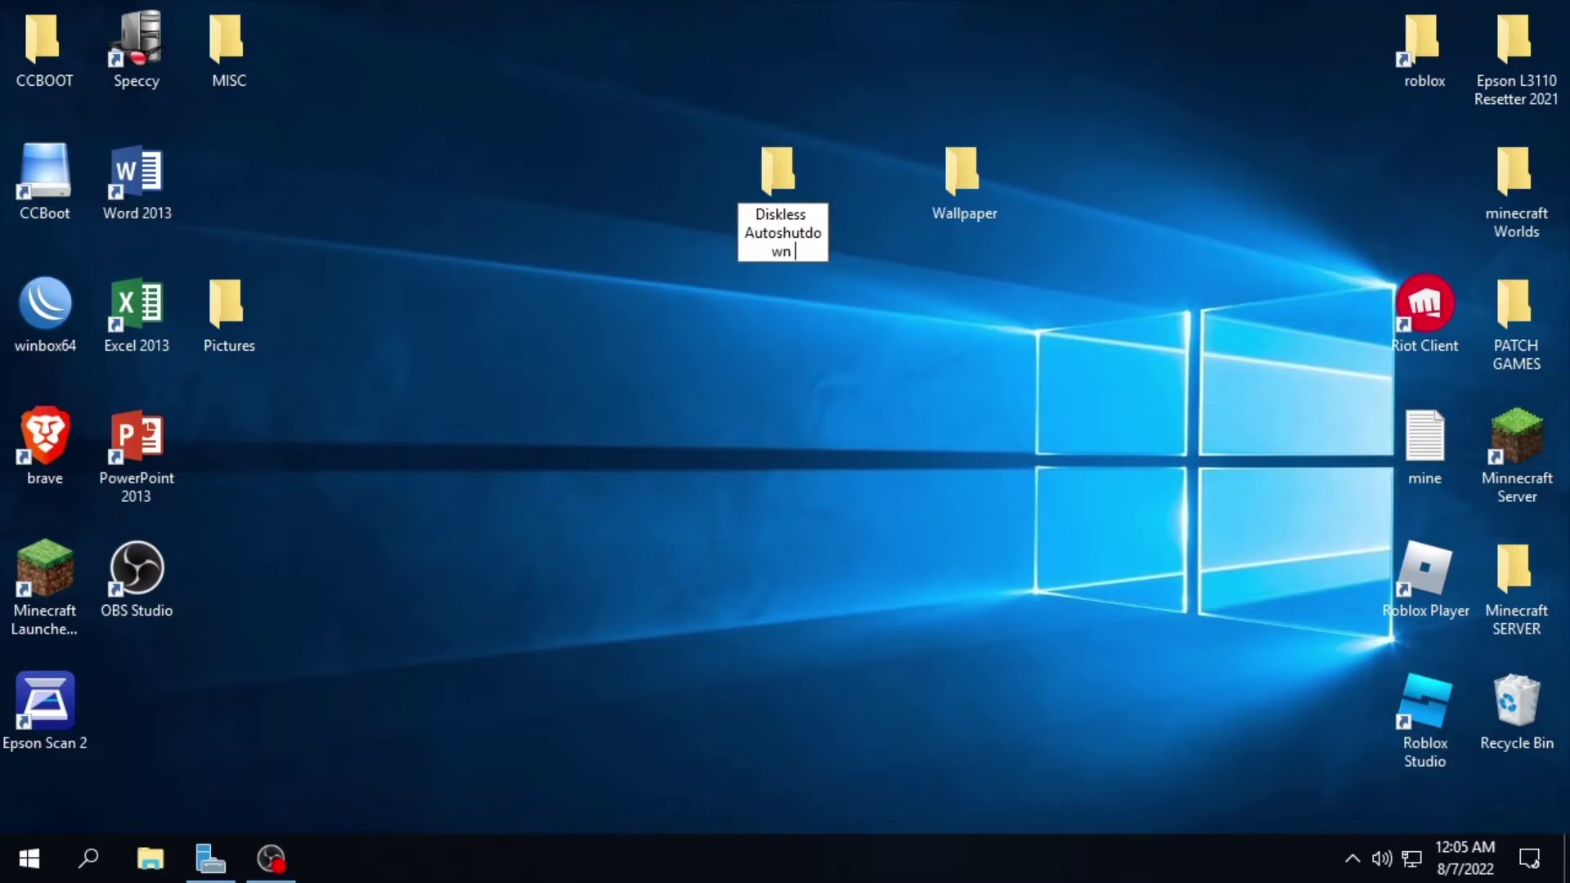
pyautogui.write(' SEt')
pyautogui.press('BackSpace')
pyautogui.press('BackSpace')
pyautogui.write('ett')
pyautogui.press('Return')
# Preview the PC1, PC2, PC3 and PC4 images in the Wallpaper folder
pyautogui.doubleClick(954, 179)
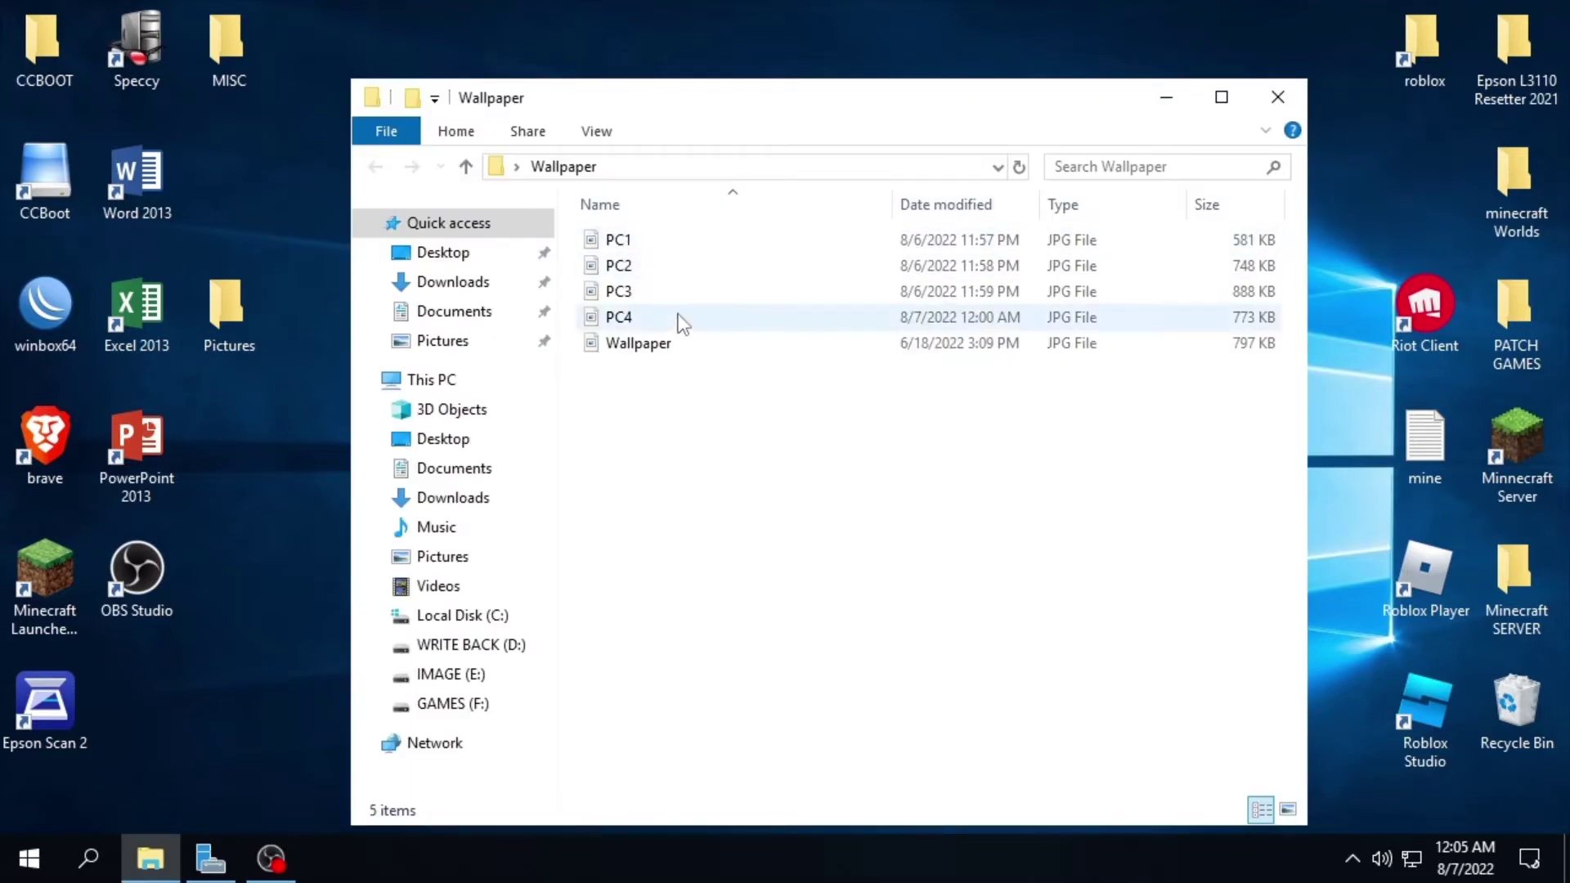
pyautogui.doubleClick(640, 240)
pyautogui.scroll(-5, 758, 245)
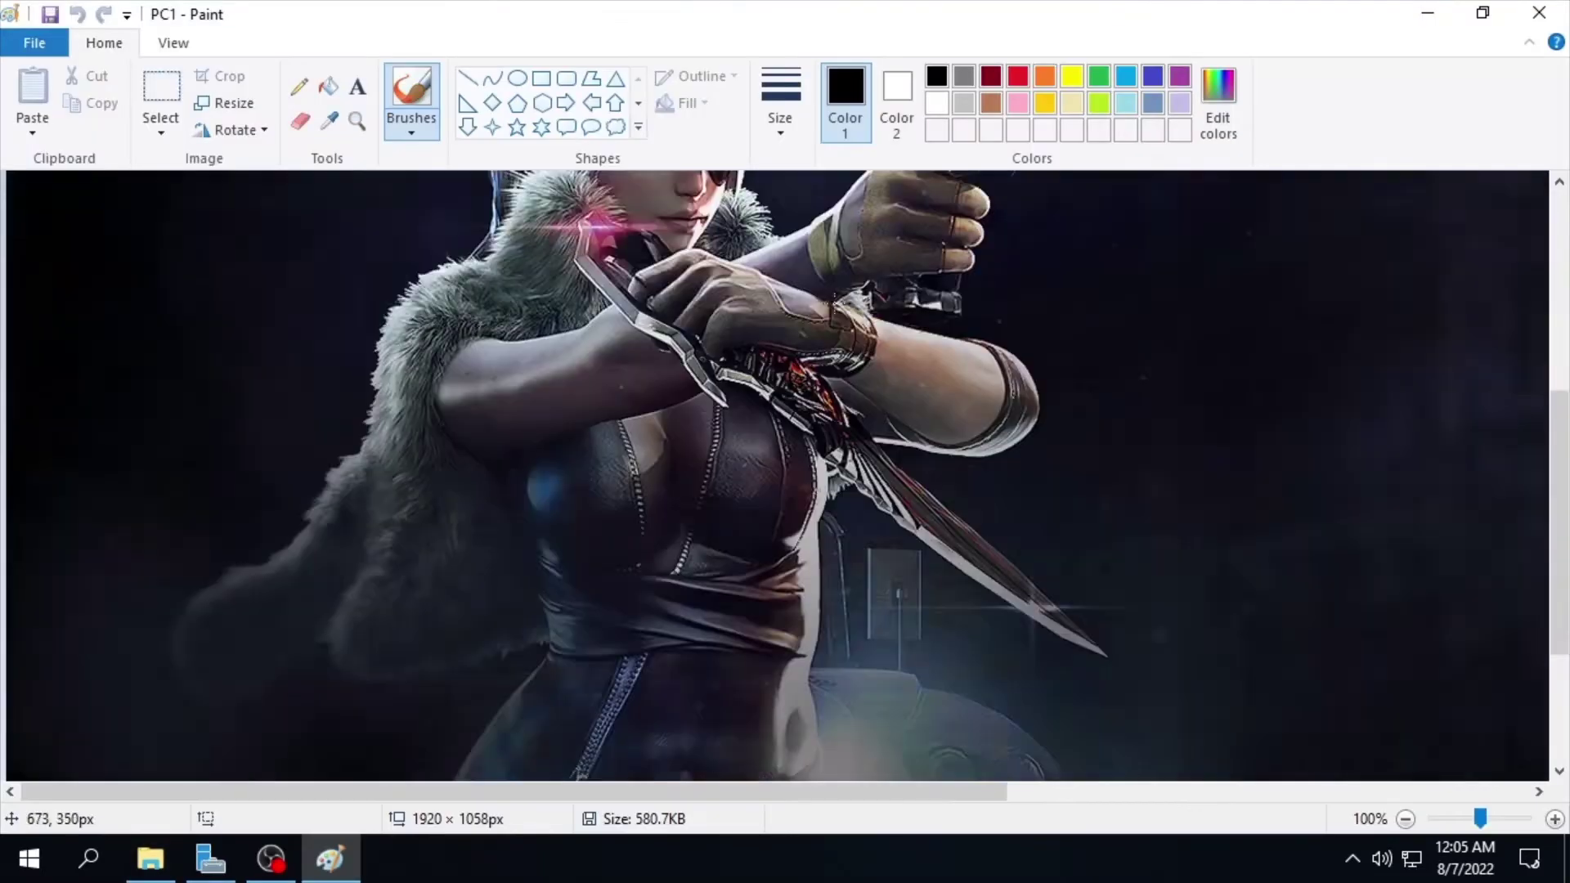
pyautogui.scroll(5, 719, 310)
pyautogui.click(1537, 13)
pyautogui.doubleClick(690, 262)
pyautogui.click(1535, 11)
pyautogui.doubleClick(676, 293)
pyautogui.click(1538, 13)
pyautogui.doubleClick(613, 316)
pyautogui.click(1531, 11)
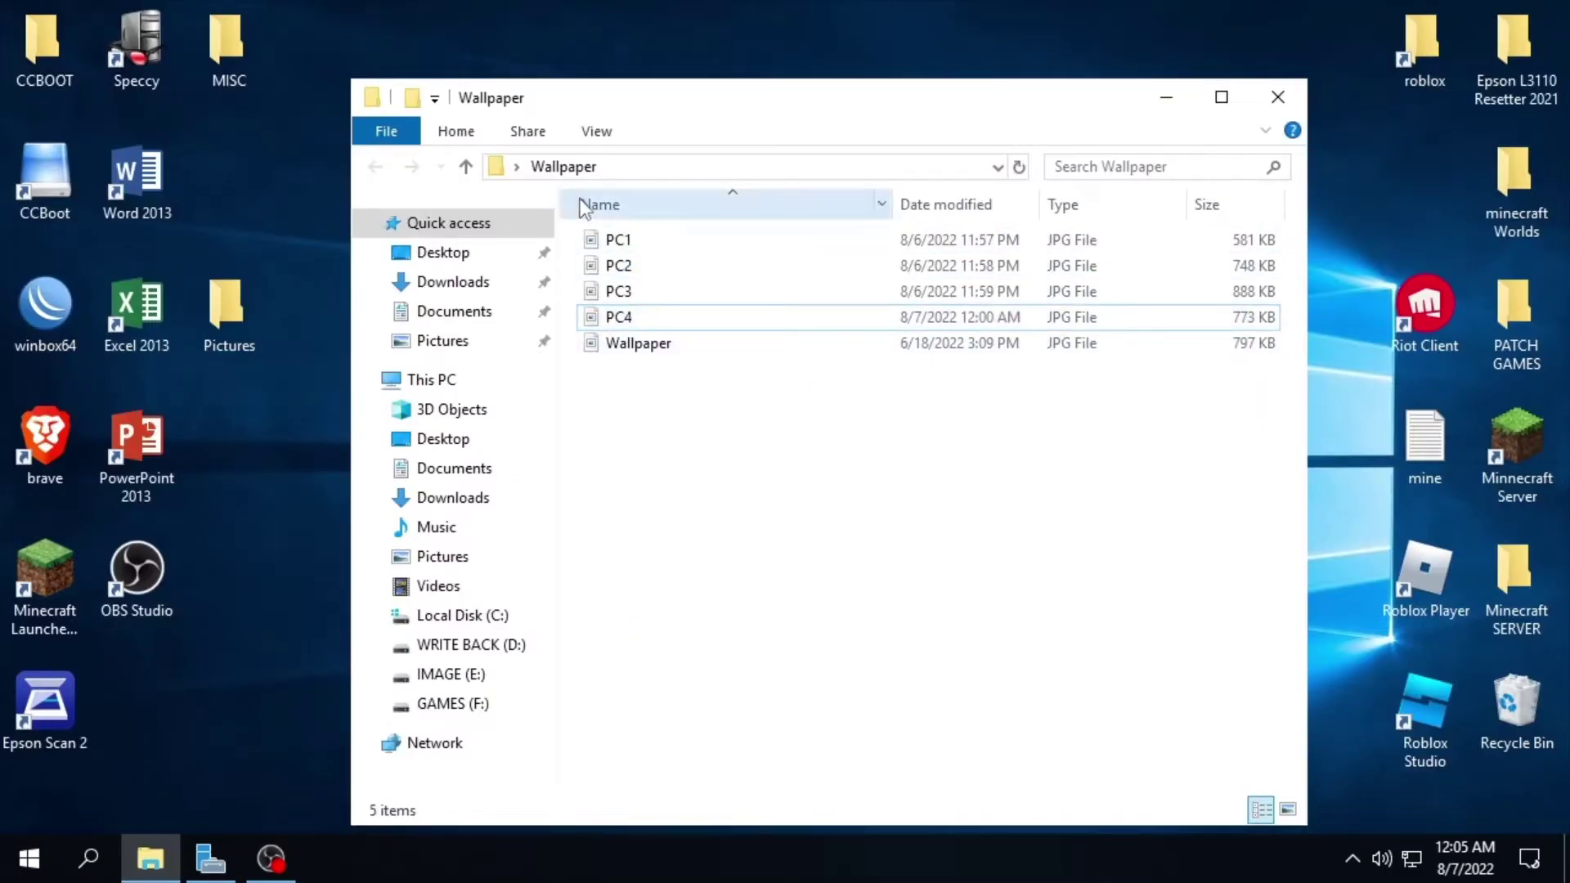
# Move the Wallpaper folder into Diskless Autoshutdown Sett
pyautogui.click(466, 167)
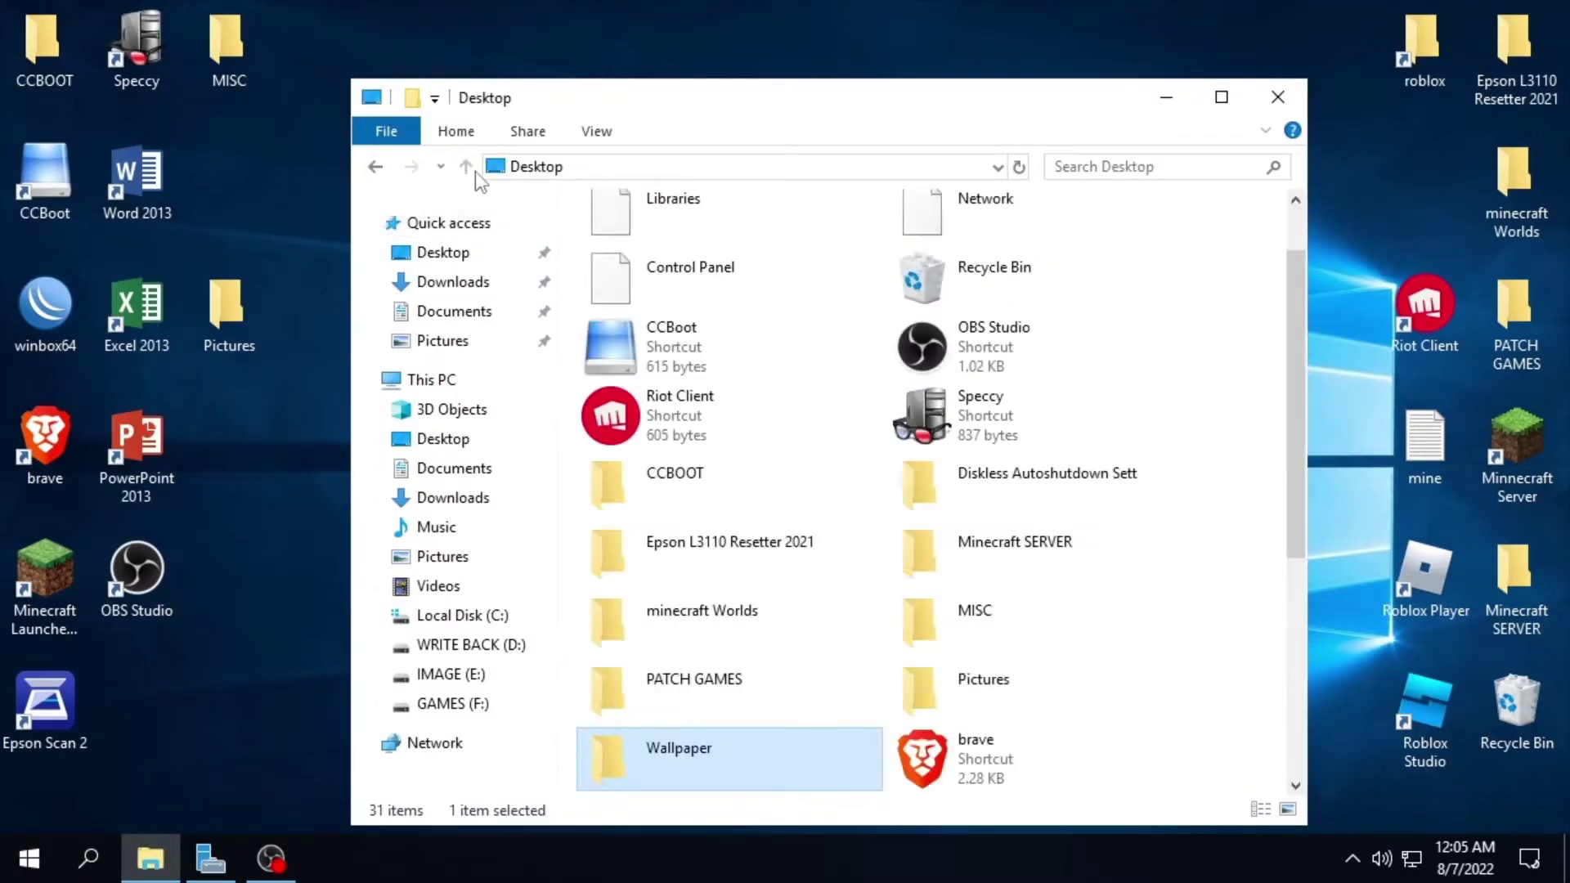
pyautogui.click(1278, 96)
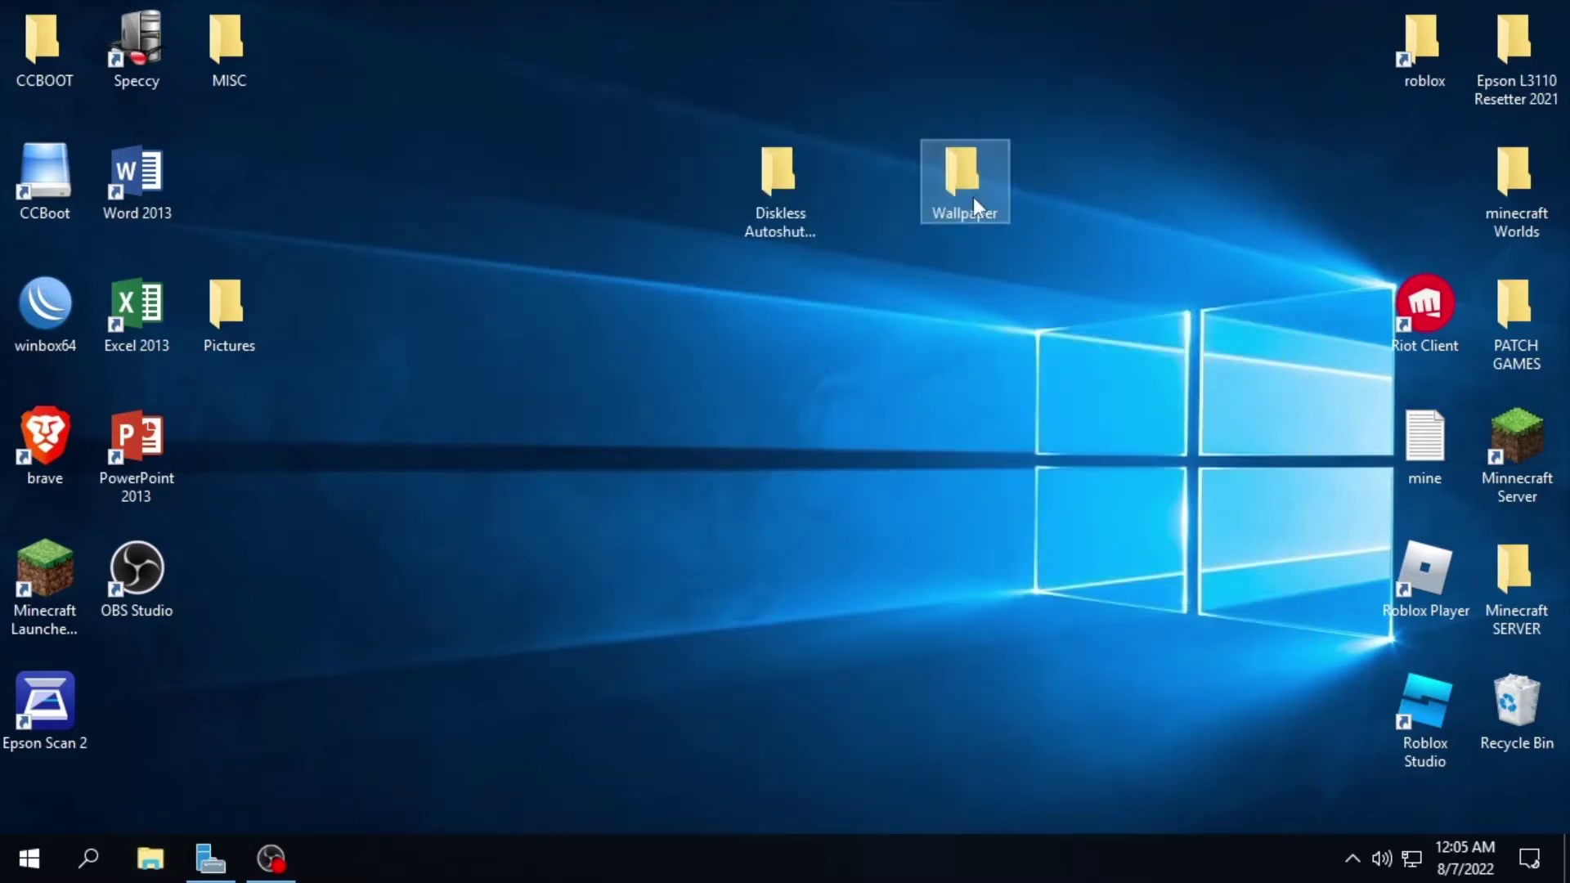
pyautogui.click(800, 196)
pyautogui.doubleClick(800, 196)
pyautogui.moveTo(921, 133); pyautogui.dragTo(522, 159)
pyautogui.moveTo(958, 188); pyautogui.dragTo(494, 336)
pyautogui.moveTo(599, 123); pyautogui.dragTo(962, 62)
pyautogui.click(743, 315)
# Create a new folder named 'Income' inside Diskless Autoshutdown Sett
pyautogui.rightClick(666, 269)
pyautogui.moveTo(793, 558)
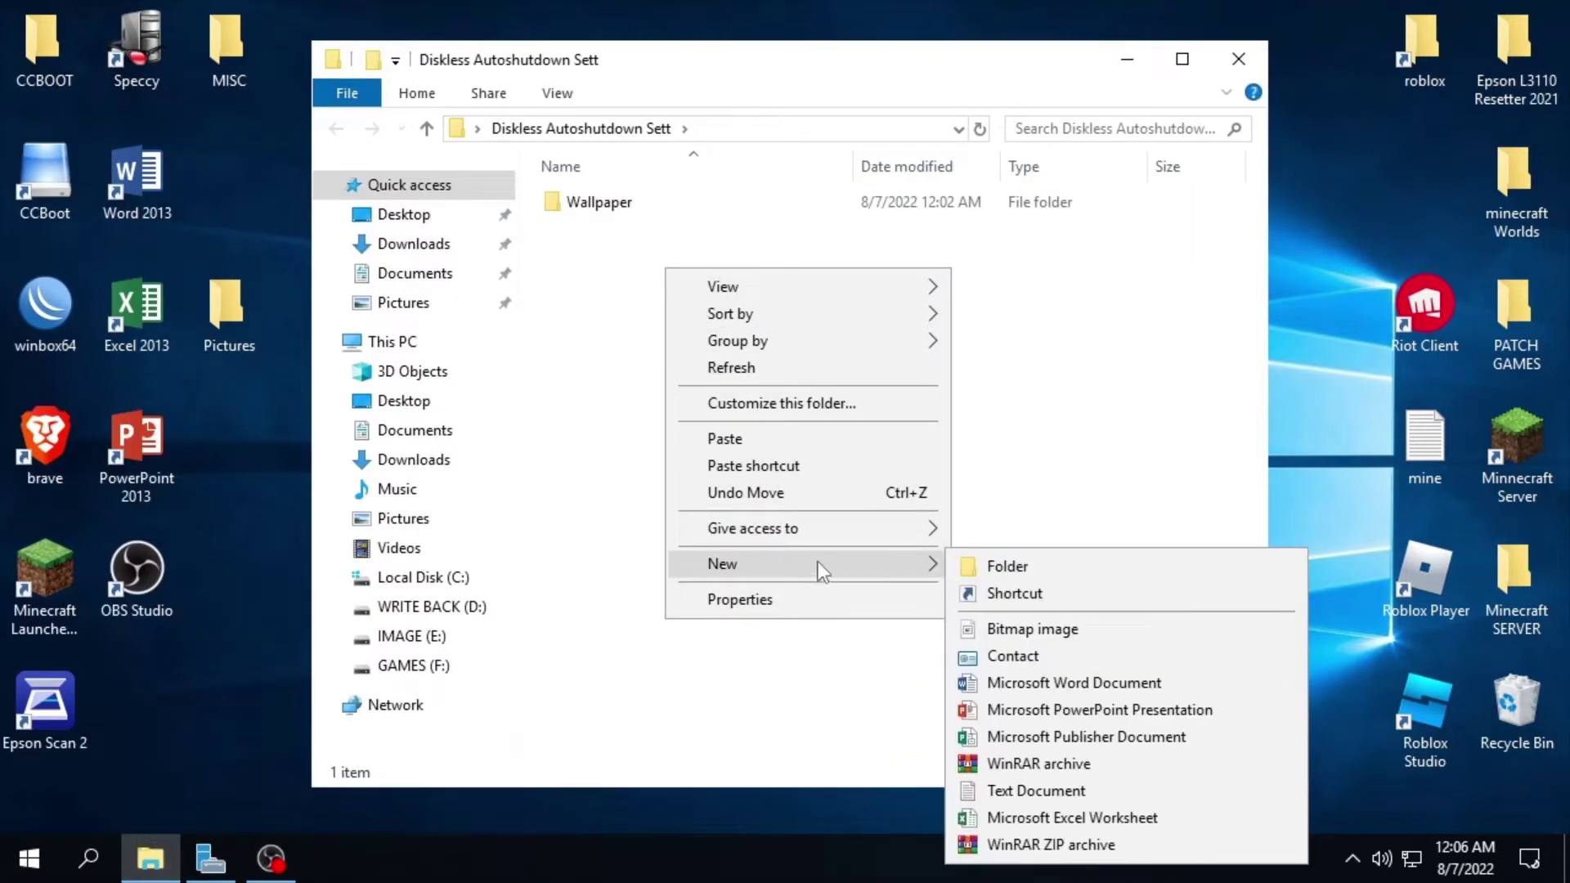
pyautogui.click(996, 561)
pyautogui.write('Income')
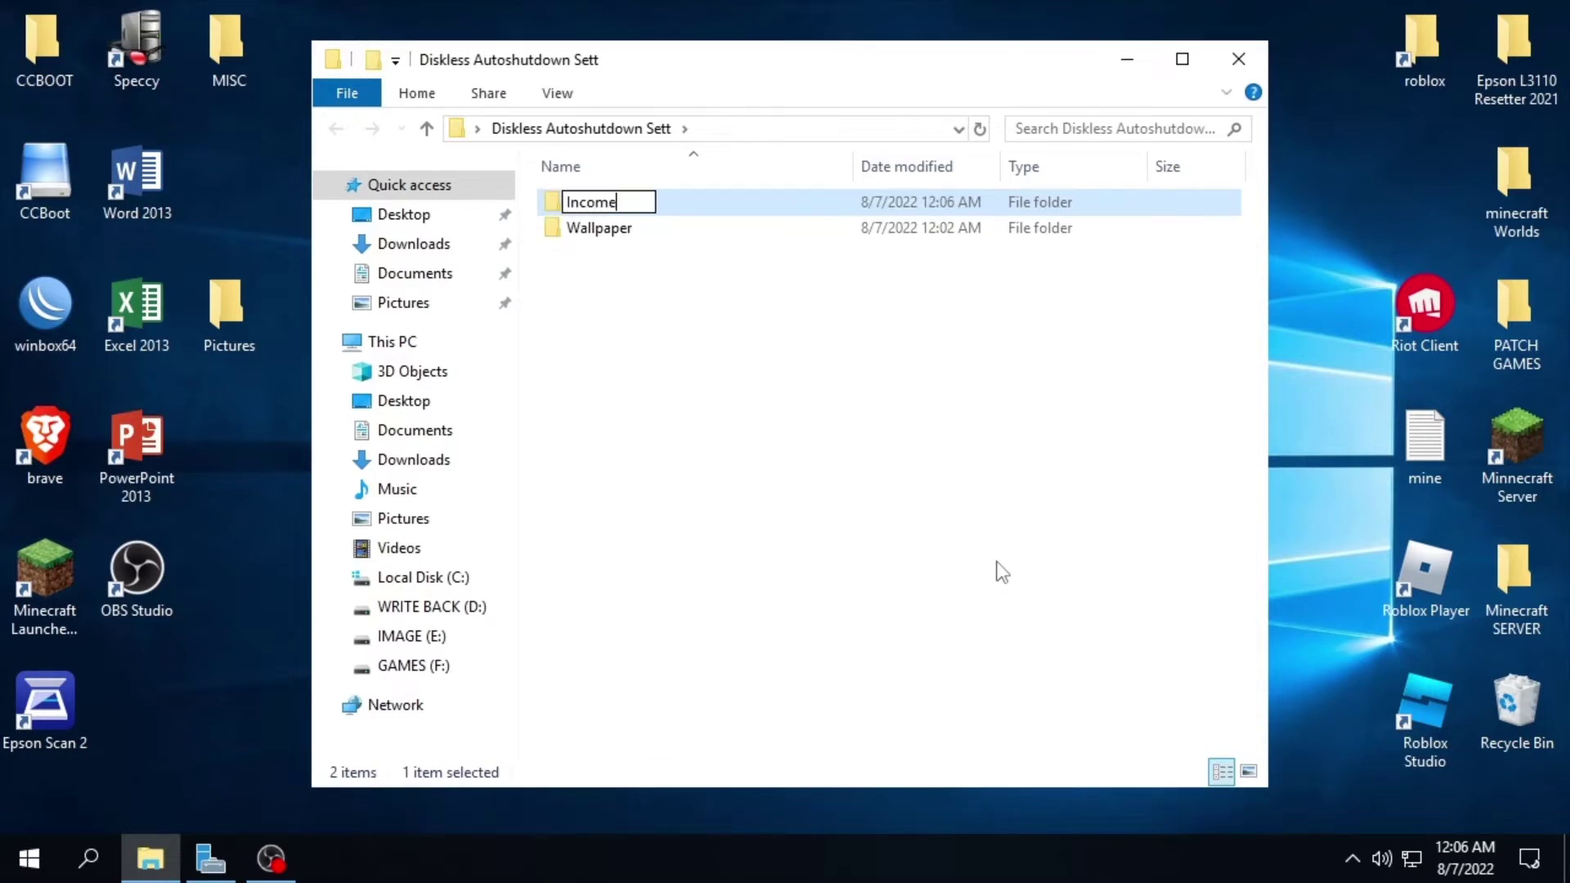
pyautogui.press('Return')
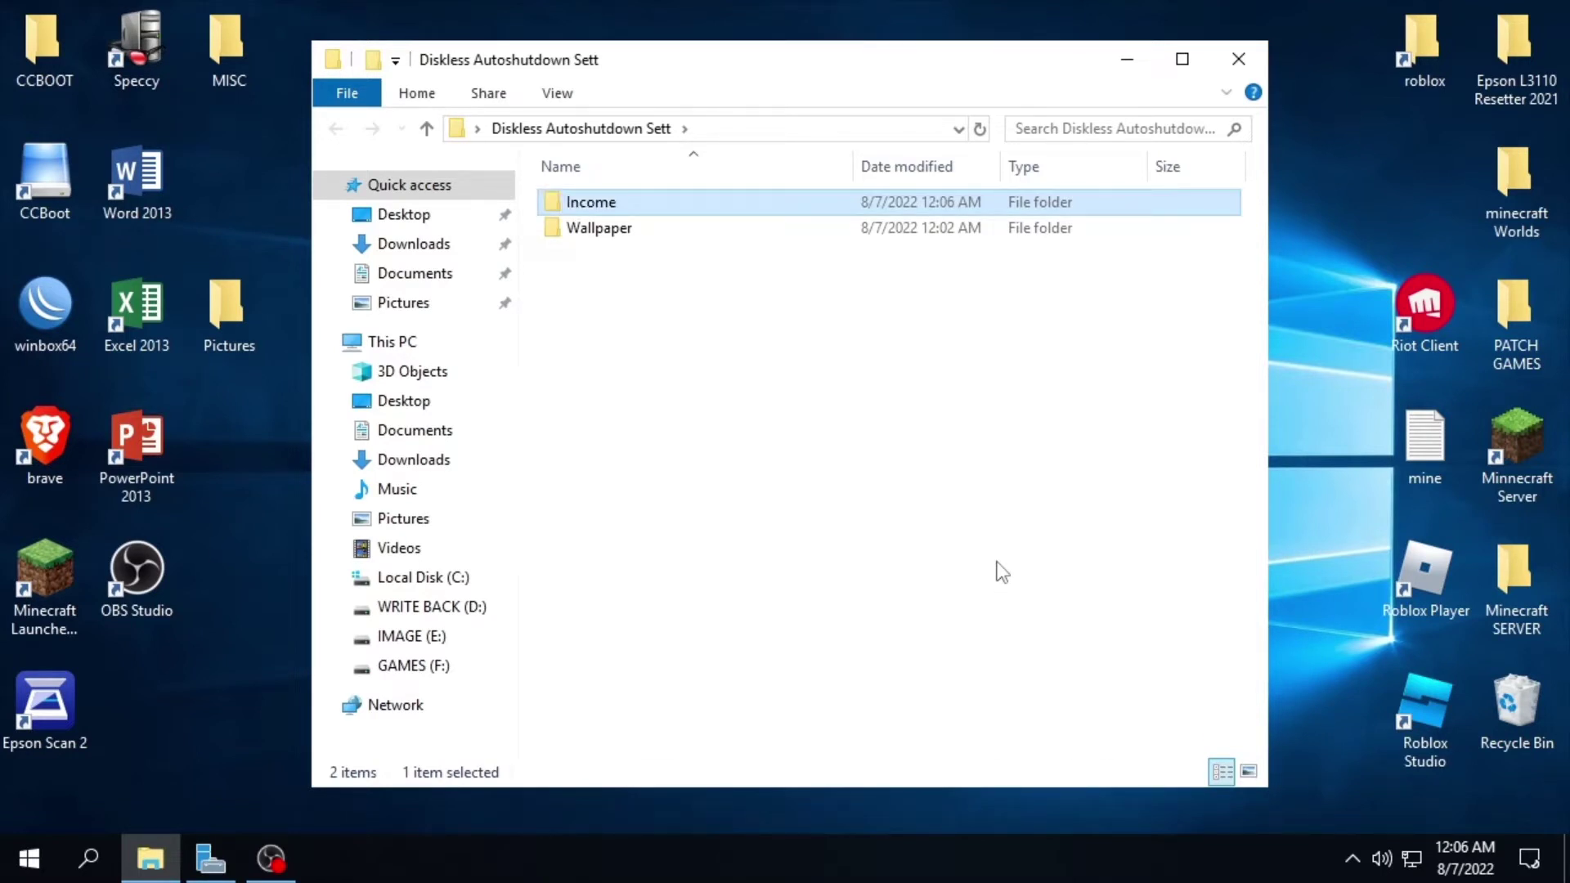
# Launch CCBoot and browse its client list, stepping through PC1 to PC7
pyautogui.doubleClick(37, 193)
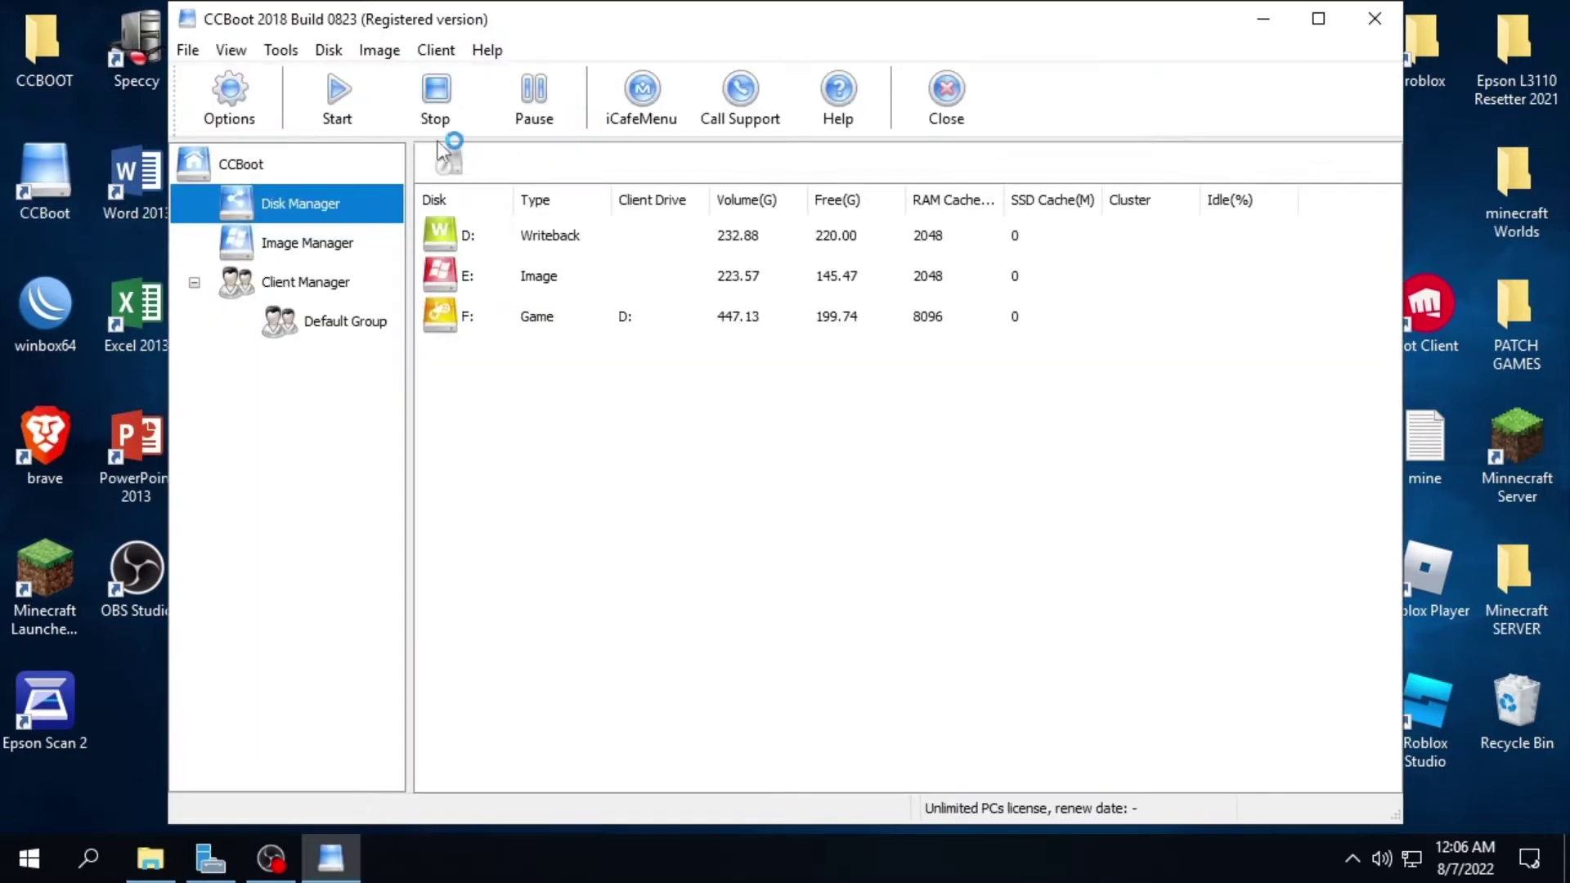
pyautogui.moveTo(515, 28); pyautogui.dragTo(883, 91)
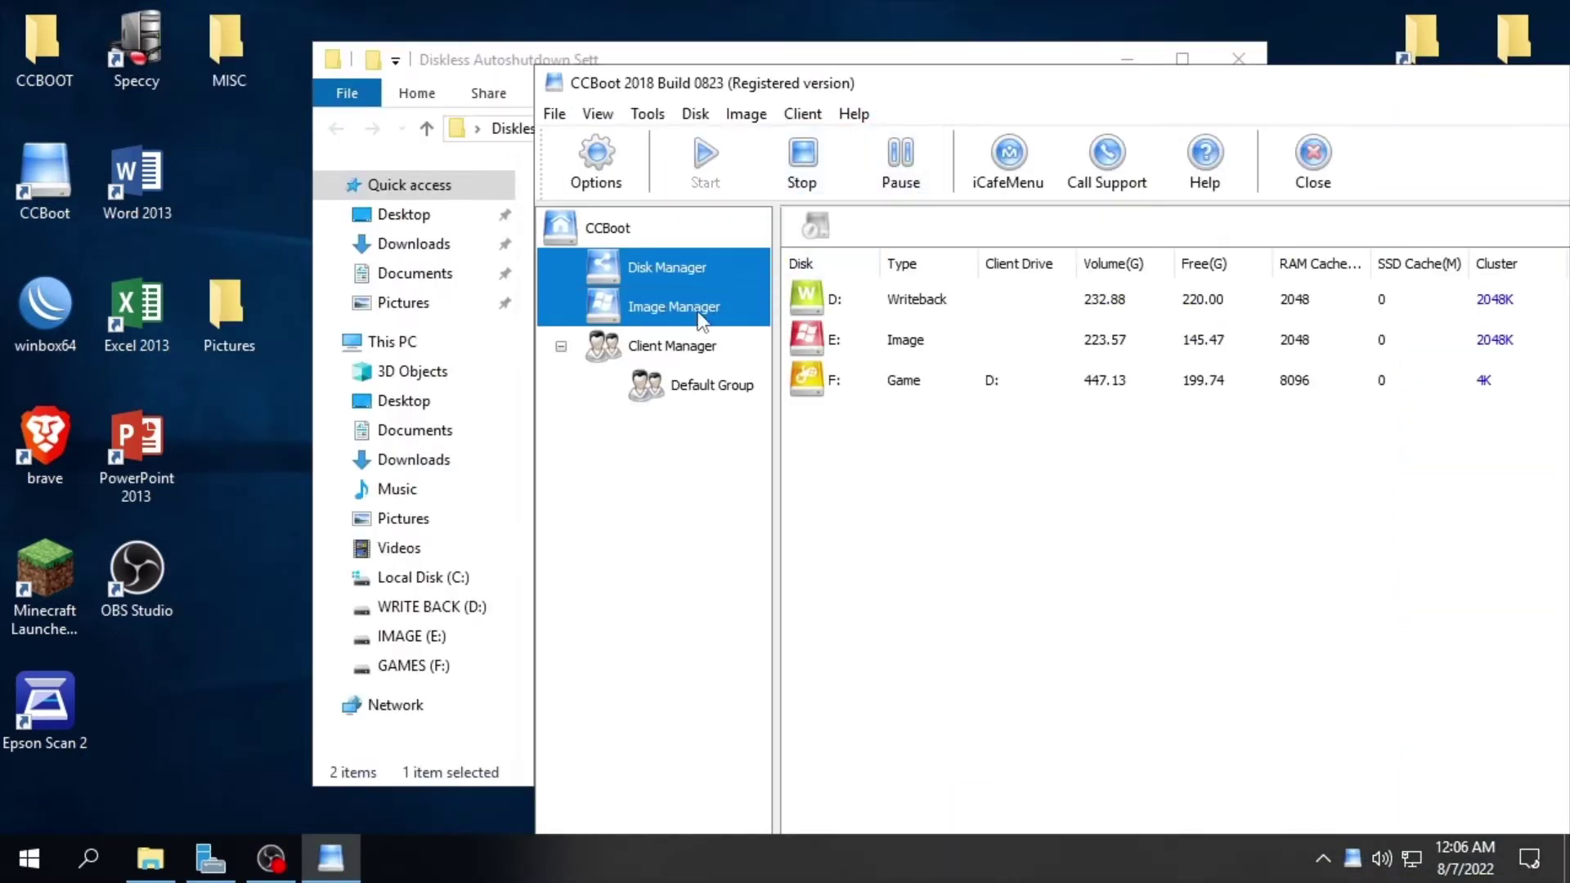
pyautogui.click(700, 319)
pyautogui.click(680, 358)
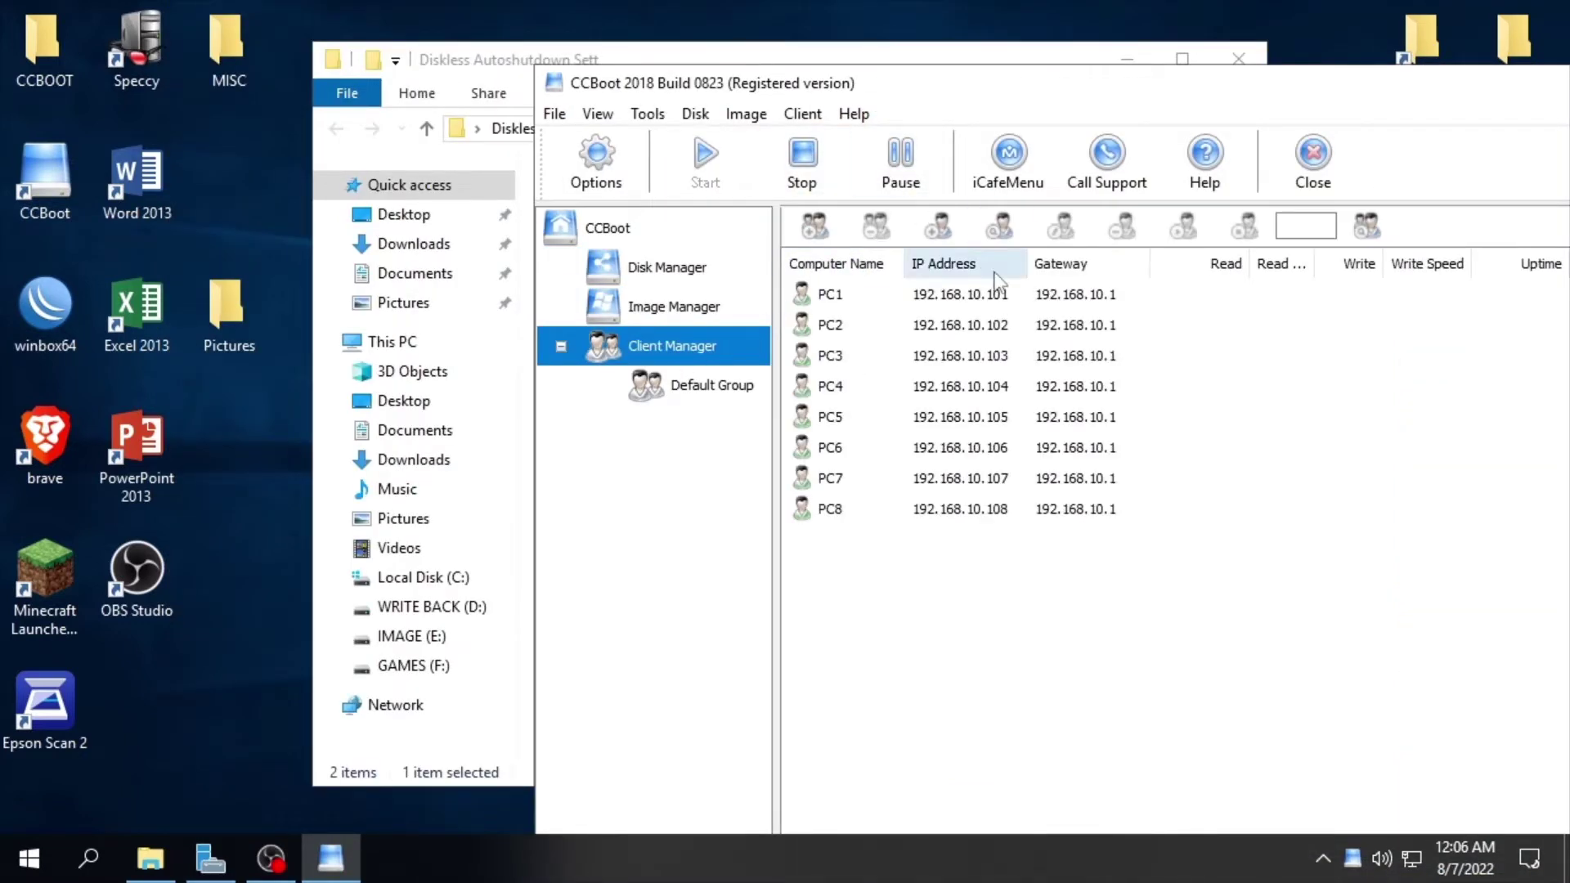
pyautogui.click(832, 296)
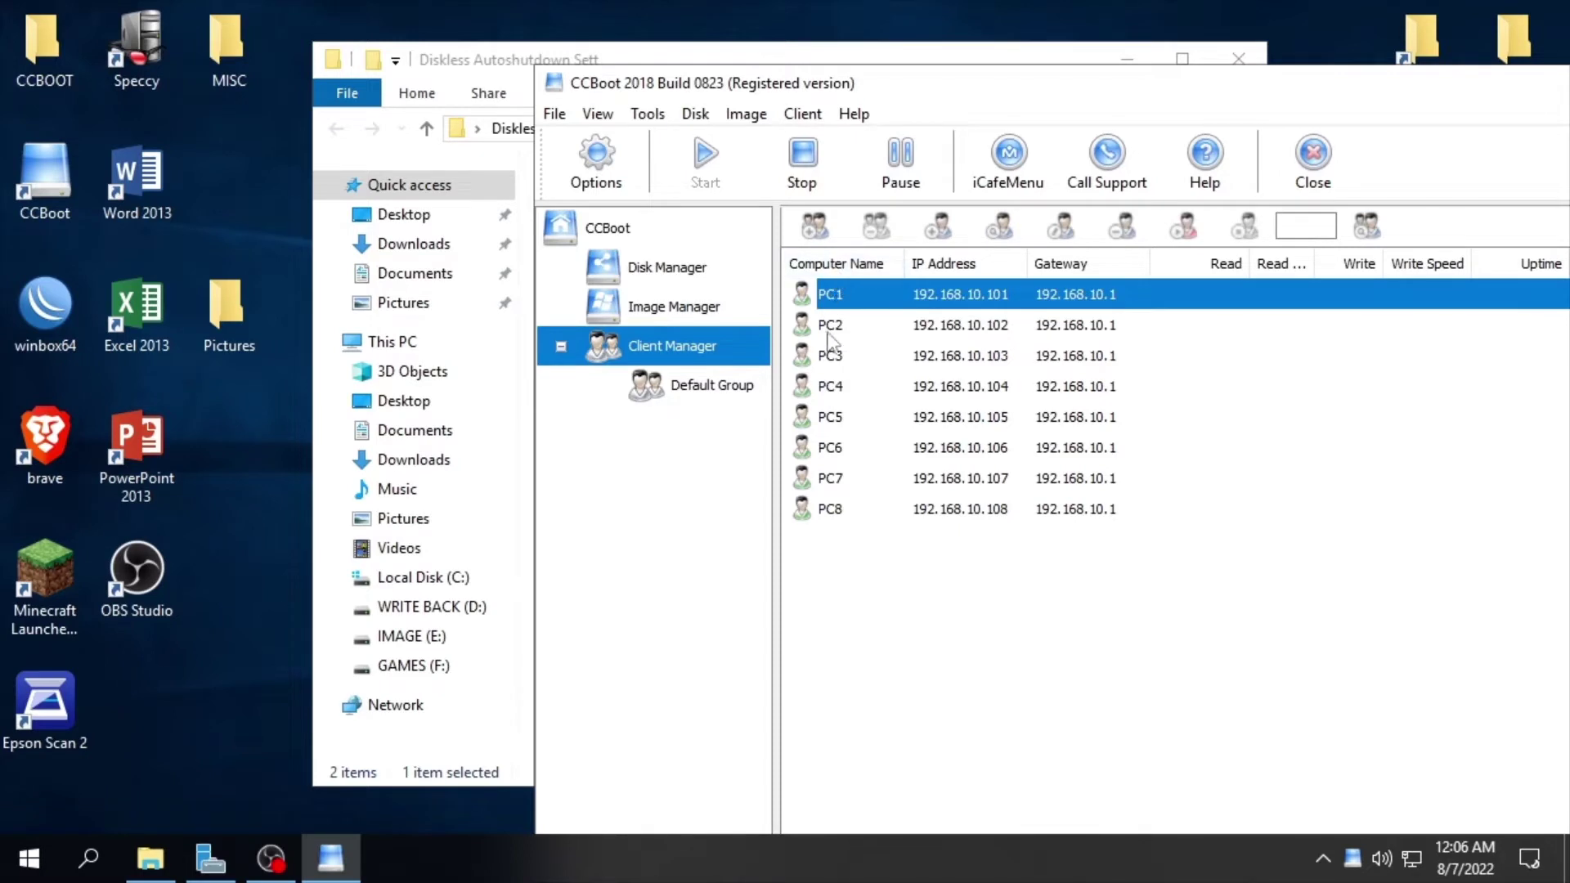
pyautogui.click(829, 327)
pyautogui.click(832, 357)
pyautogui.click(835, 388)
pyautogui.click(840, 418)
pyautogui.click(844, 450)
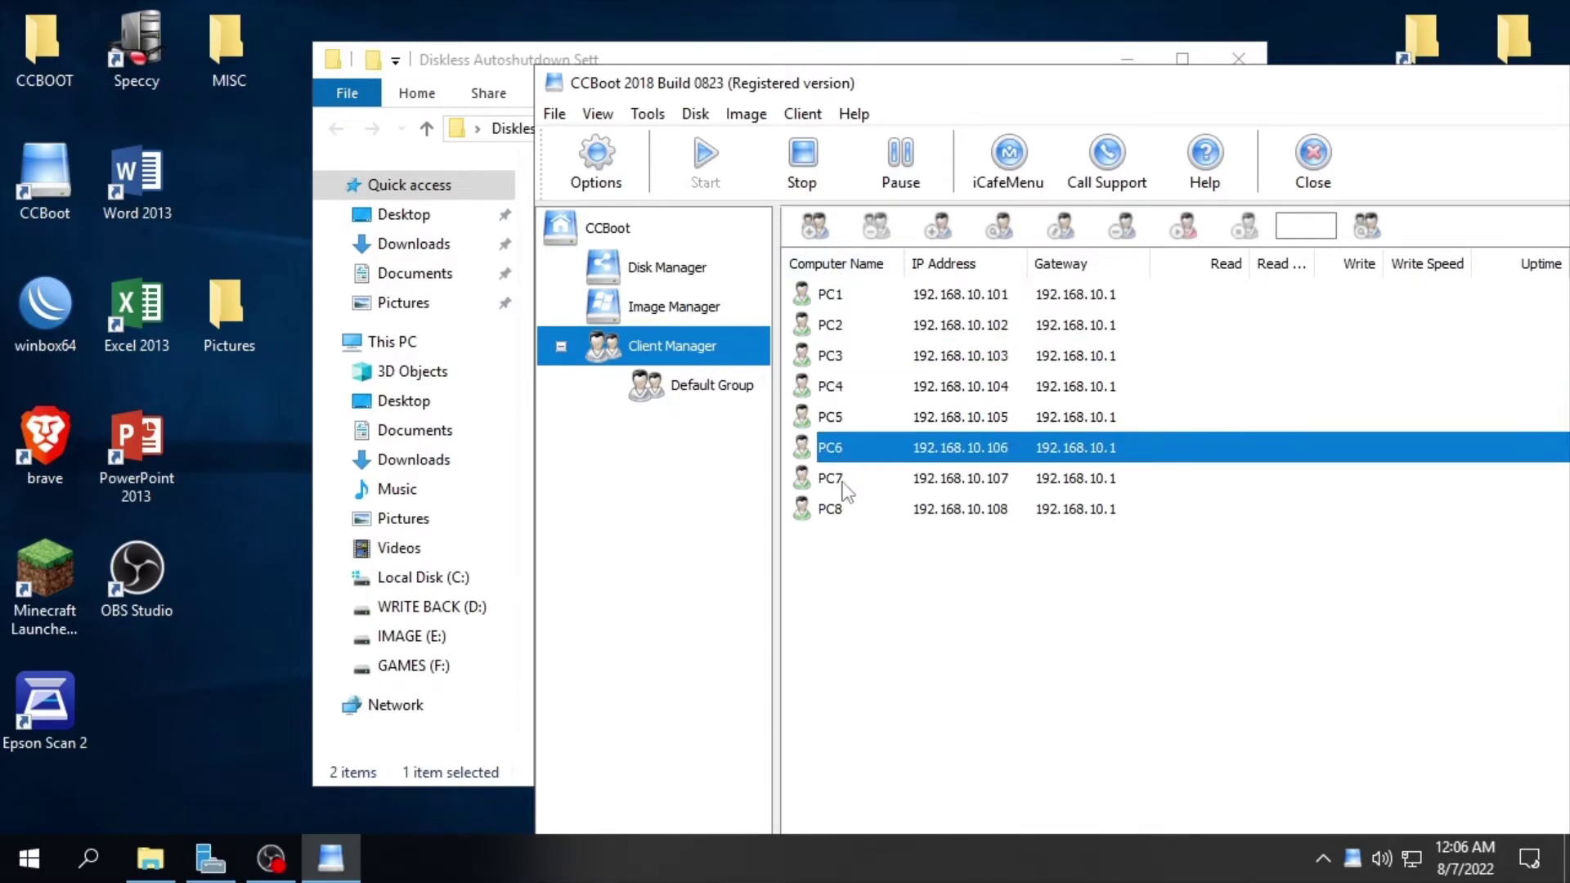
pyautogui.click(843, 484)
pyautogui.moveTo(778, 92); pyautogui.dragTo(860, 82)
# Open the empty Income folder in File Explorer beside CCBoot
pyautogui.click(431, 60)
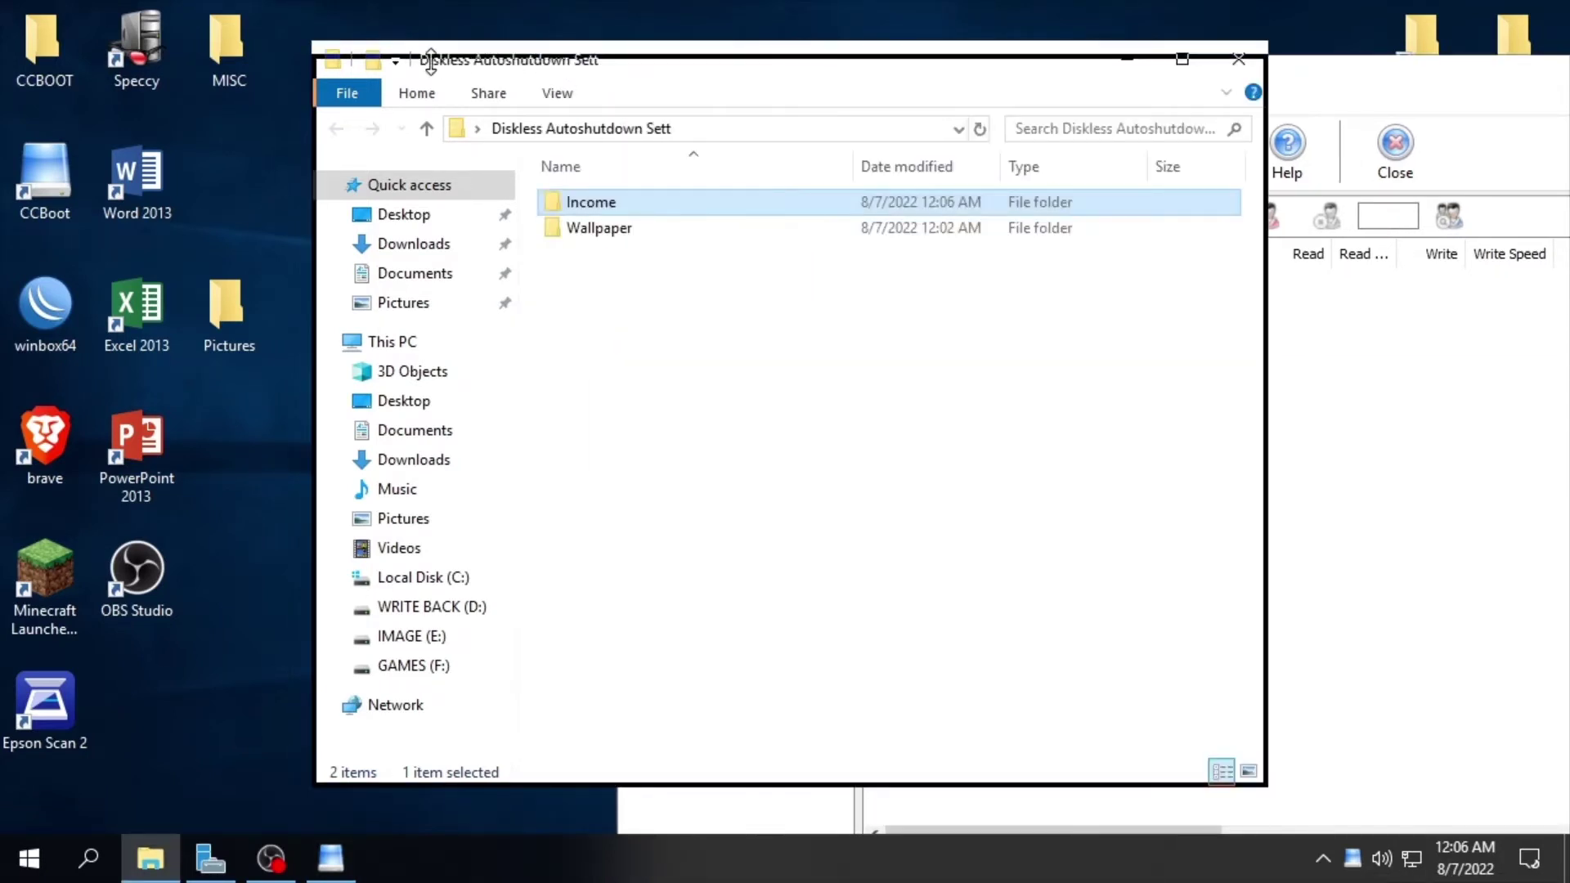
pyautogui.doubleClick(610, 215)
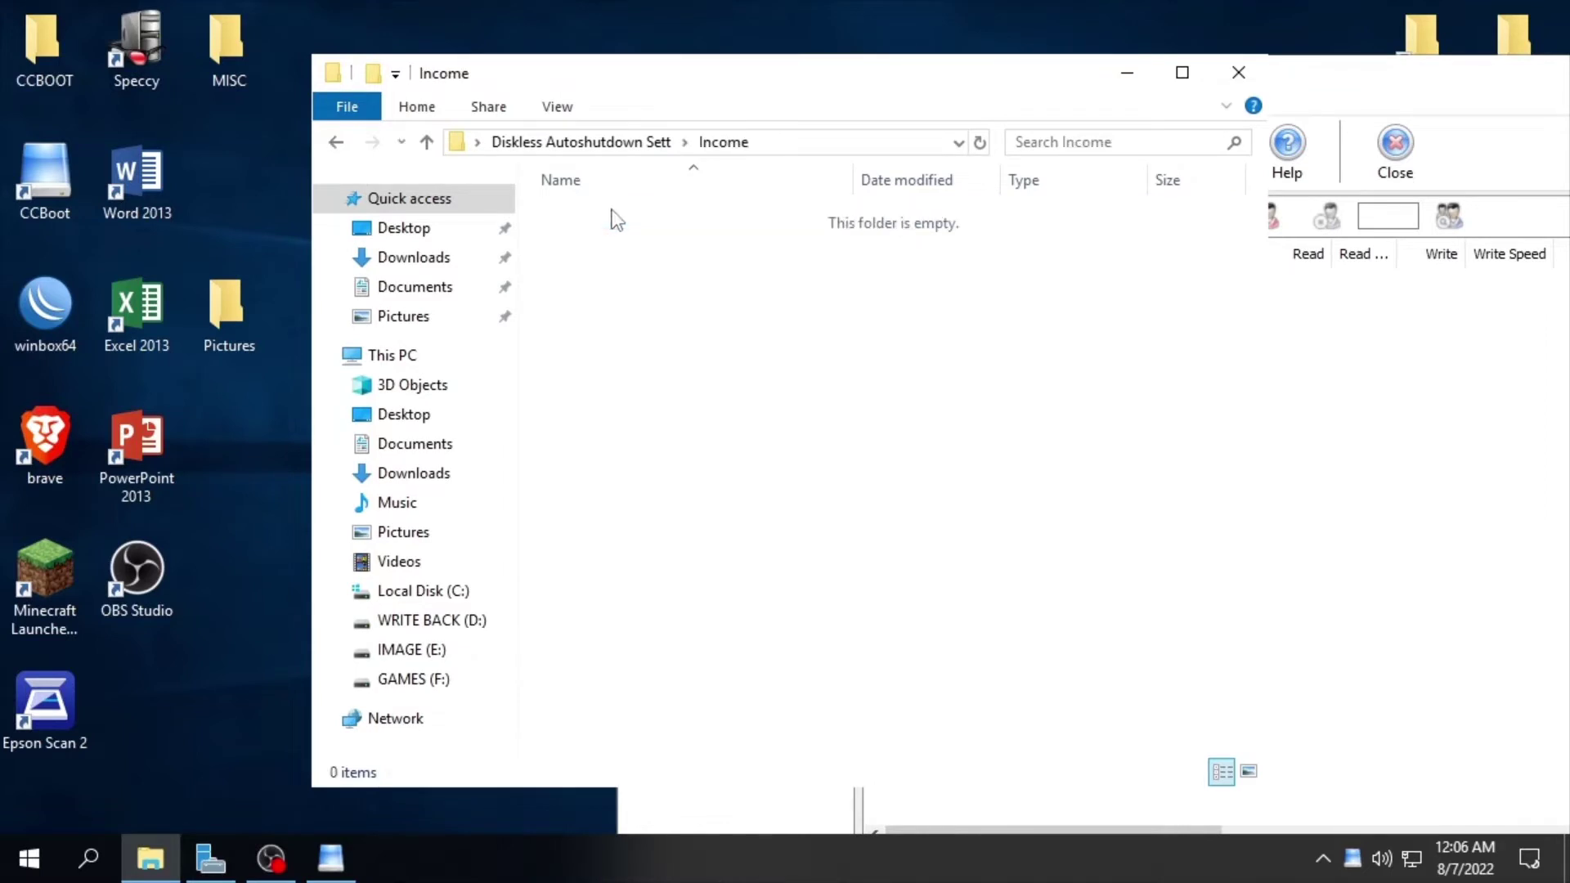
pyautogui.click(1313, 343)
pyautogui.click(569, 339)
# Create an empty text document named PC1 in the Income folder
pyautogui.rightClick(648, 268)
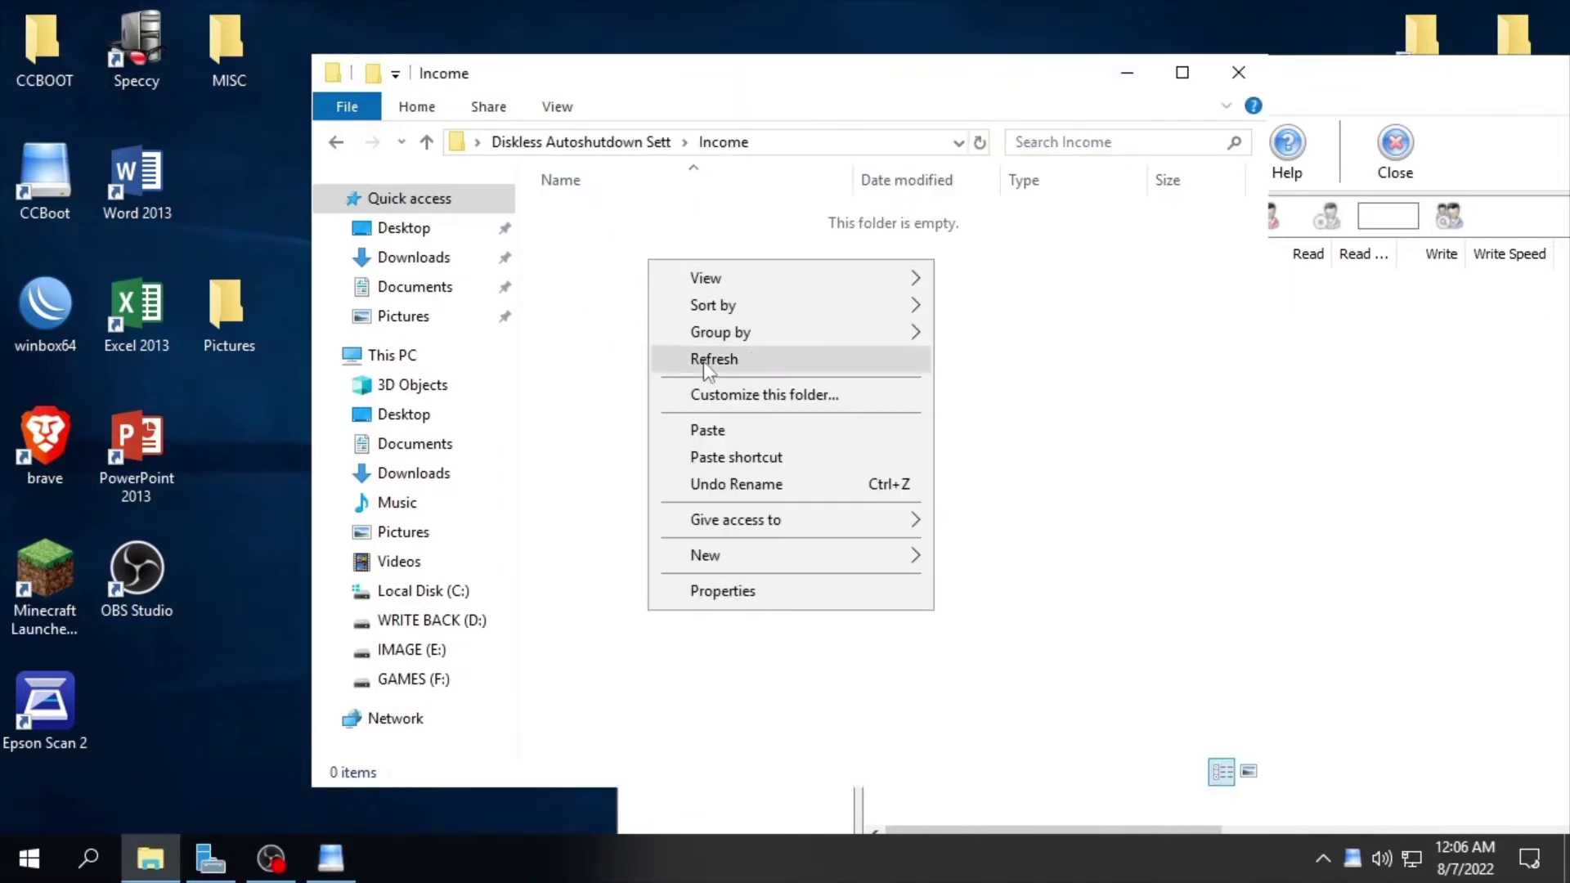
pyautogui.moveTo(849, 562)
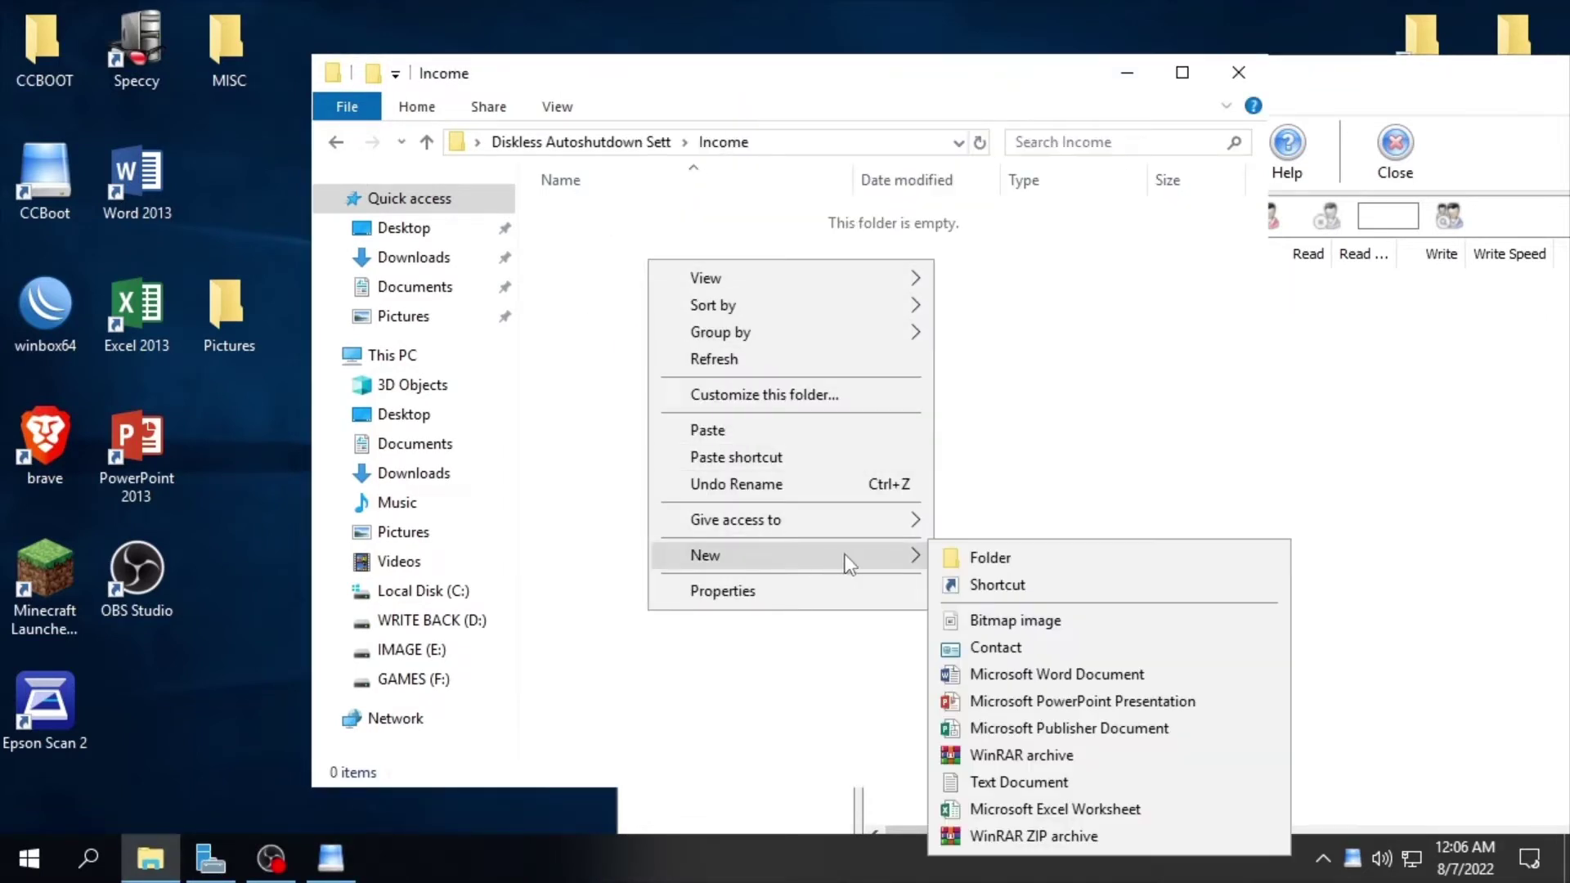
pyautogui.click(1012, 780)
pyautogui.write('PC1')
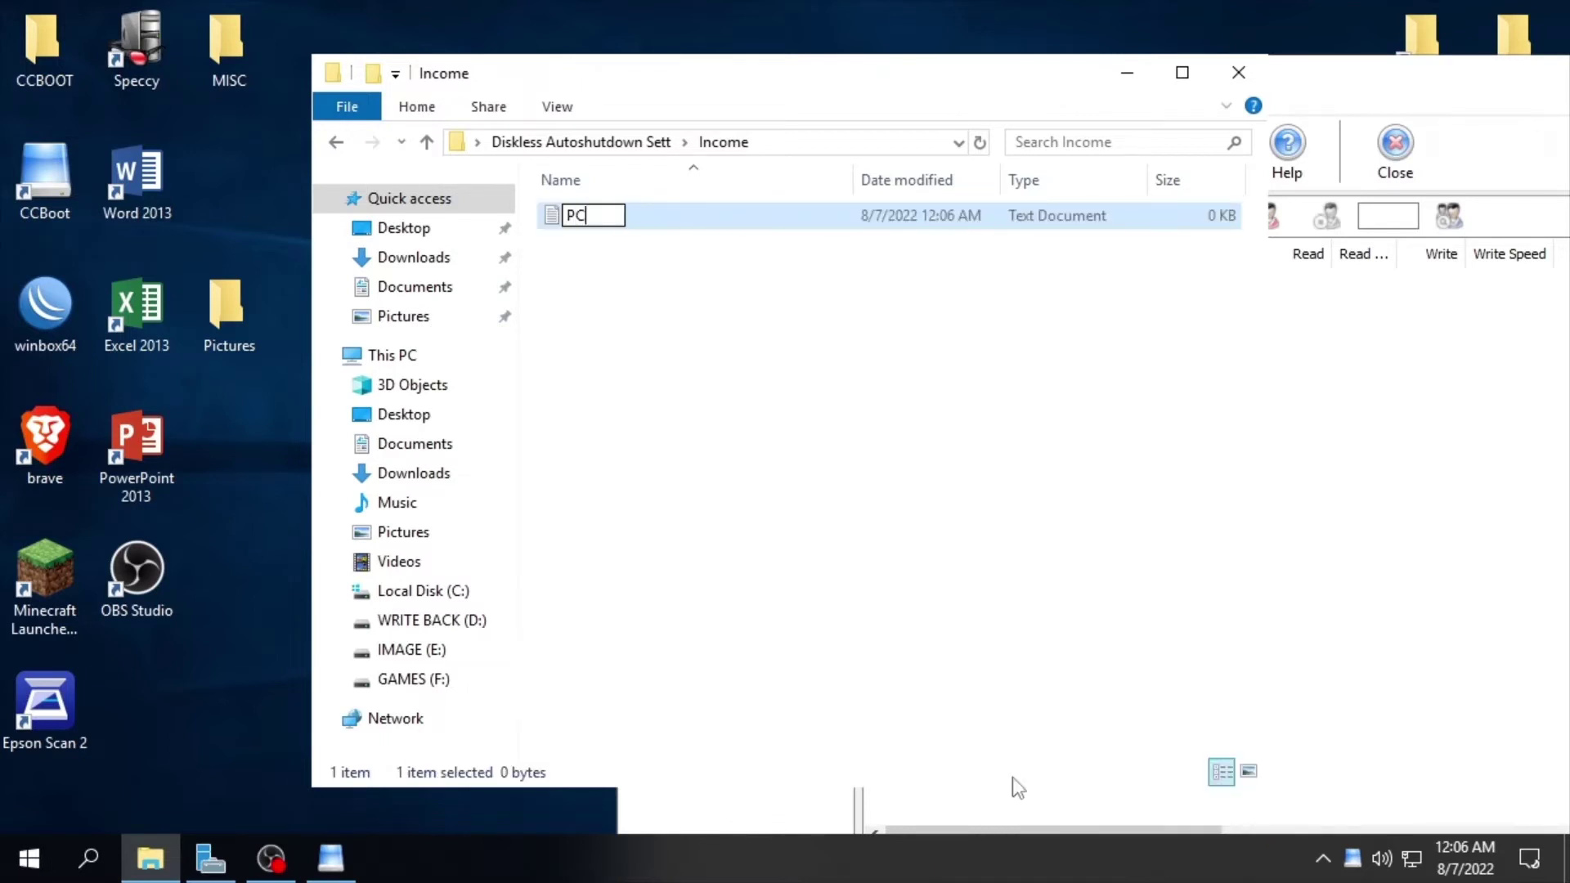
pyautogui.press('Return')
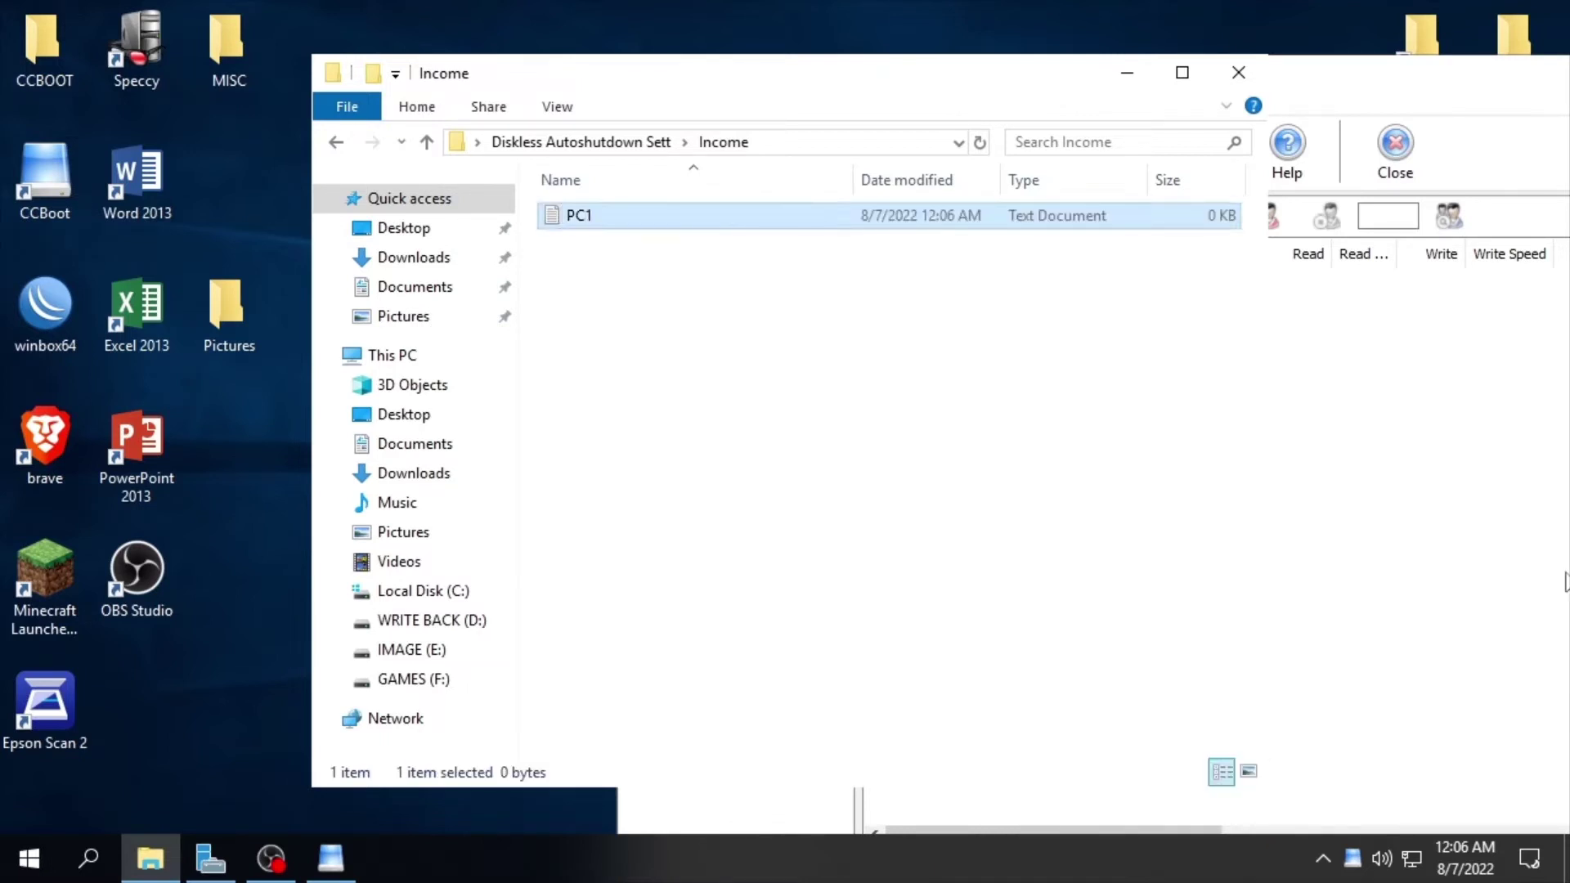
# Check the PC1 name against CCBoot's client list, then paste copies of PC1 into Income
pyautogui.click(1563, 580)
pyautogui.click(941, 295)
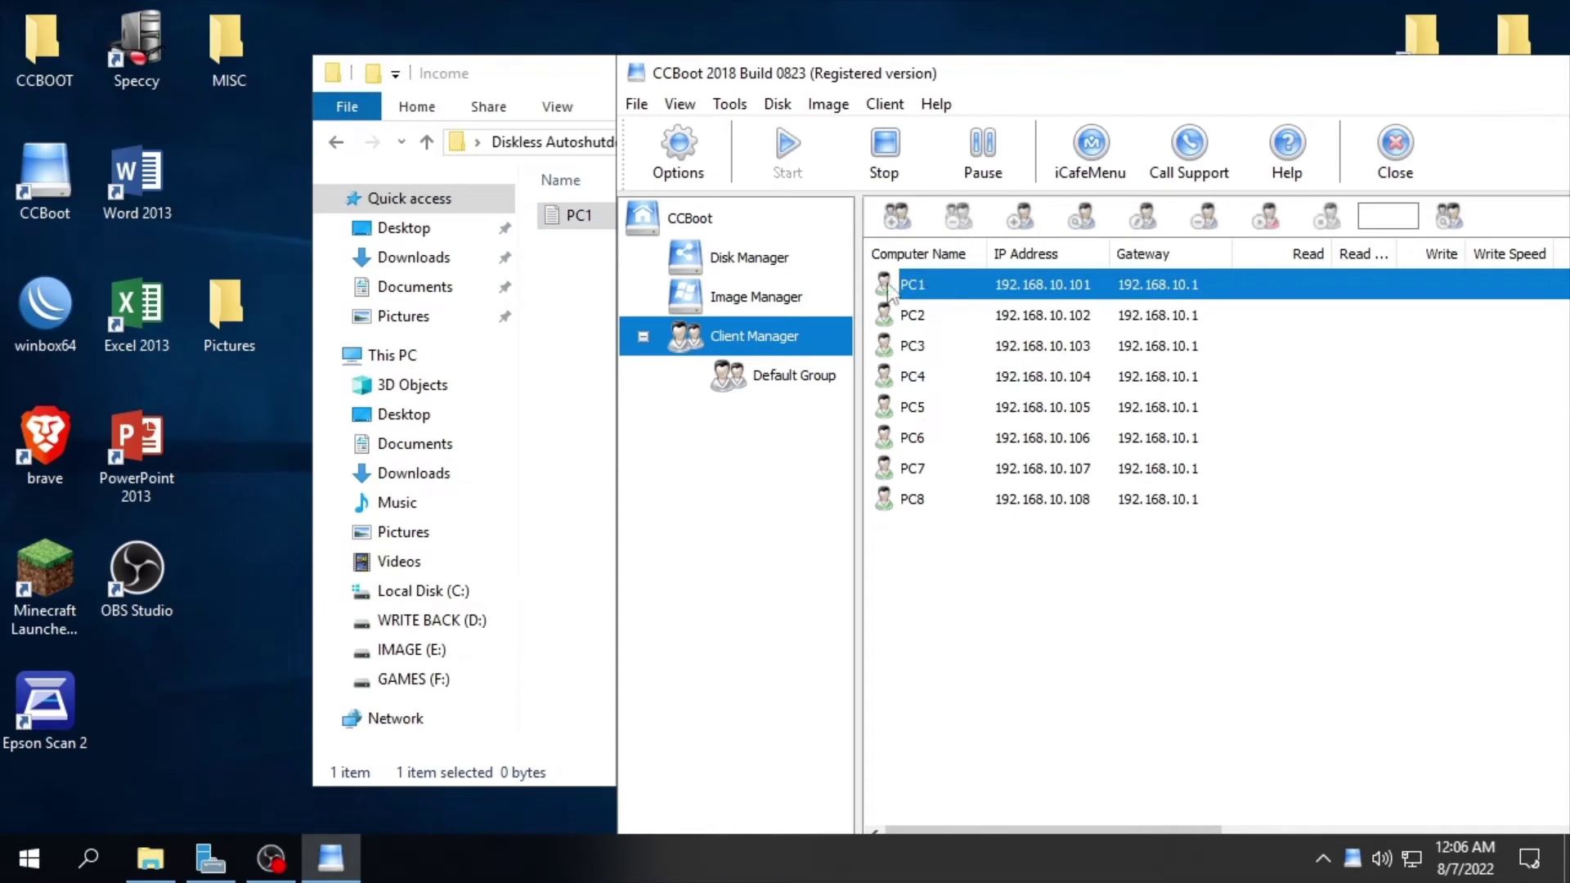
pyautogui.click(579, 218)
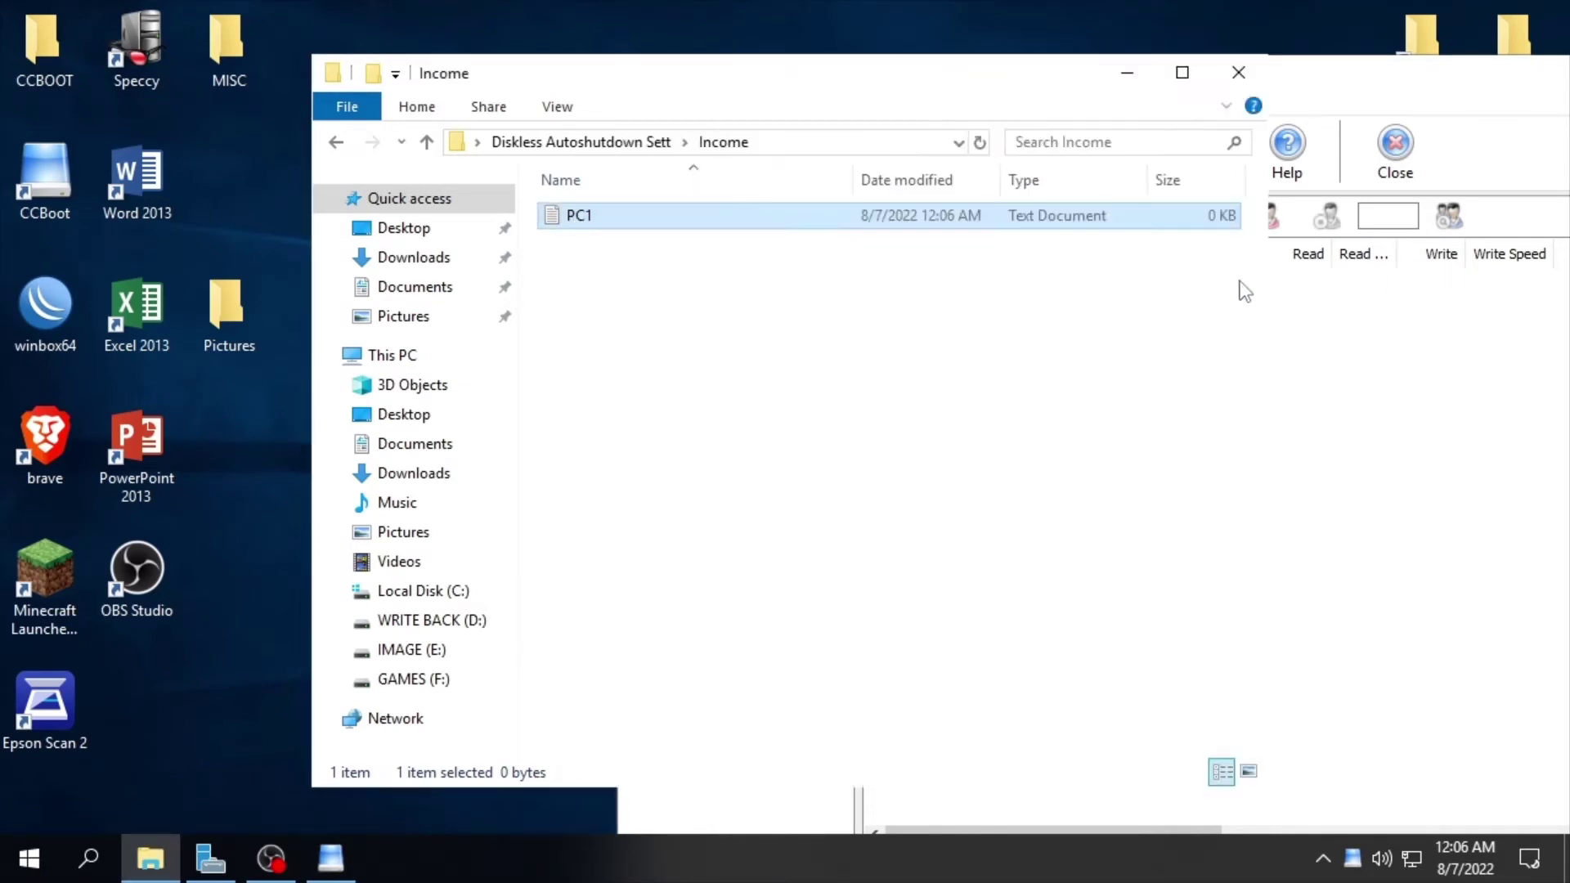
pyautogui.moveTo(1031, 82); pyautogui.dragTo(806, 104)
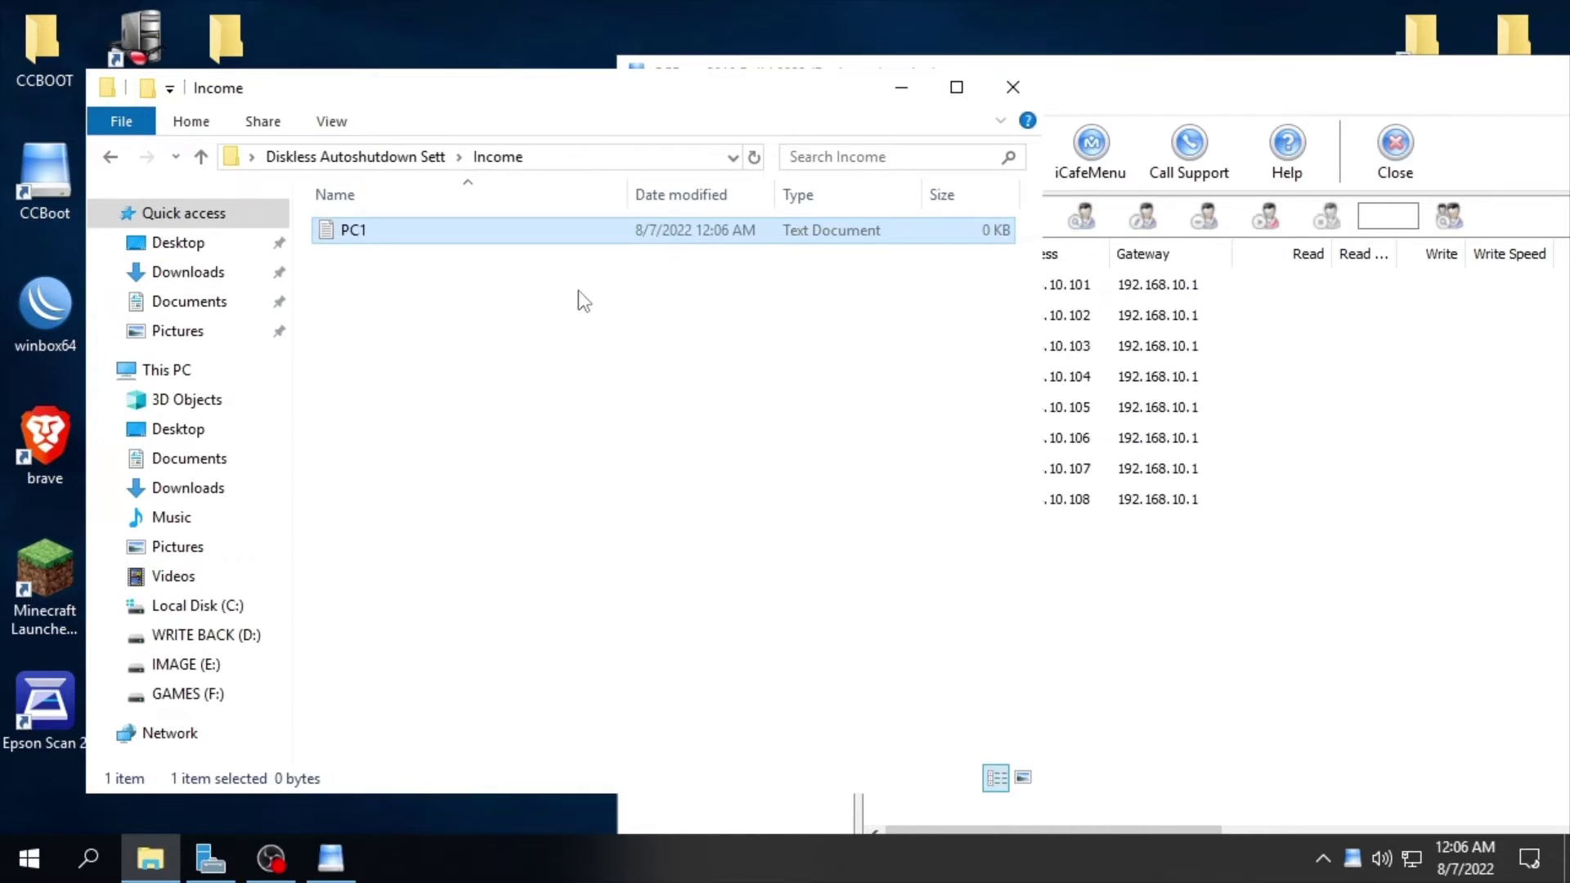
pyautogui.rightClick(487, 234)
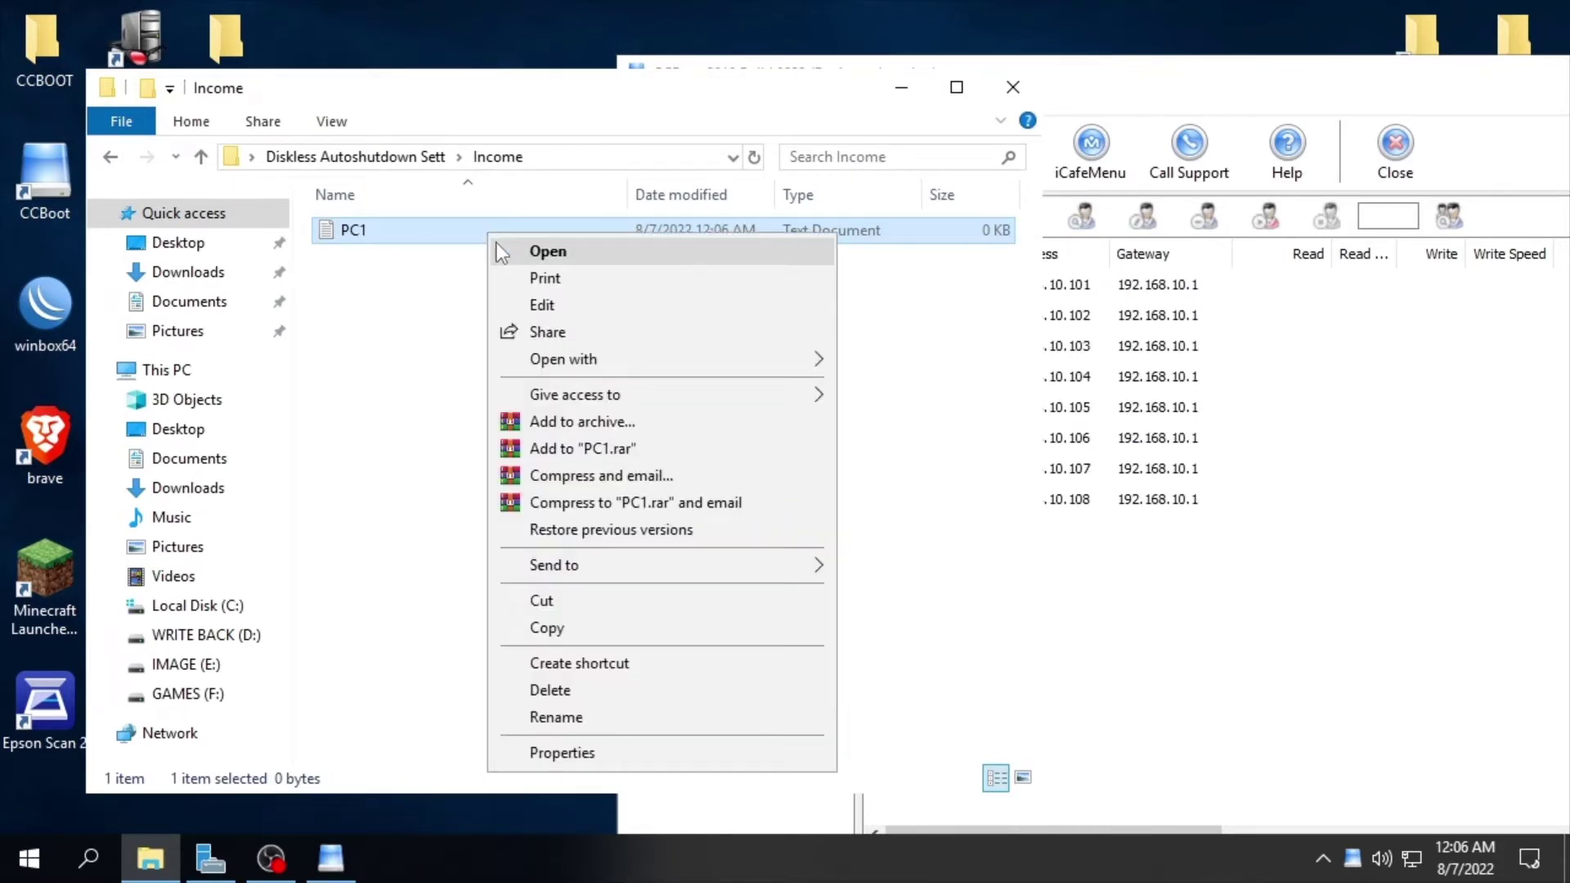
pyautogui.click(581, 626)
pyautogui.rightClick(478, 386)
pyautogui.click(570, 553)
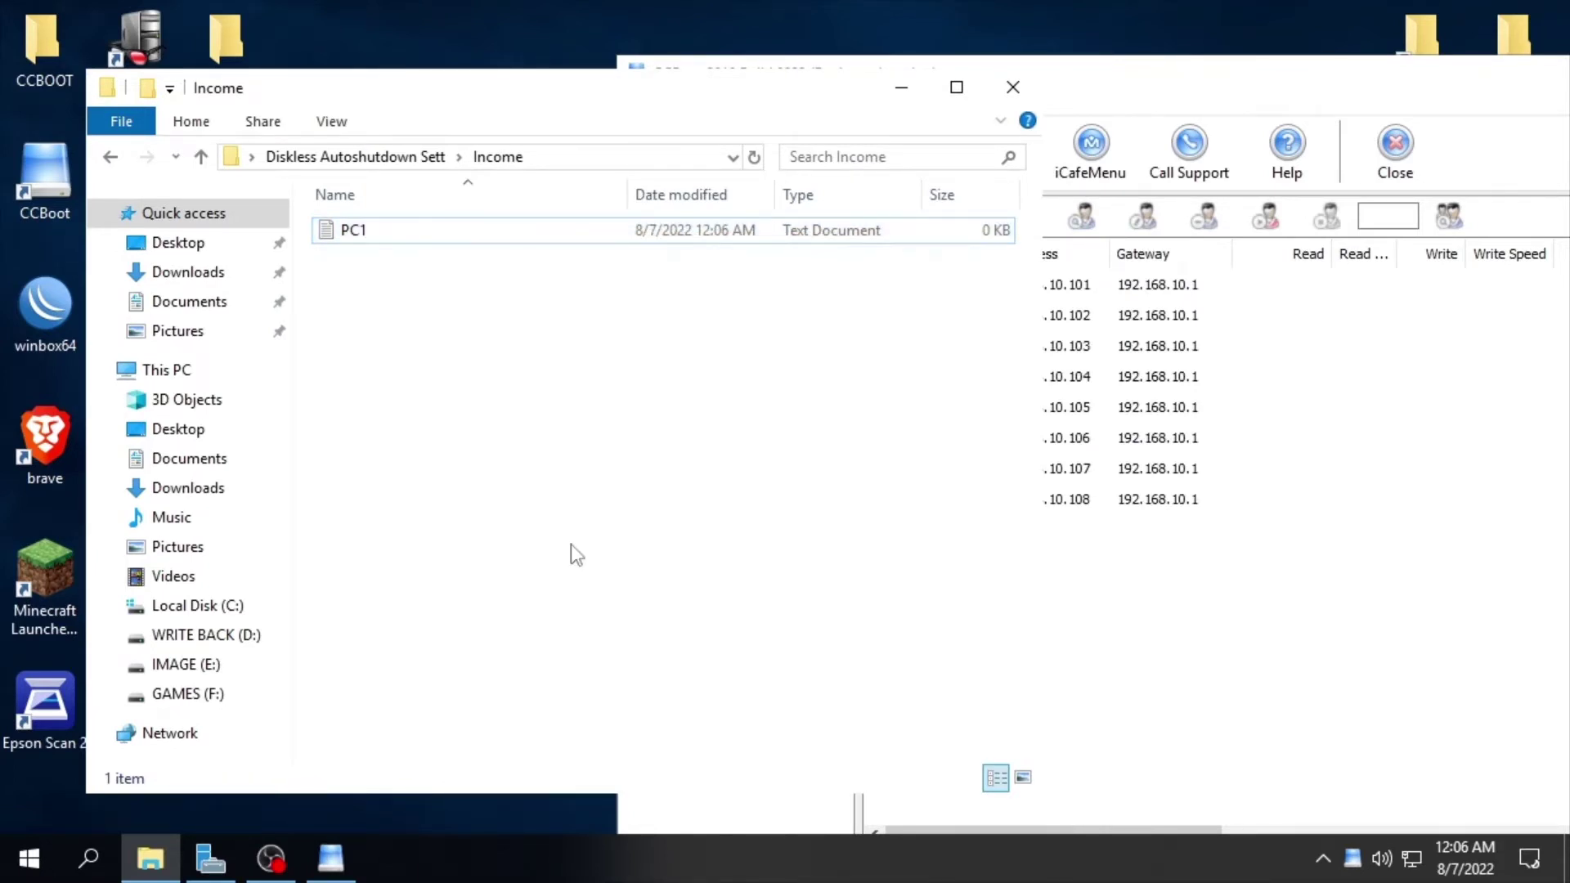
pyautogui.hotkey('ctrl', 'v')
pyautogui.hotkey('ctrl', 'v')
pyautogui.hotkey('ctrl', 'v')
pyautogui.hotkey('ctrl', 'v')
pyautogui.hotkey('ctrl', 'v')
pyautogui.hotkey('ctrl', 'v')
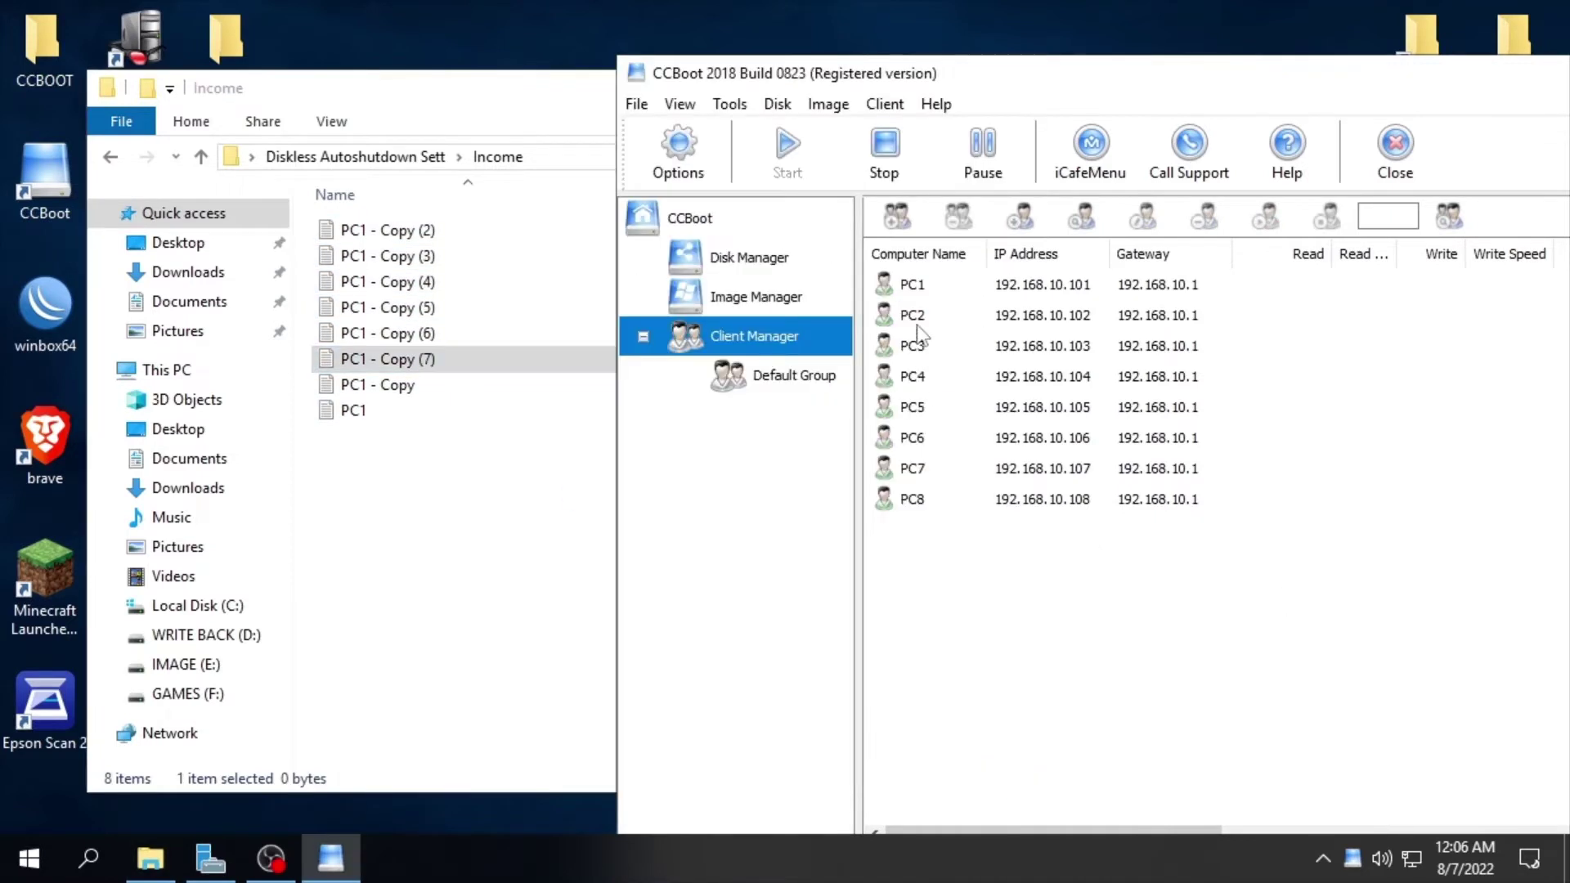
# Rename the first copies to PC2, PC3 and PC4
pyautogui.rightClick(377, 384)
pyautogui.click(473, 779)
pyautogui.moveTo(360, 384); pyautogui.dragTo(473, 386)
pyautogui.write('2')
pyautogui.press('Return')
pyautogui.moveTo(360, 359); pyautogui.dragTo(480, 331)
pyautogui.write('3')
pyautogui.press('Return')
pyautogui.write('4')
pyautogui.hotkey('shift', 'Tab')
# Rename the remaining copies to PC5, PC6, PC7 and PC8
pyautogui.moveTo(360, 308); pyautogui.dragTo(526, 319)
pyautogui.write('5')
pyautogui.hotkey('shift', 'Tab')
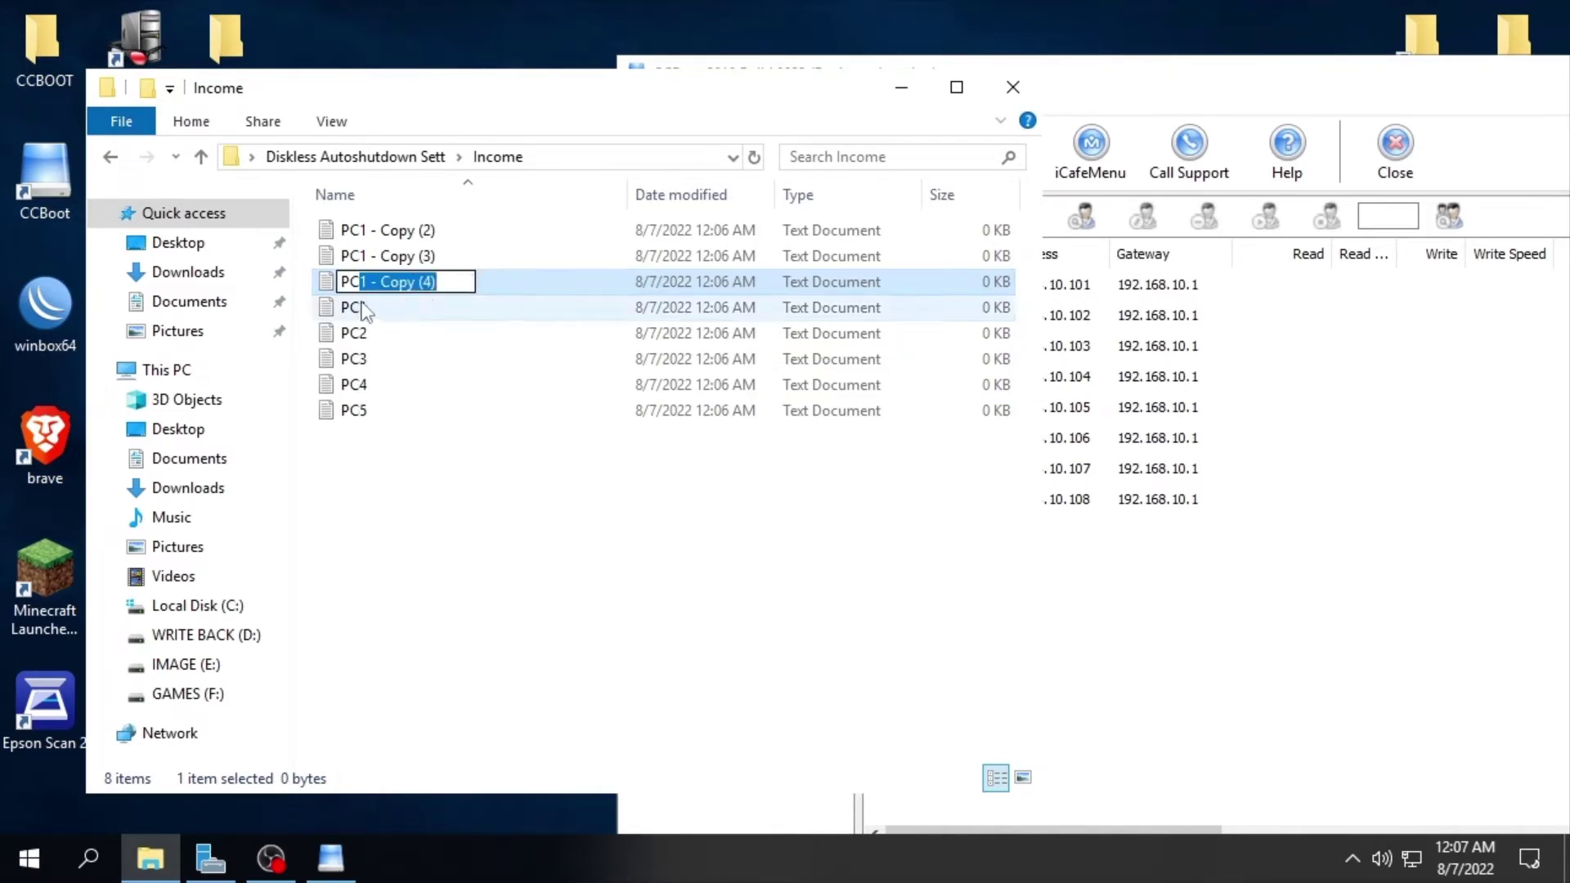
pyautogui.moveTo(360, 282); pyautogui.dragTo(547, 286)
pyautogui.write('6')
pyautogui.hotkey('shift', 'Tab')
pyautogui.moveTo(360, 256); pyautogui.dragTo(445, 269)
pyautogui.write('7')
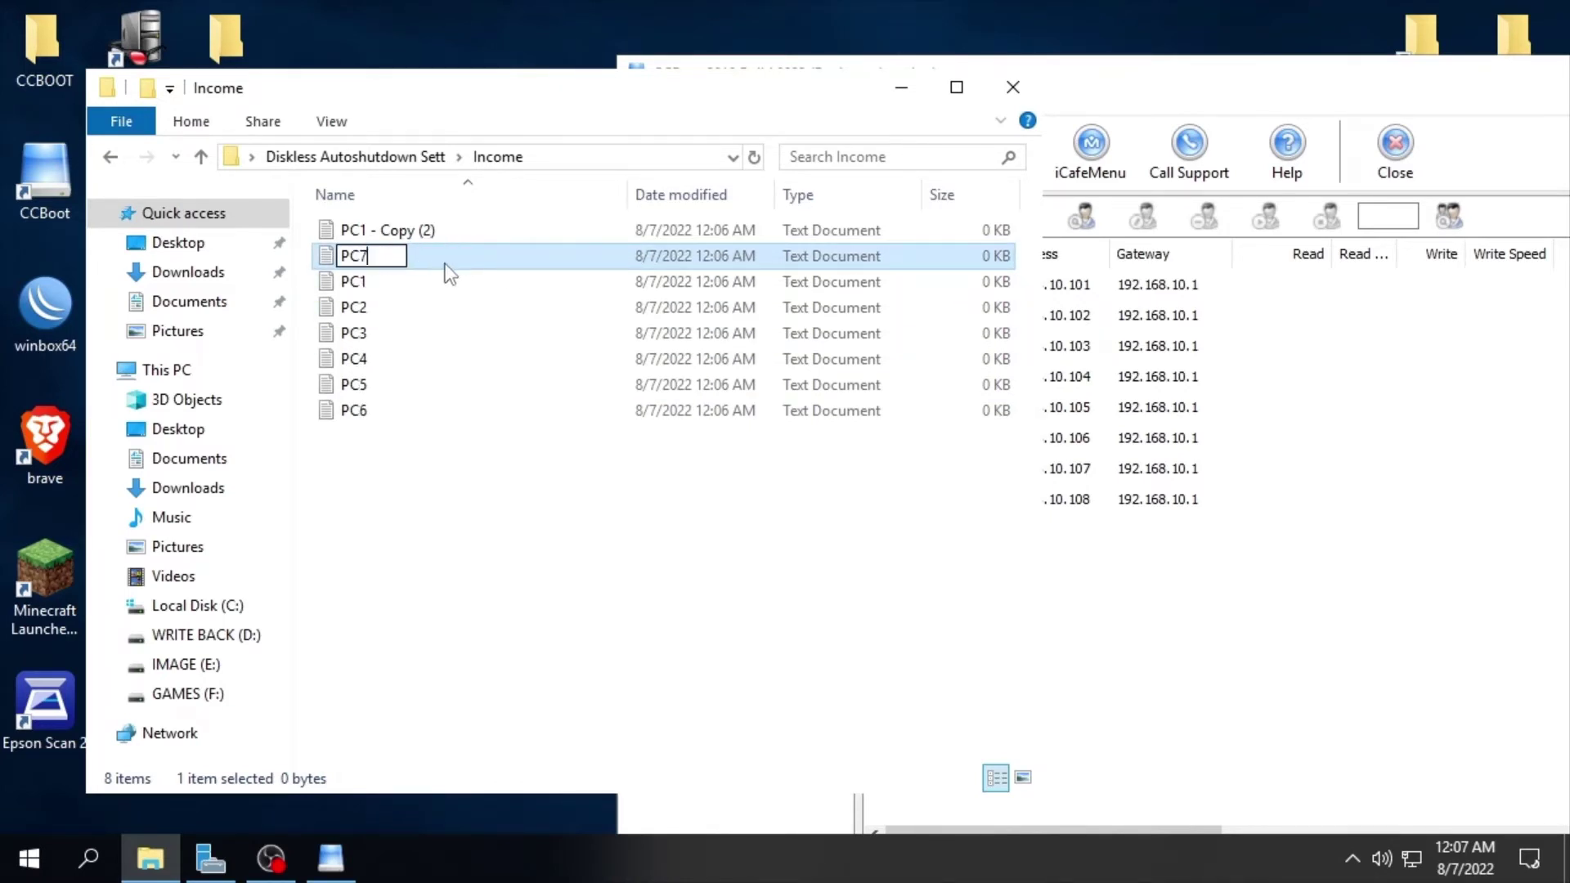
pyautogui.hotkey('shift', 'Tab')
pyautogui.moveTo(360, 229); pyautogui.dragTo(491, 233)
pyautogui.write('8')
pyautogui.press('Return')
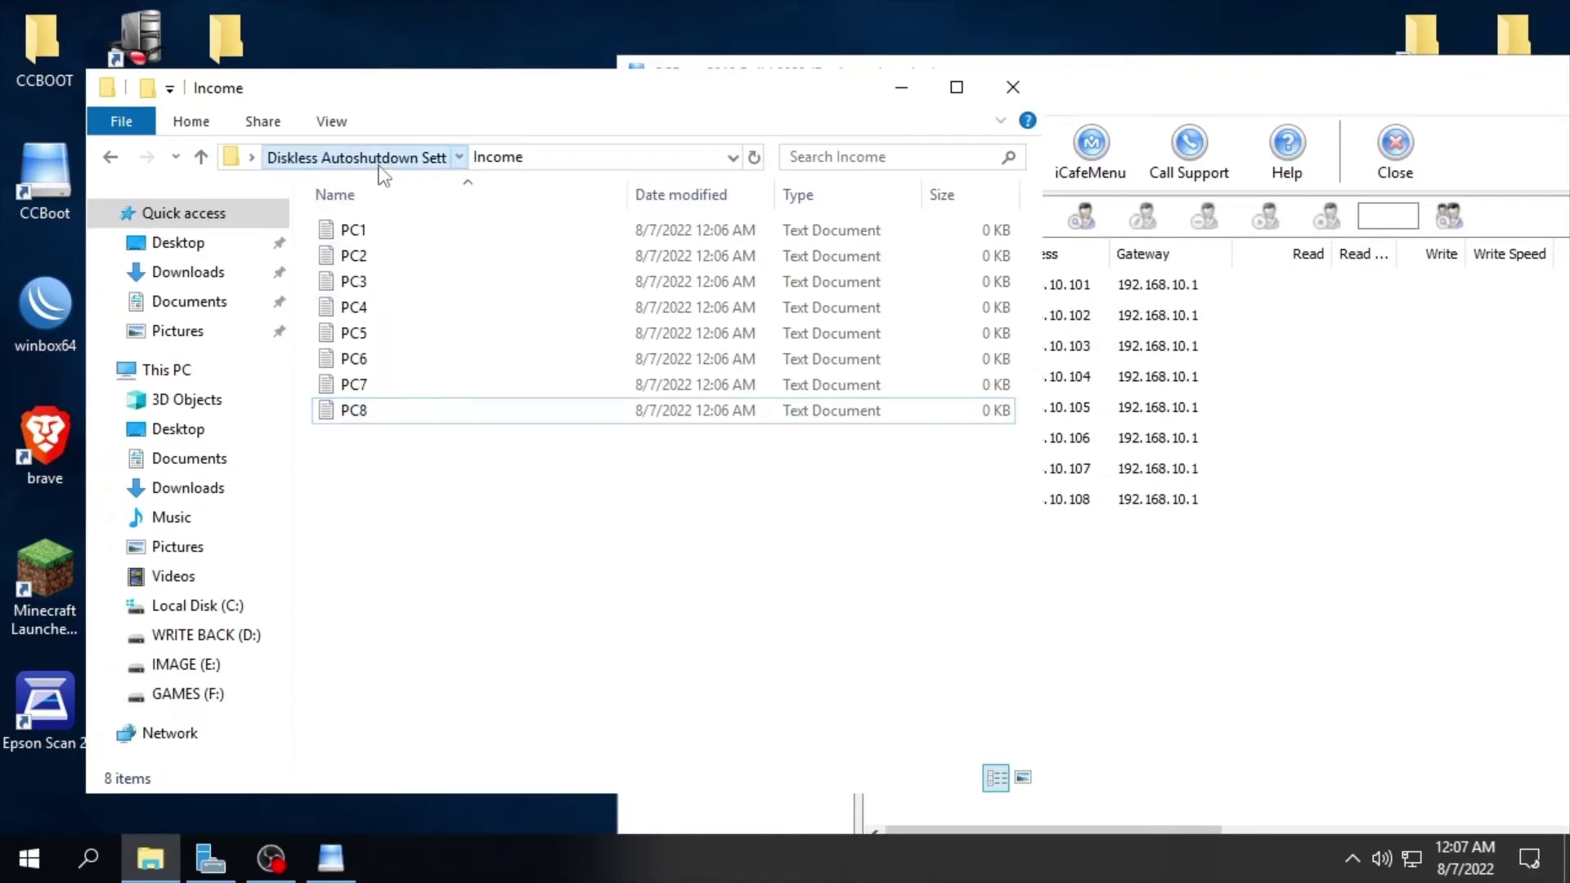
# In the Wallpaper folder, copy the Wallpaper image and name the copy PC5
pyautogui.click(351, 156)
pyautogui.doubleClick(411, 259)
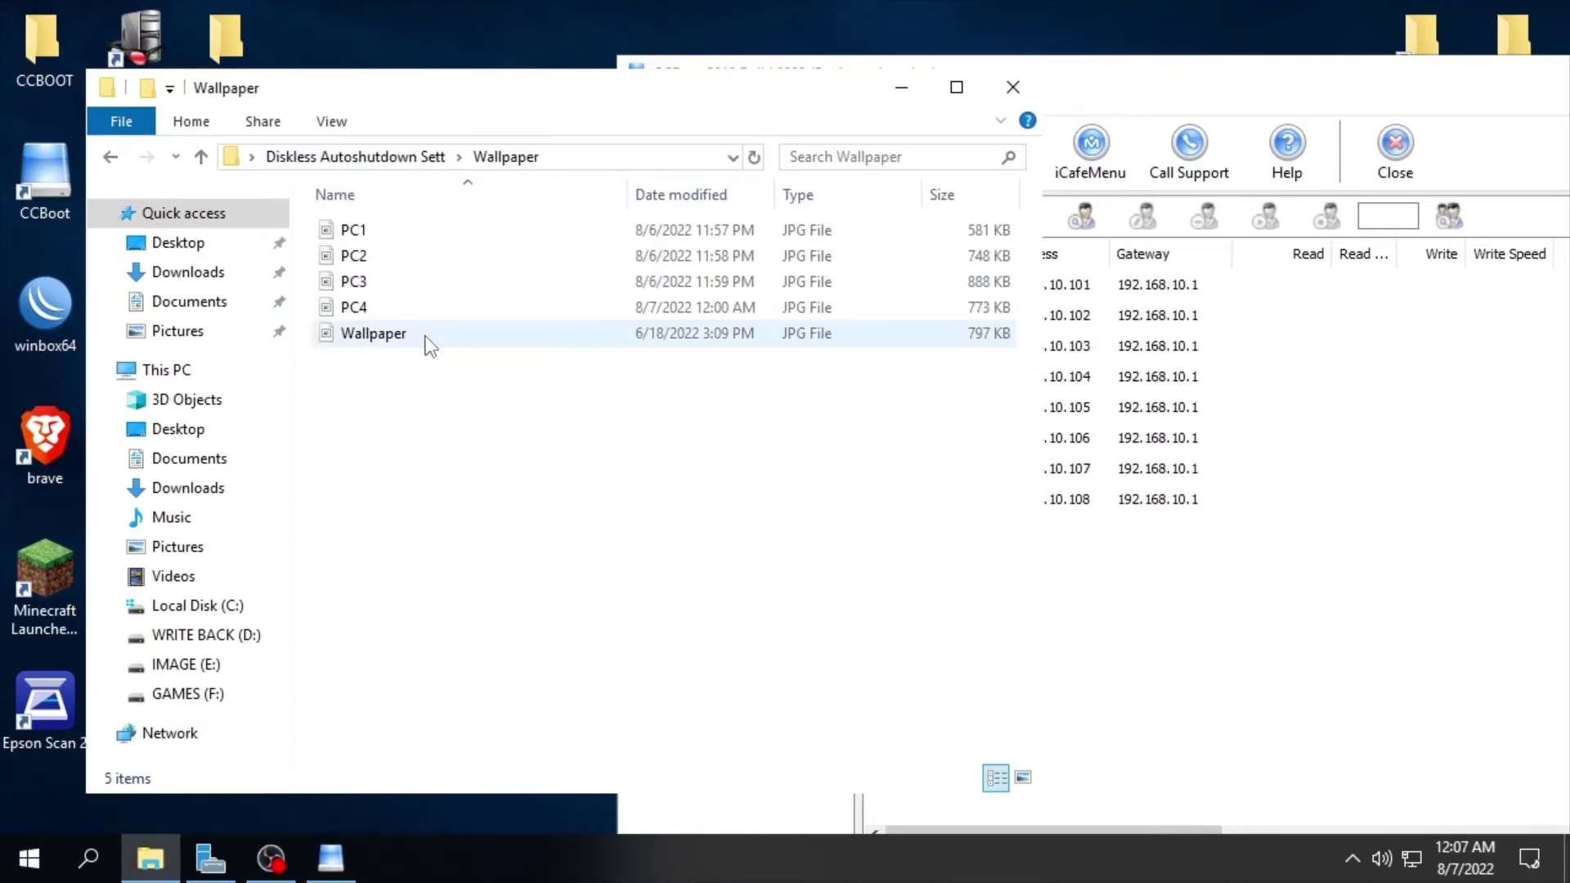
pyautogui.click(429, 340)
pyautogui.hotkey('ctrl', 'c')
pyautogui.hotkey('ctrl', 'v')
pyautogui.press('F2')
pyautogui.write('PC5')
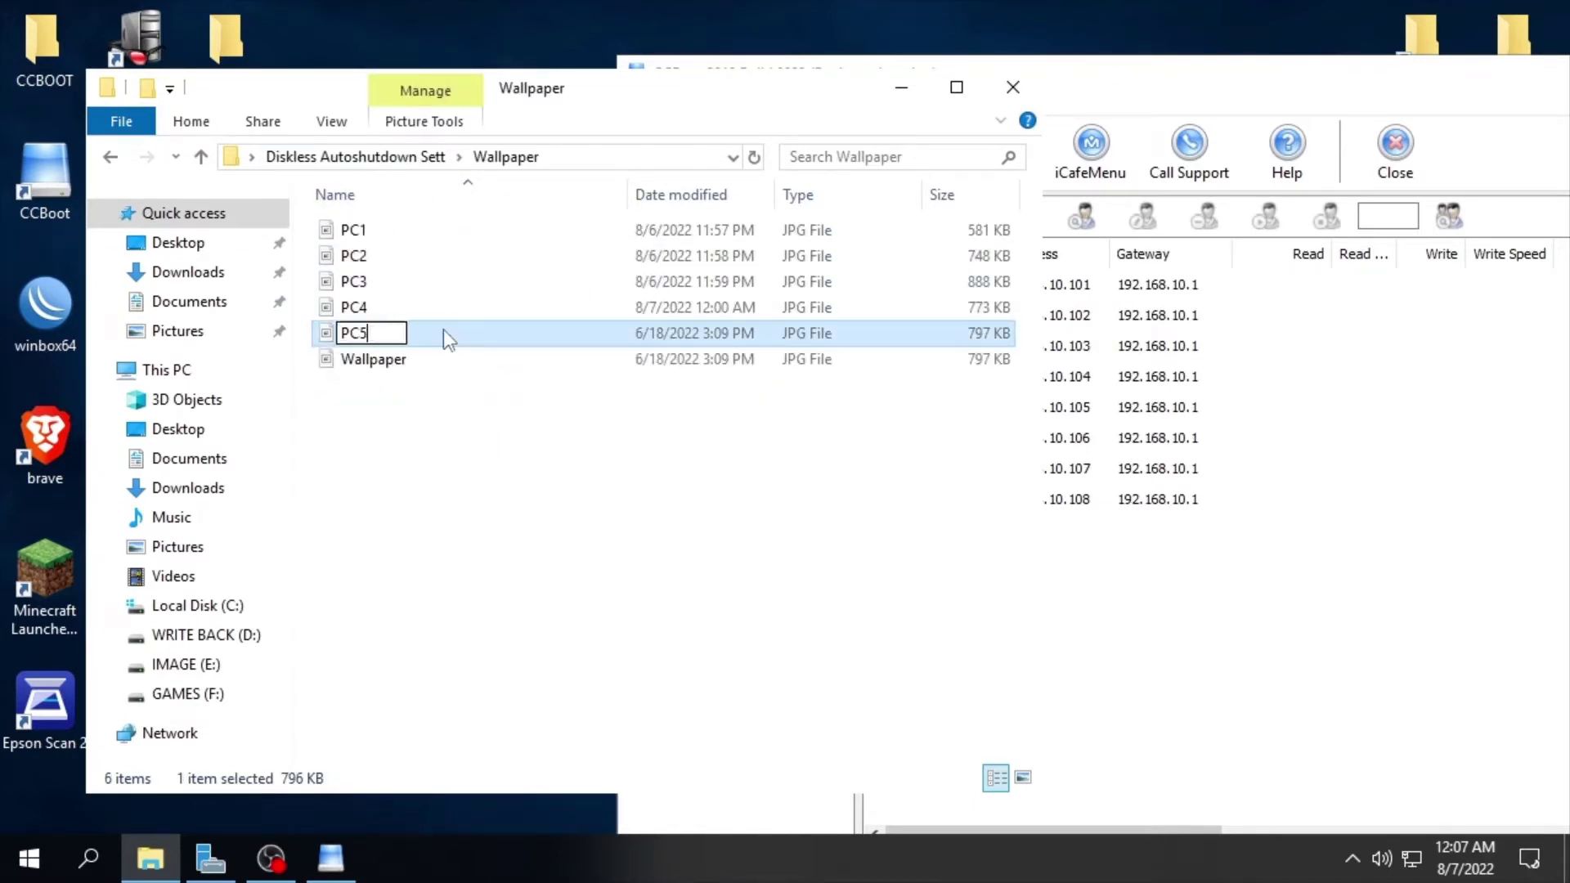
pyautogui.press('Return')
# Paste more Wallpaper image copies and name them PC6, PC7 and PC8
pyautogui.click(384, 359)
pyautogui.hotkey('ctrl', 'v')
pyautogui.press('F2')
pyautogui.write('PC6')
pyautogui.press('Return')
pyautogui.click(401, 384)
pyautogui.hotkey('ctrl', 'v')
pyautogui.press('F2')
pyautogui.write('PC7')
pyautogui.click(404, 417)
pyautogui.click(655, 543)
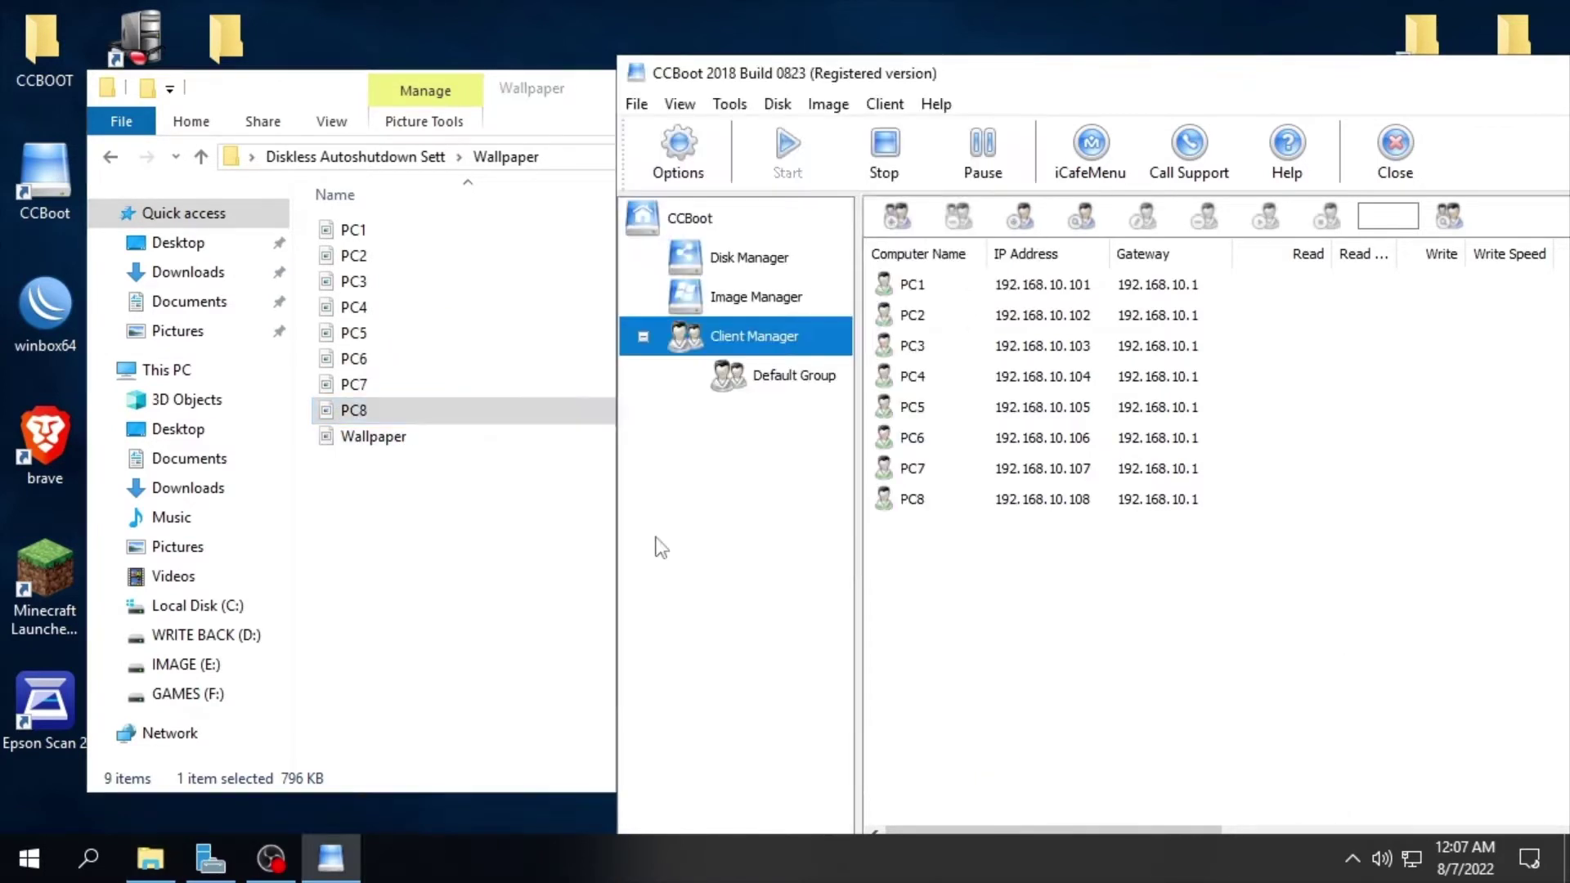
# Return to Diskless Autoshutdown Sett and close CCBoot
pyautogui.click(386, 163)
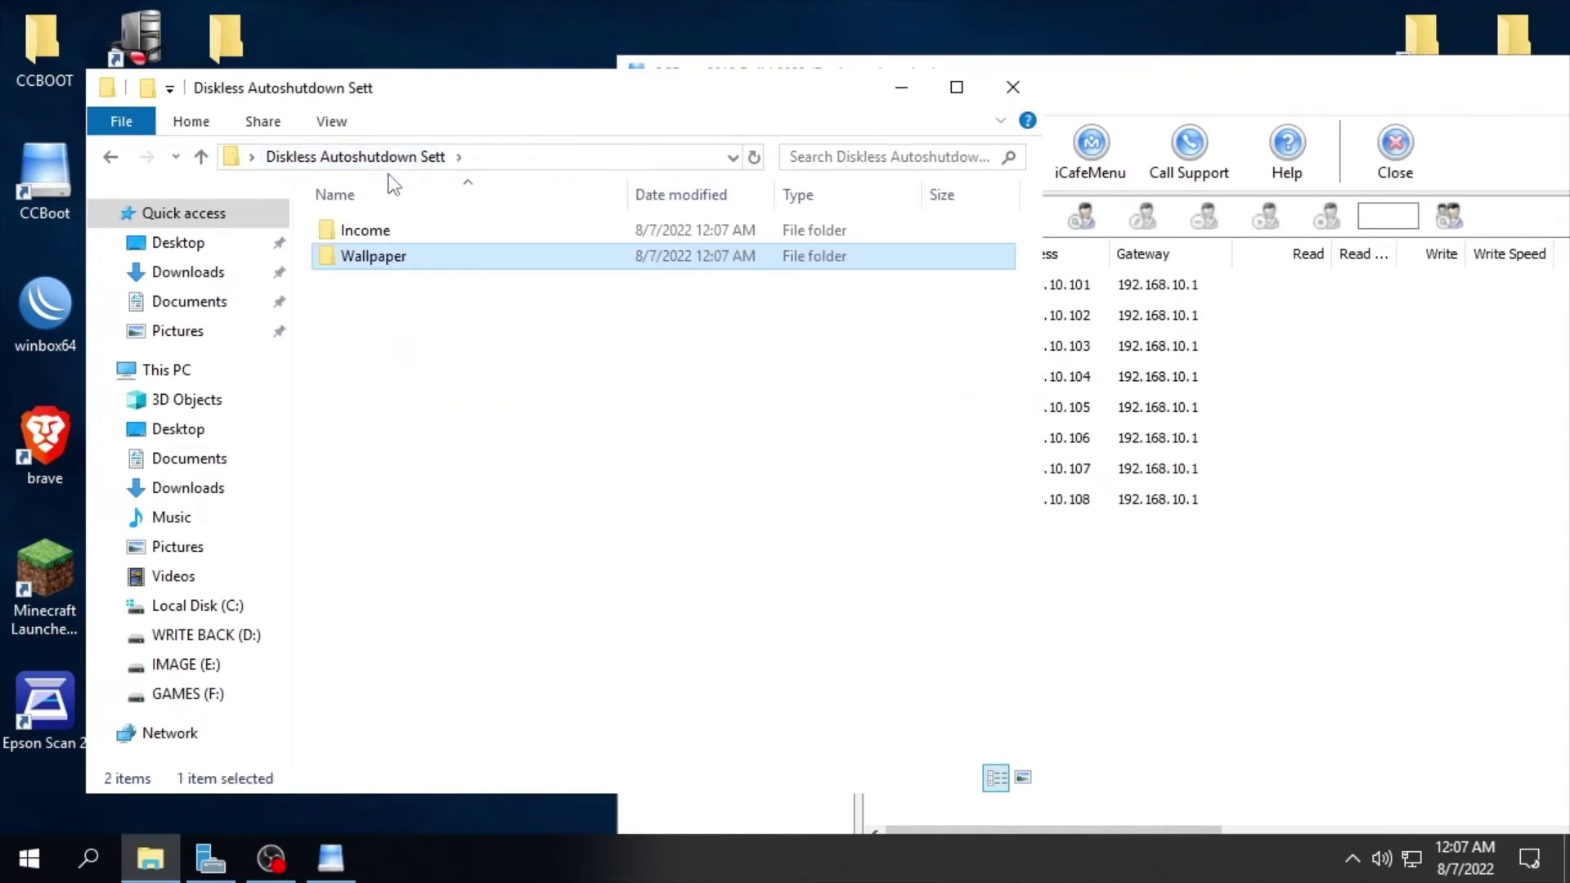
pyautogui.moveTo(1446, 66); pyautogui.dragTo(897, 218)
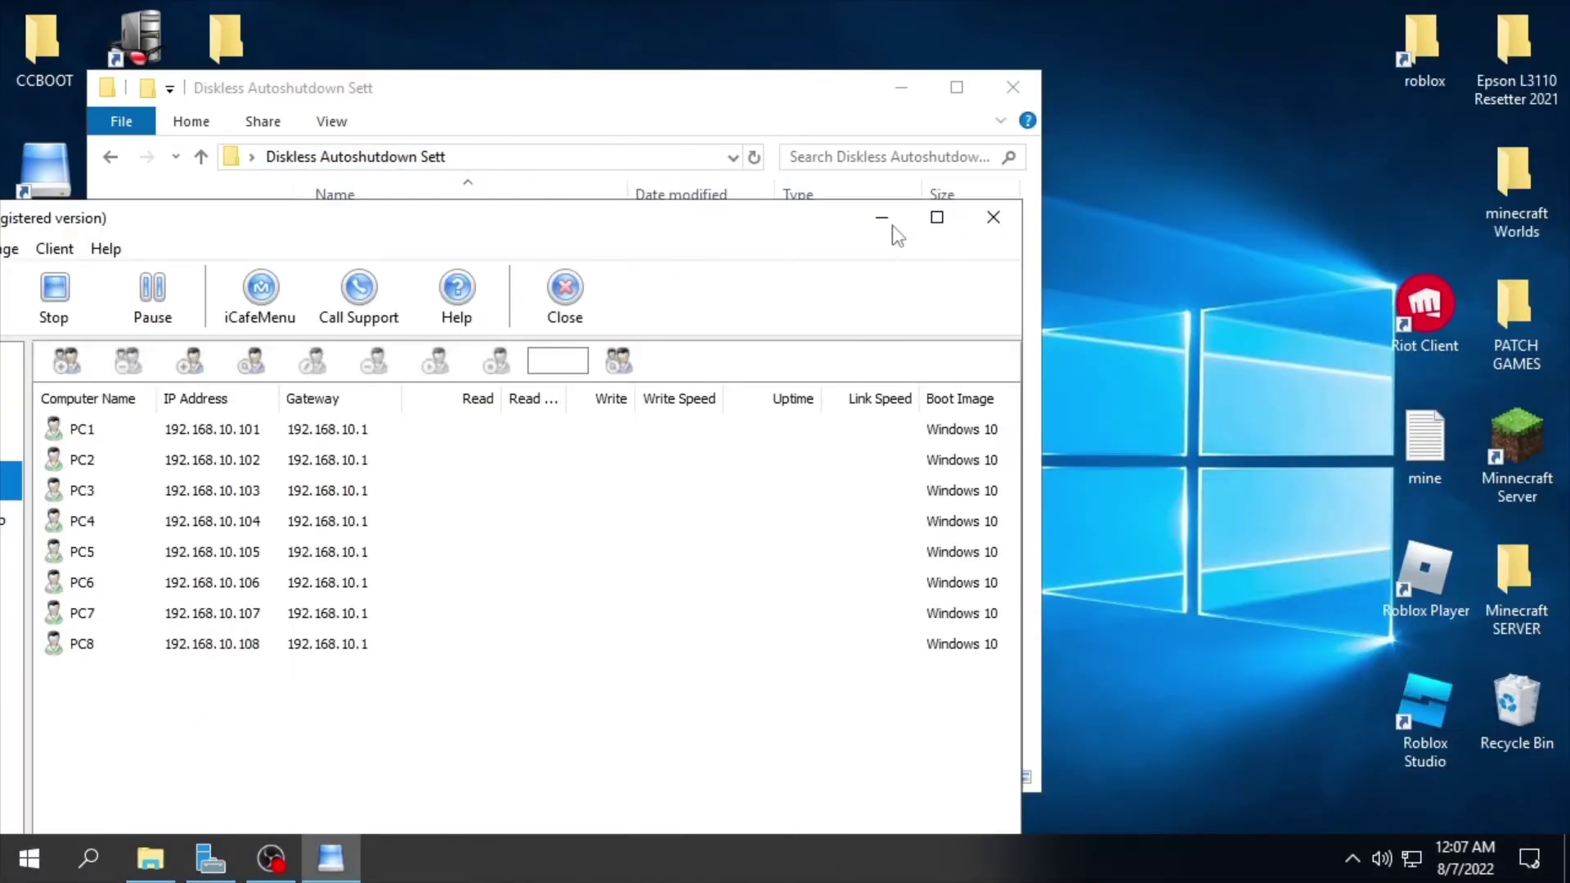
pyautogui.click(993, 217)
# Open the Diskless Autoshutdown Sett folder's Properties and start sharing it from the Sharing tab
pyautogui.click(1012, 88)
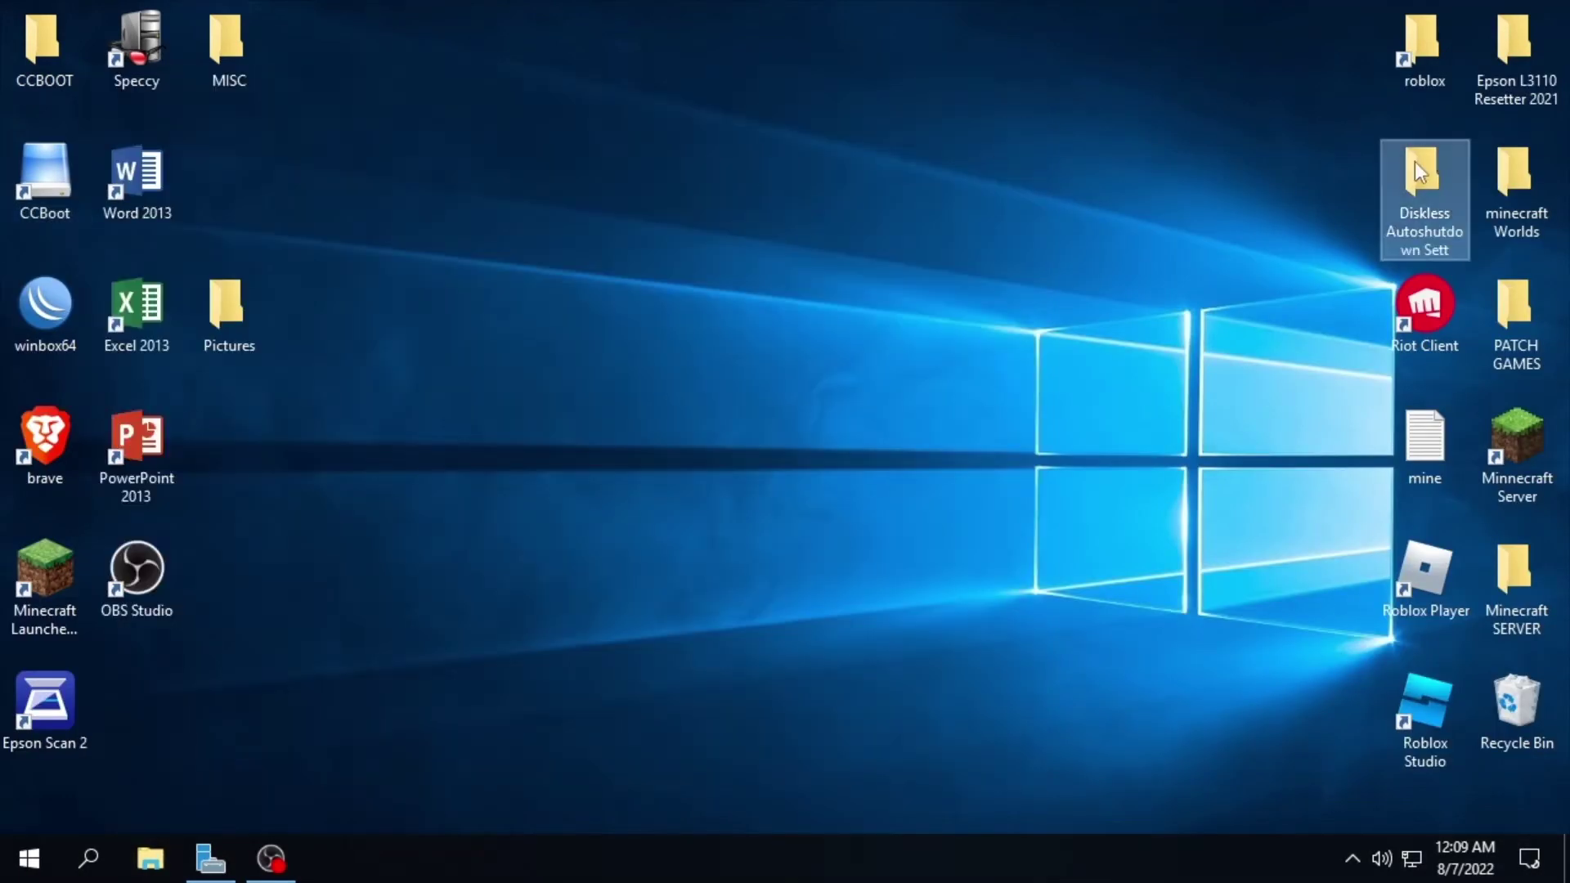
pyautogui.rightClick(1415, 160)
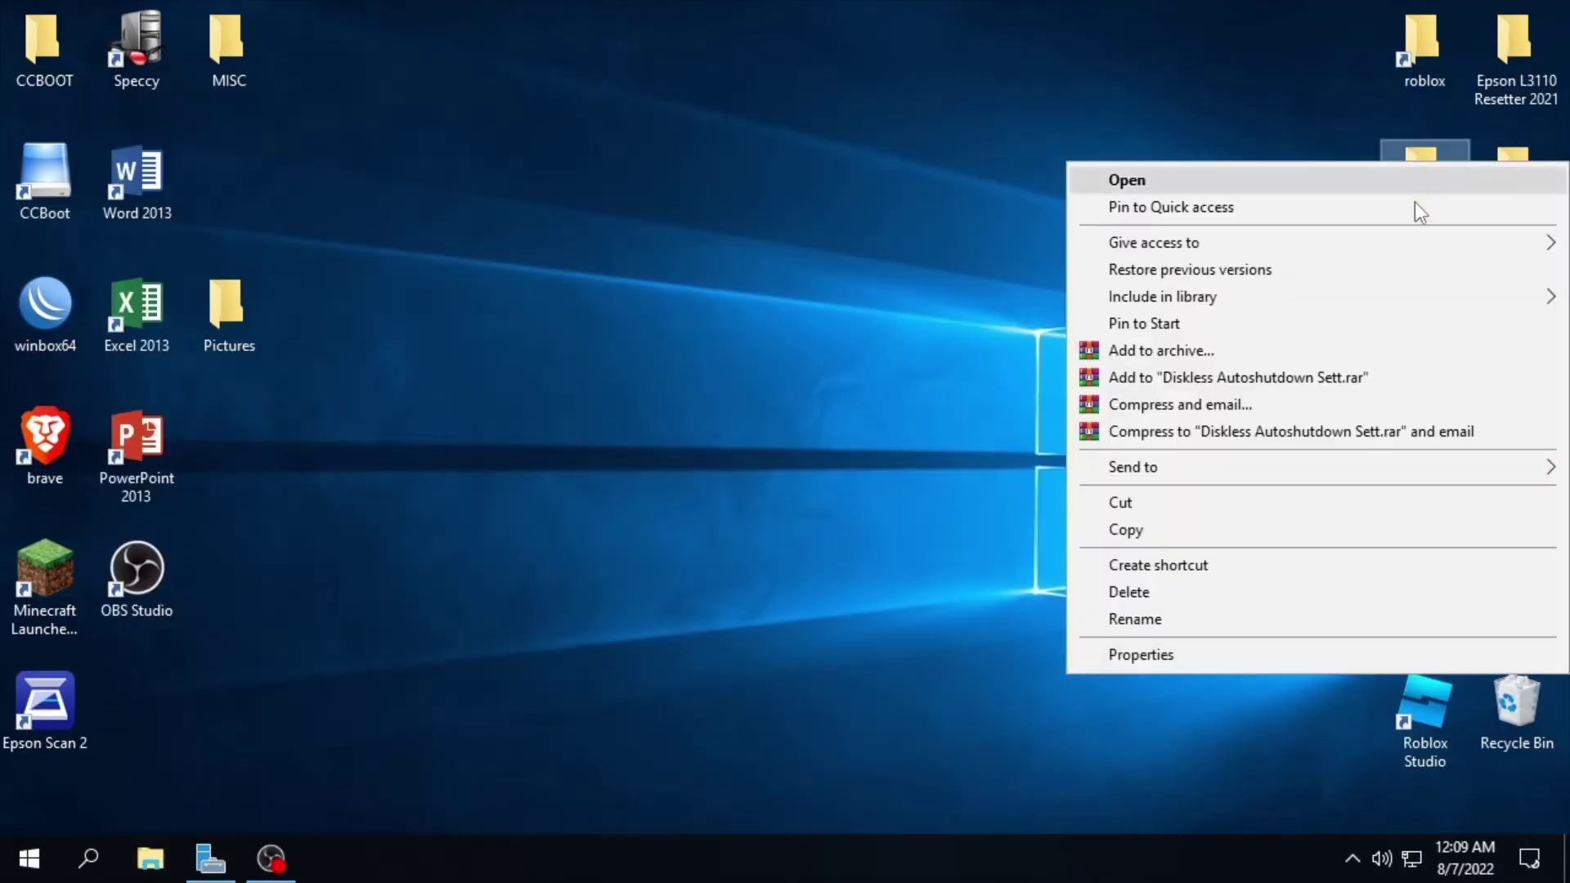
pyautogui.click(1179, 649)
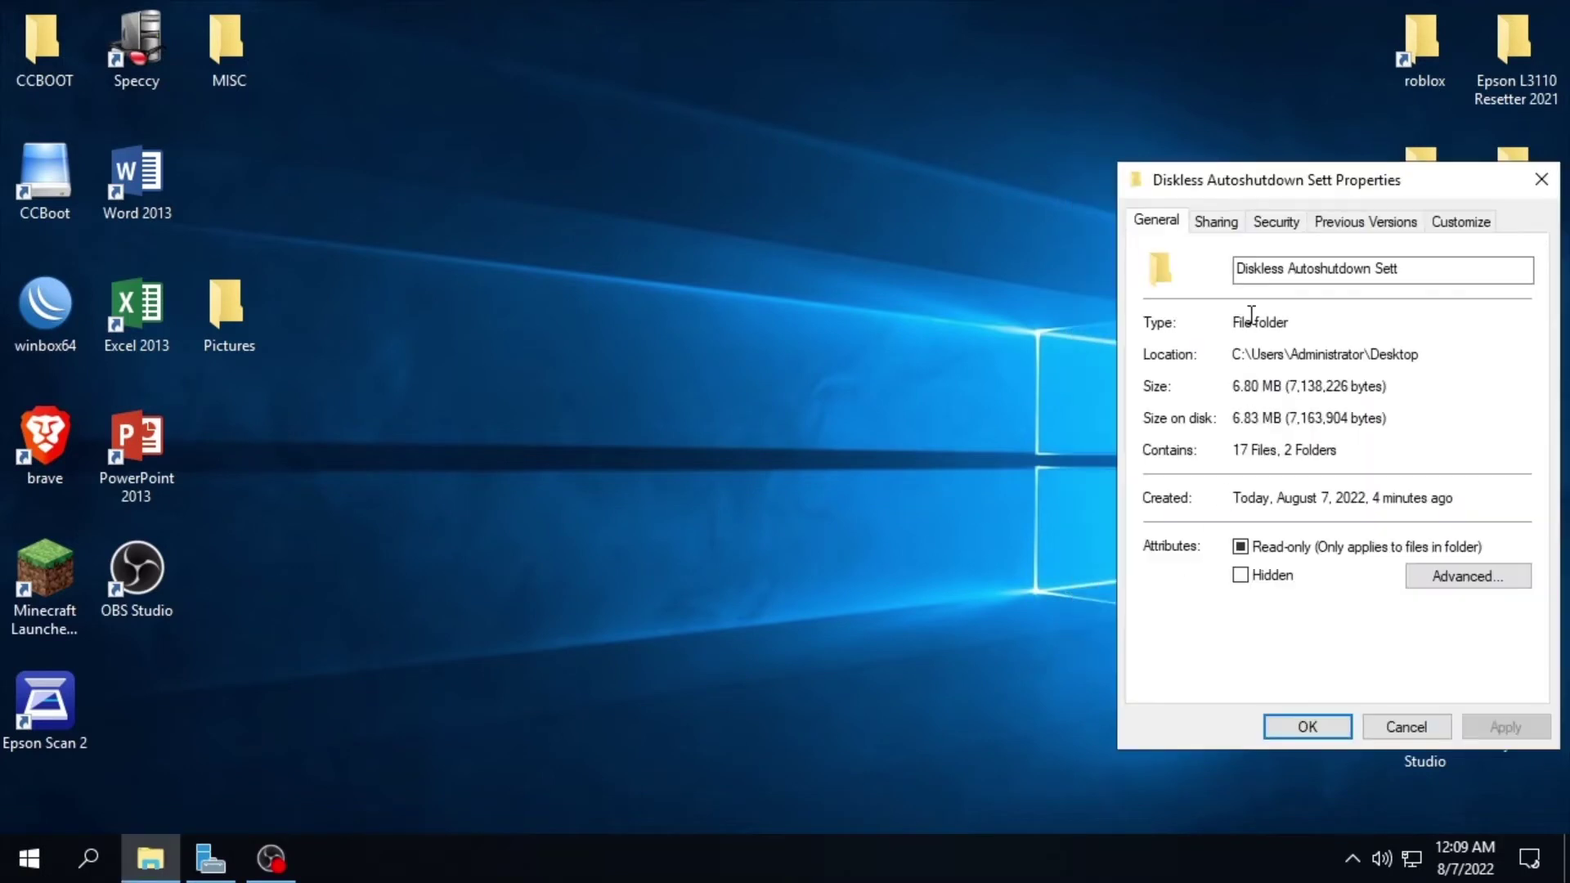
pyautogui.click(1216, 222)
pyautogui.click(1223, 386)
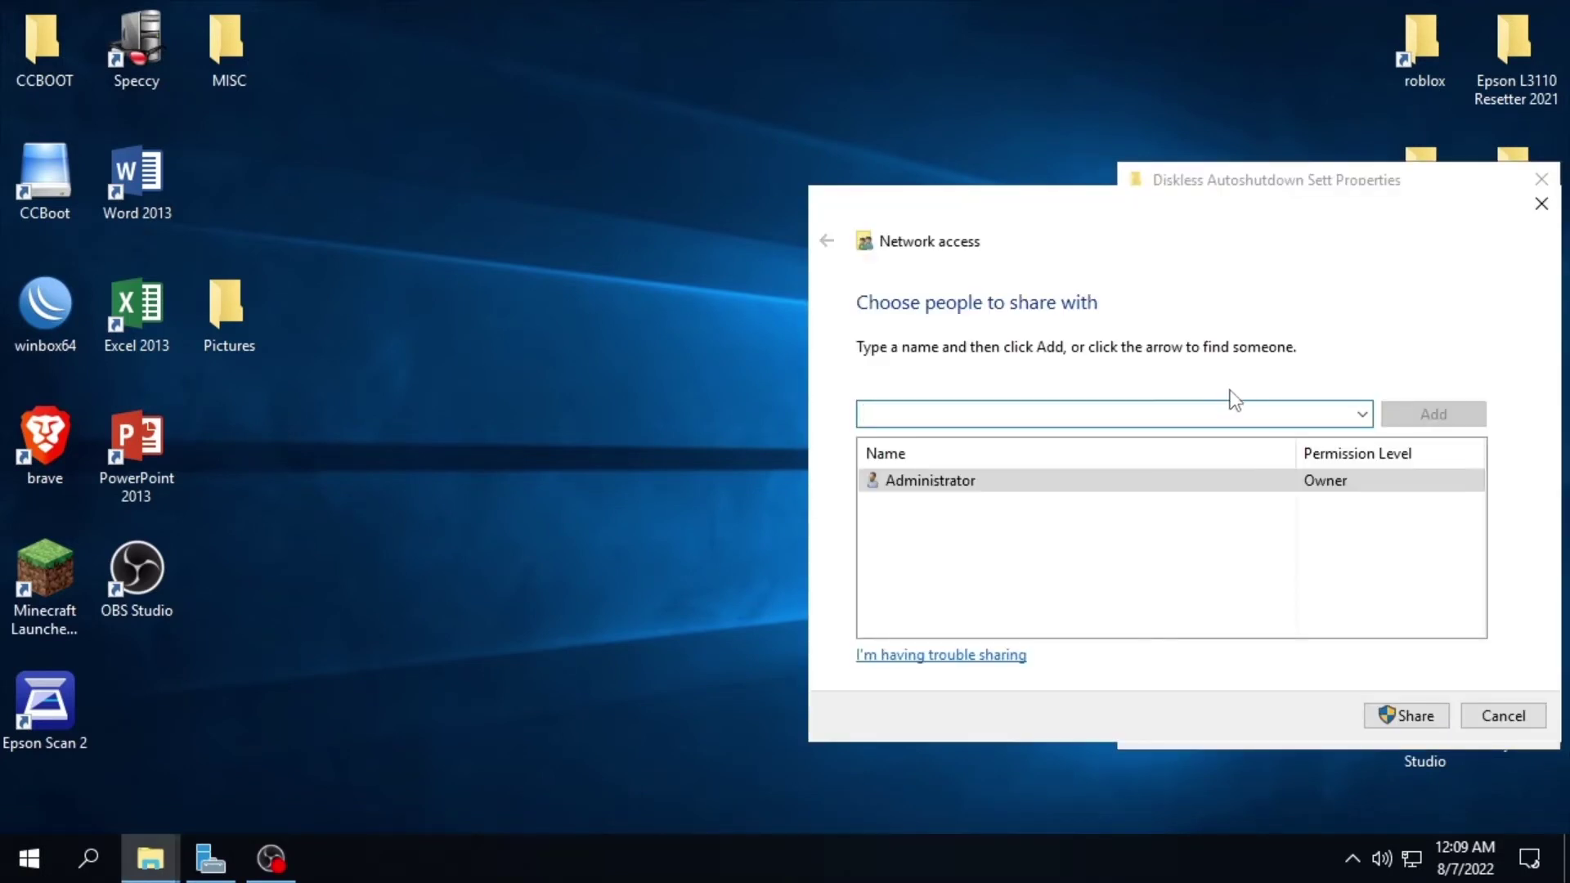
# Add Everyone with Read/Write permission and confirm the network share
pyautogui.click(1363, 415)
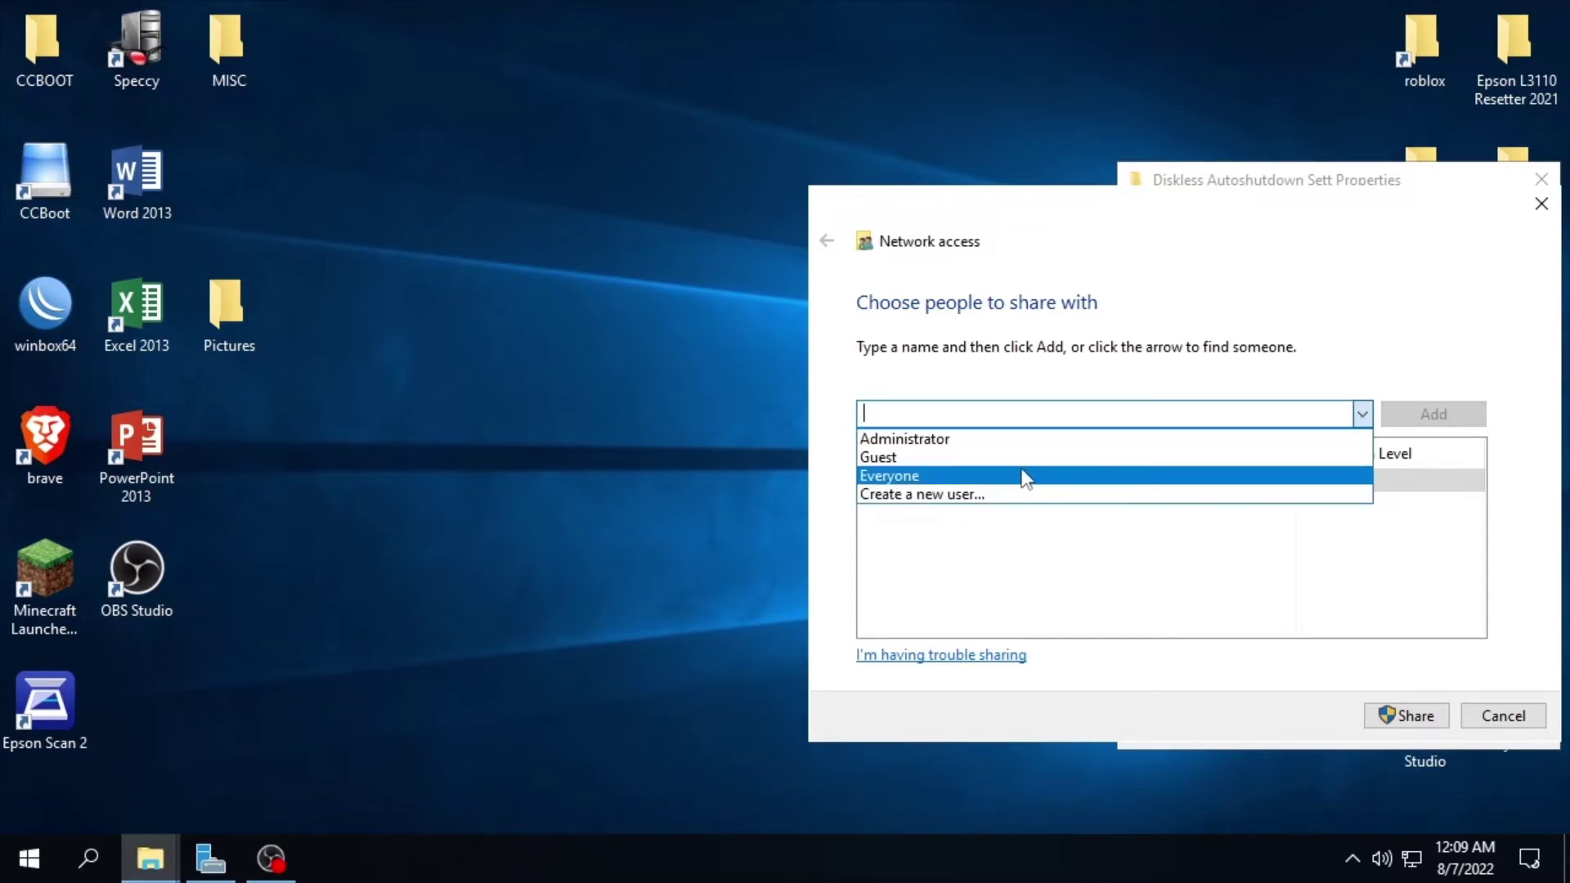
pyautogui.click(888, 475)
pyautogui.click(1444, 406)
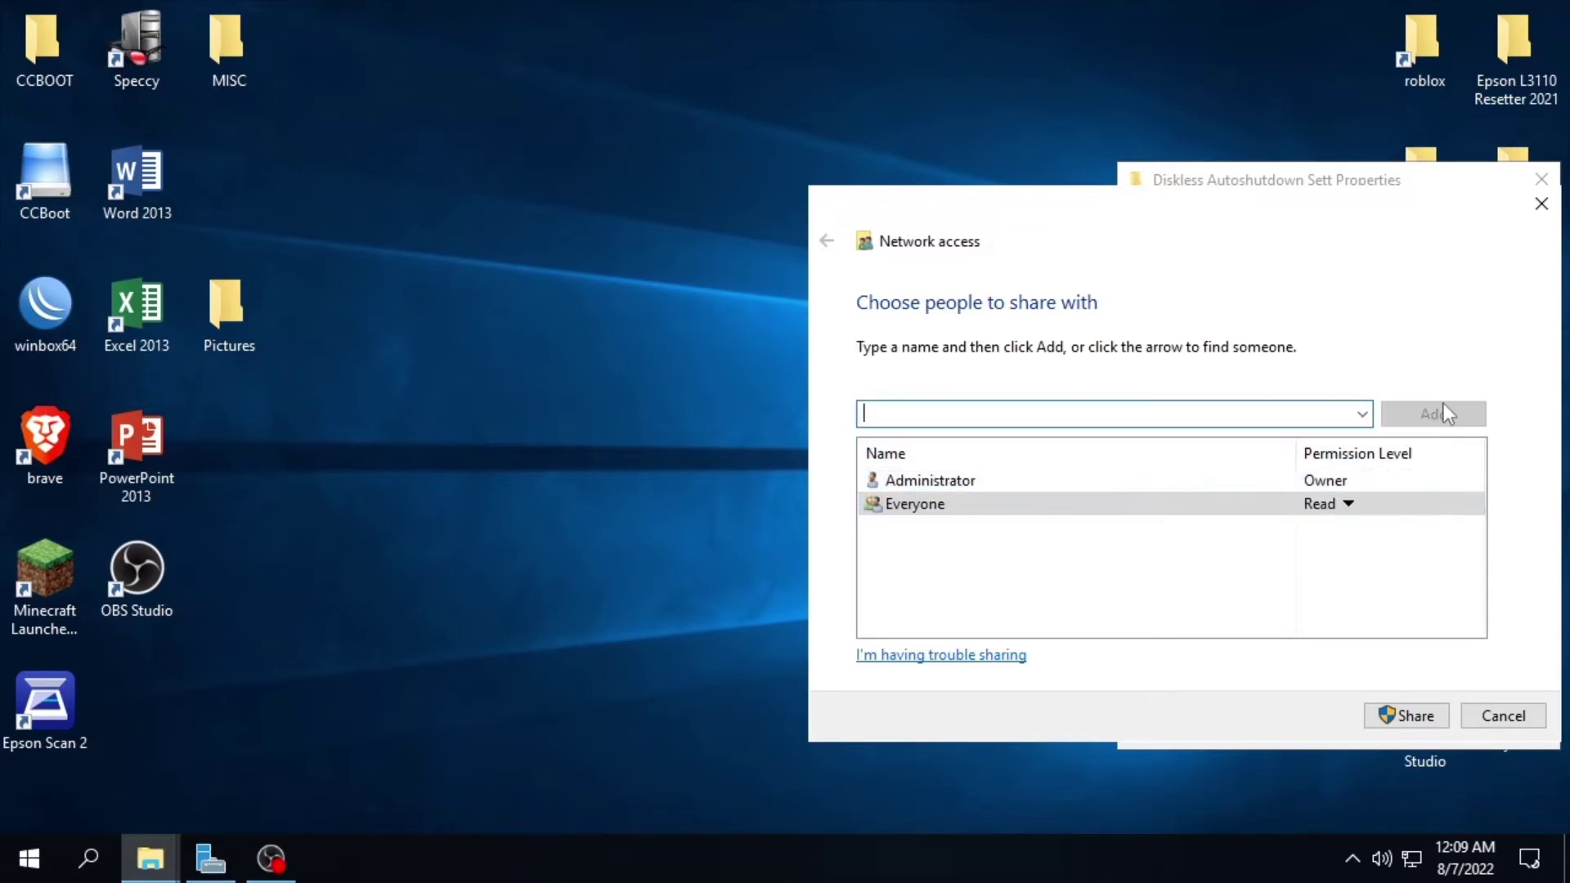
pyautogui.click(1347, 505)
pyautogui.click(1405, 537)
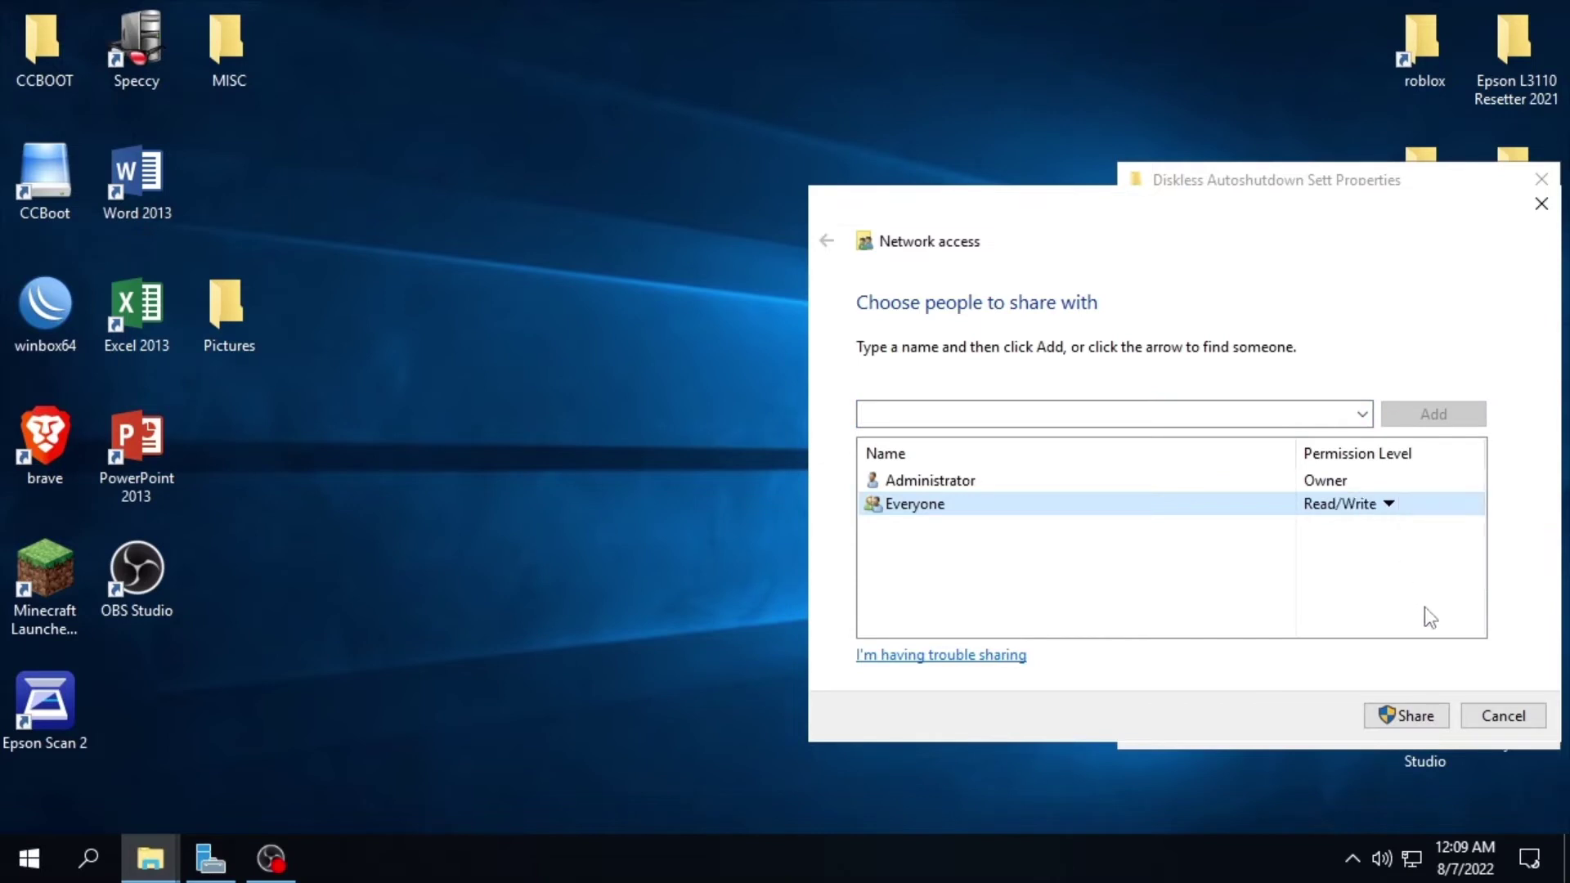
pyautogui.click(1427, 716)
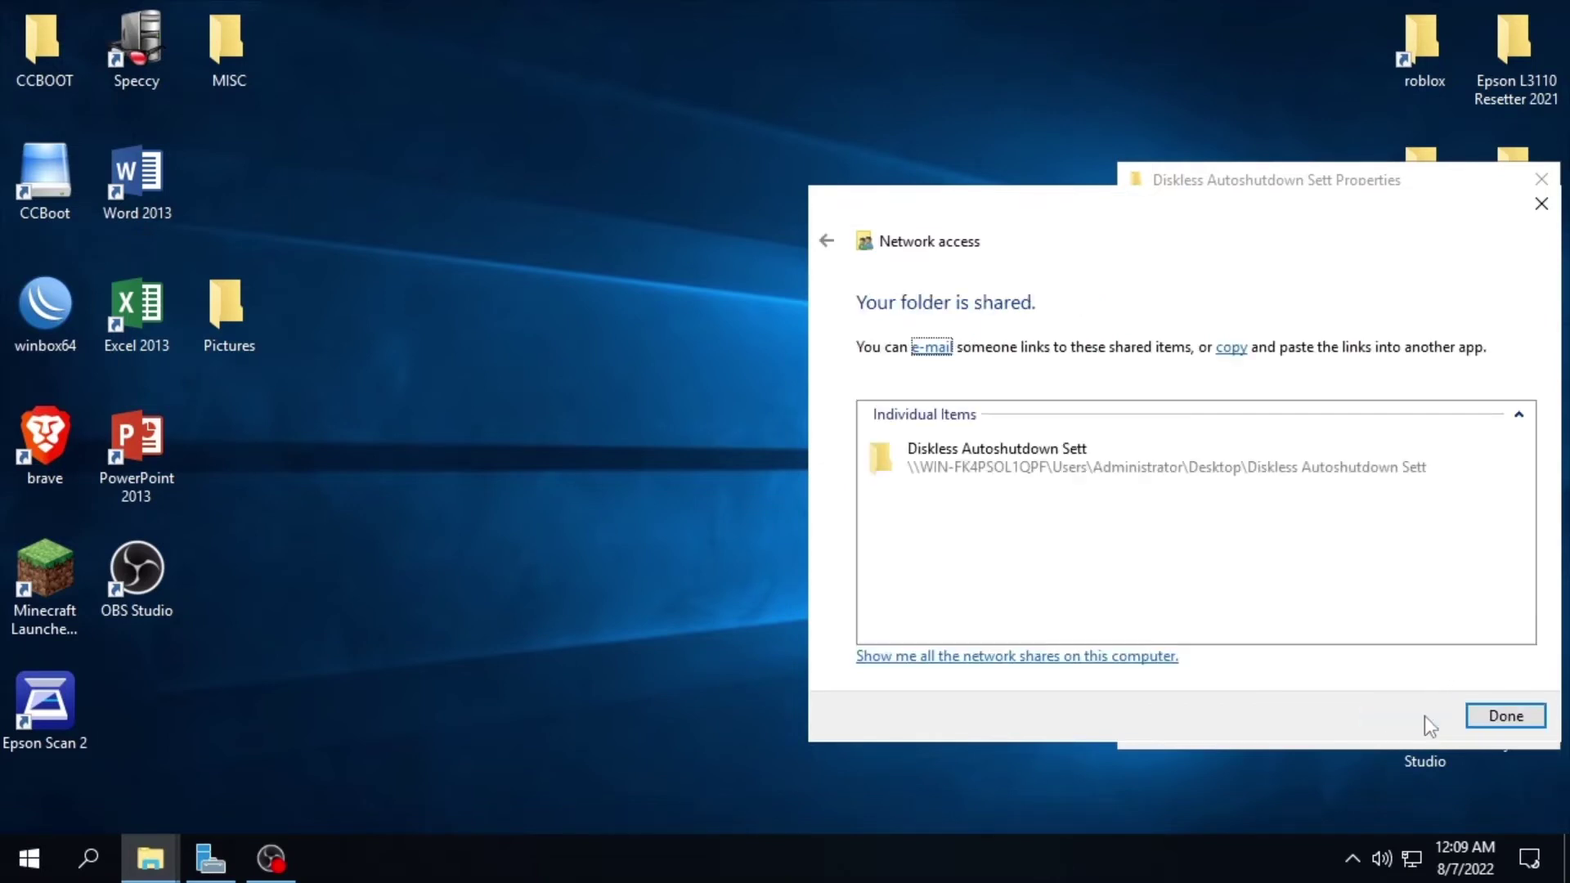
pyautogui.click(1484, 717)
# Tick Share this folder in Advanced Sharing, allow Everyone Full Control, apply, and close Properties
pyautogui.click(1290, 515)
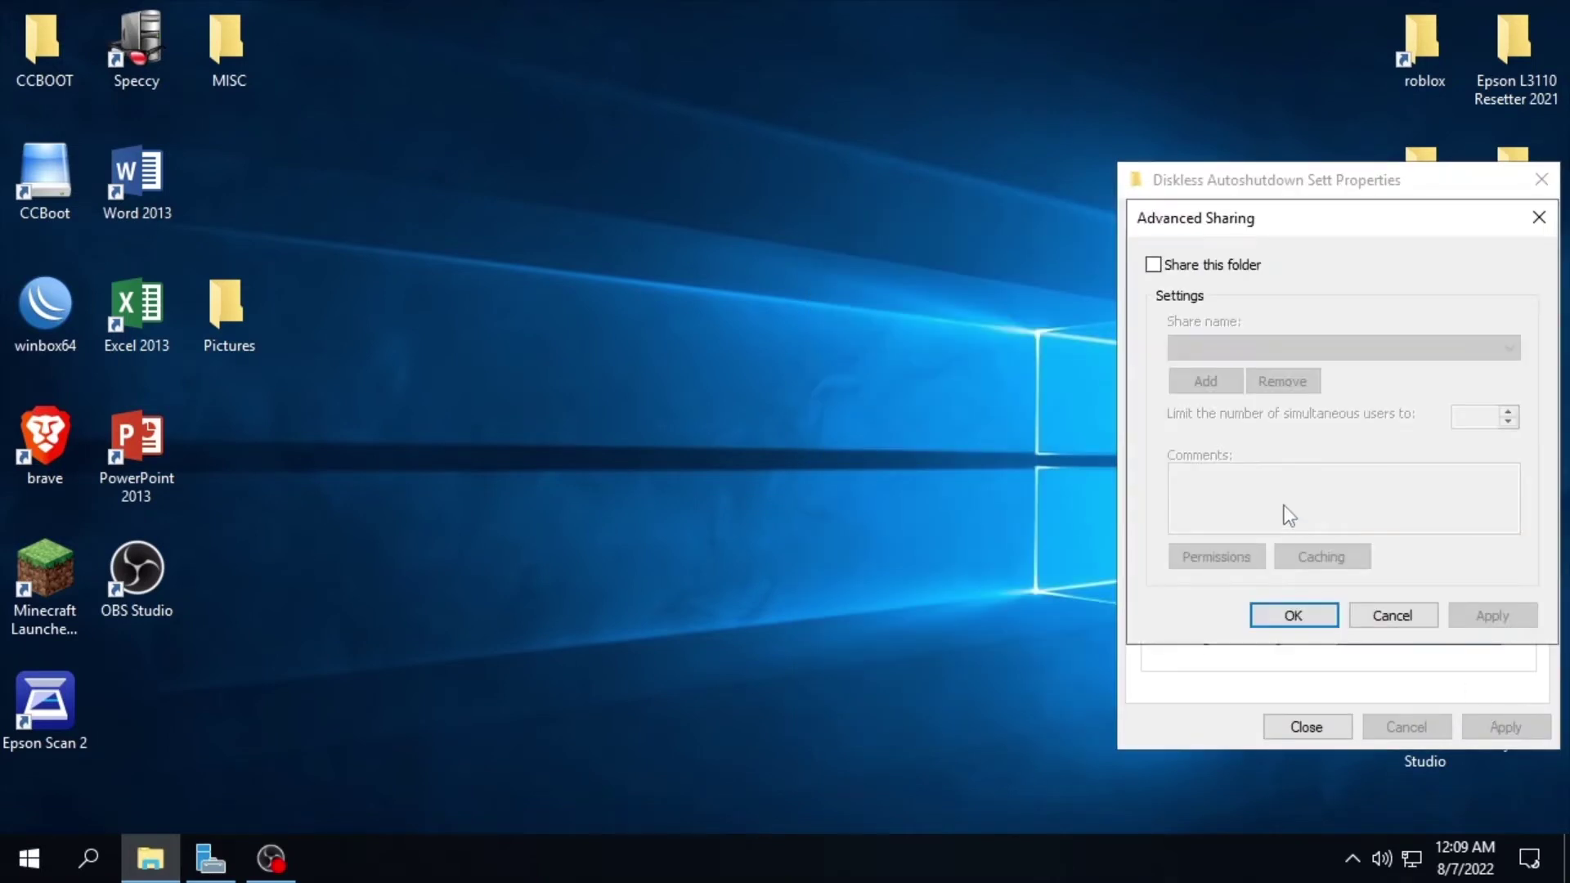
pyautogui.click(1211, 268)
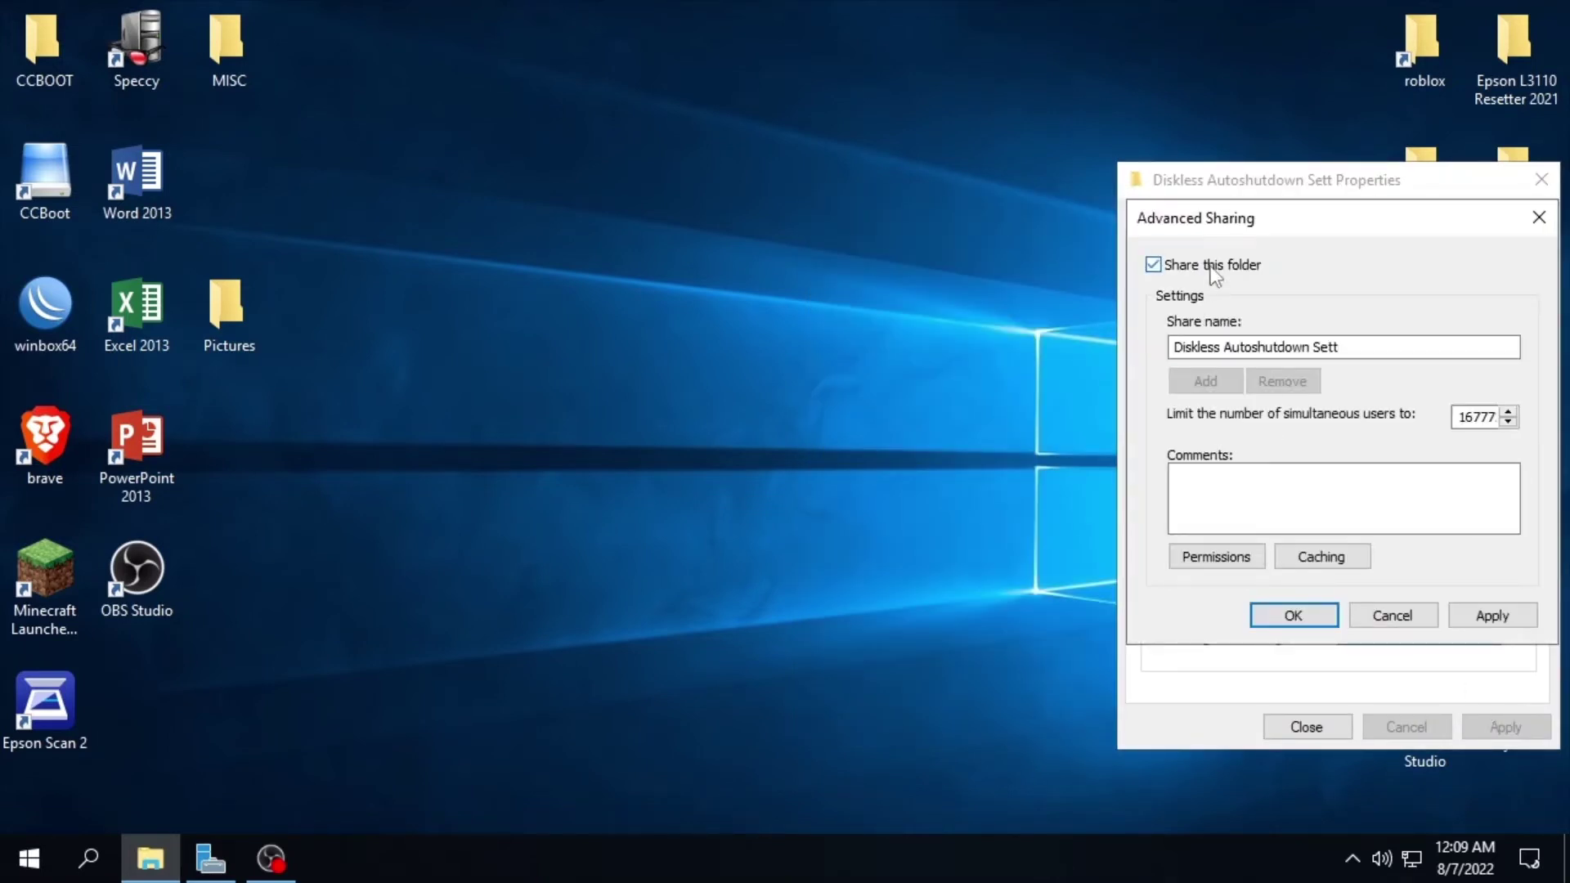
pyautogui.click(1228, 561)
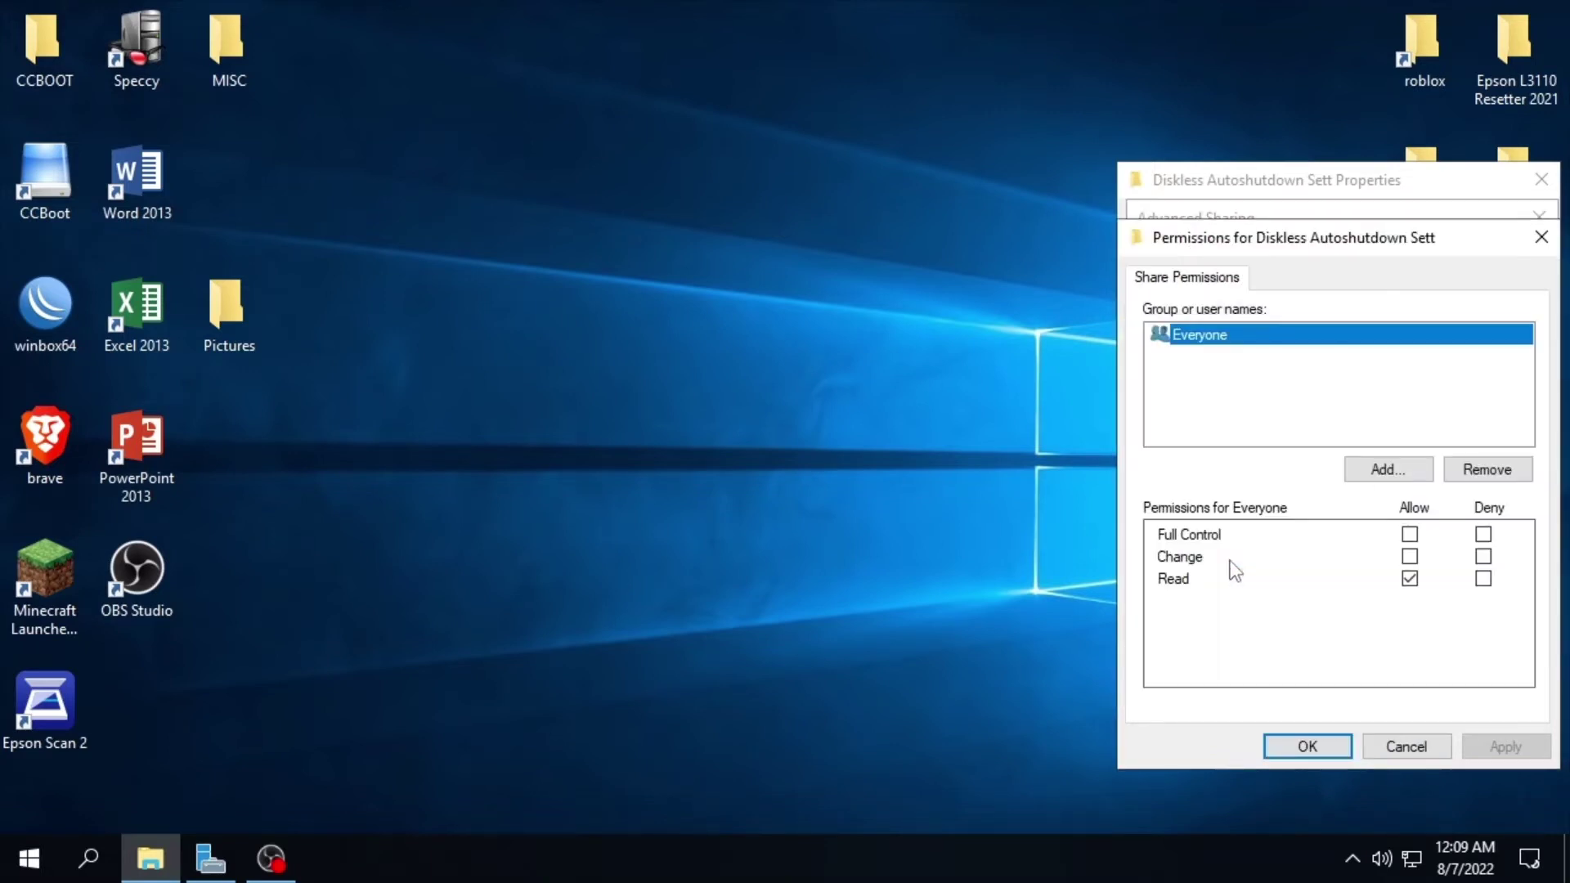
pyautogui.click(1410, 536)
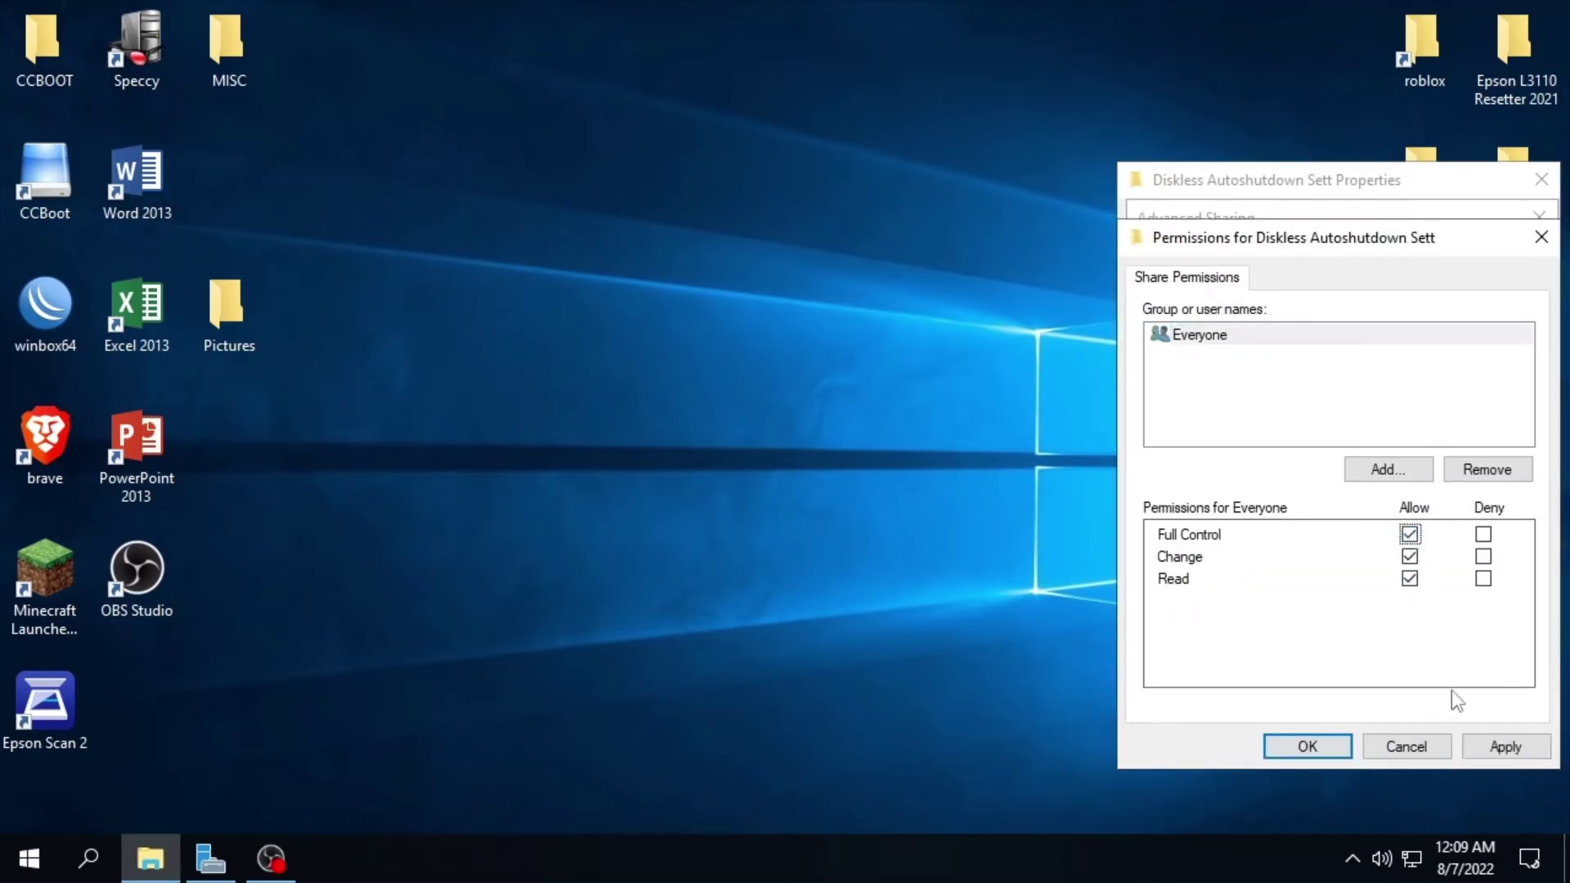
pyautogui.click(1511, 748)
pyautogui.click(1317, 743)
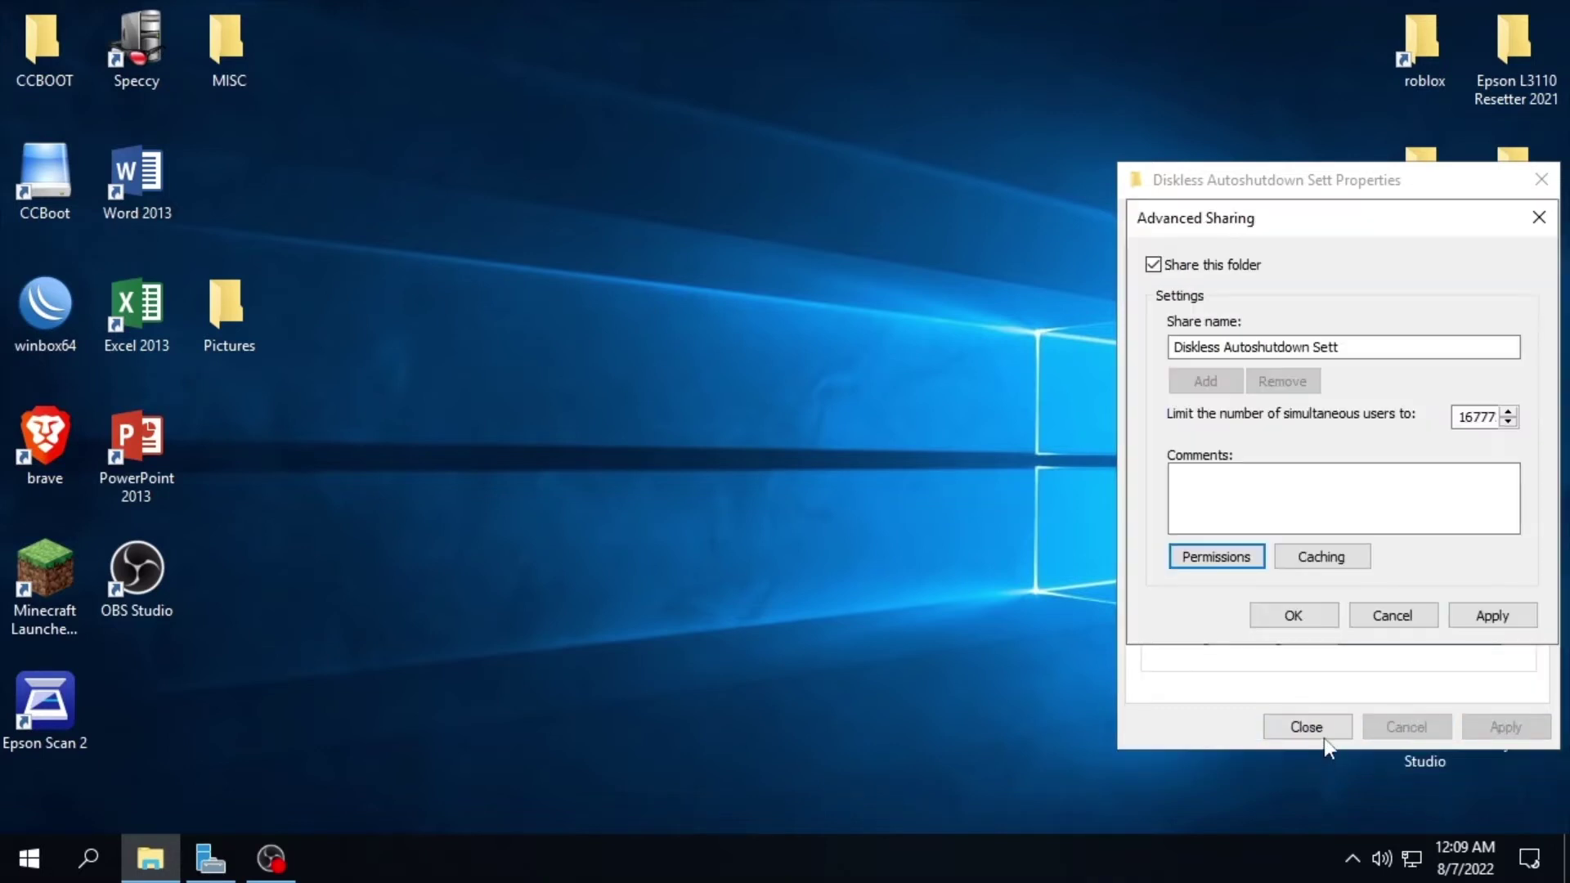
pyautogui.click(1473, 615)
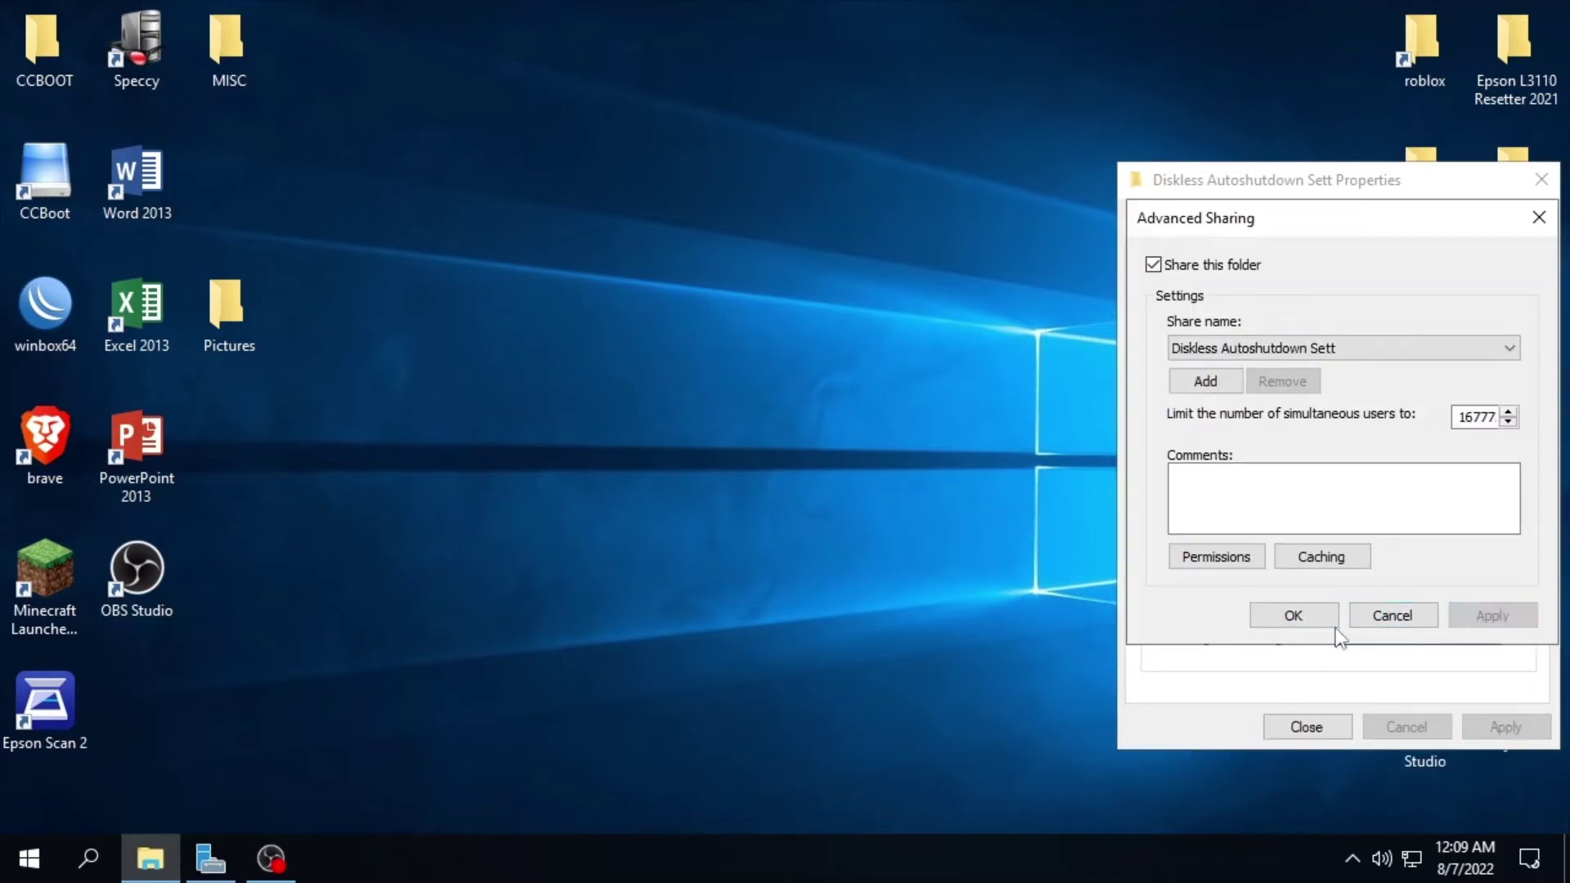
pyautogui.click(1329, 623)
pyautogui.click(1317, 728)
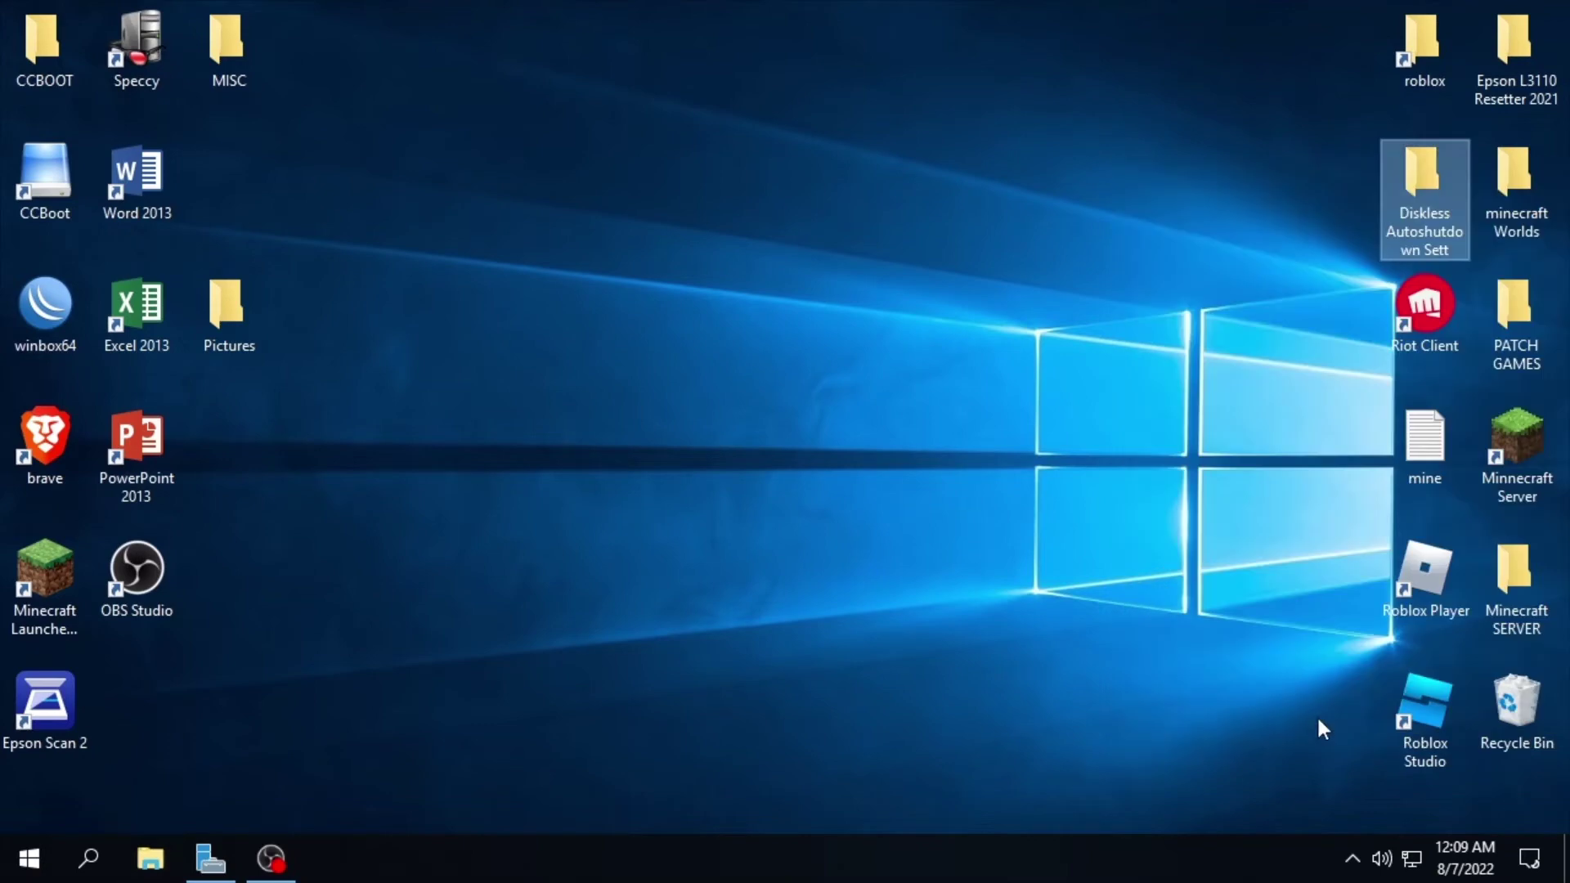
# Open the Diskless Autoshutdown Sett folder and launch CCBoot beside it, showing the client list
pyautogui.doubleClick(1405, 193)
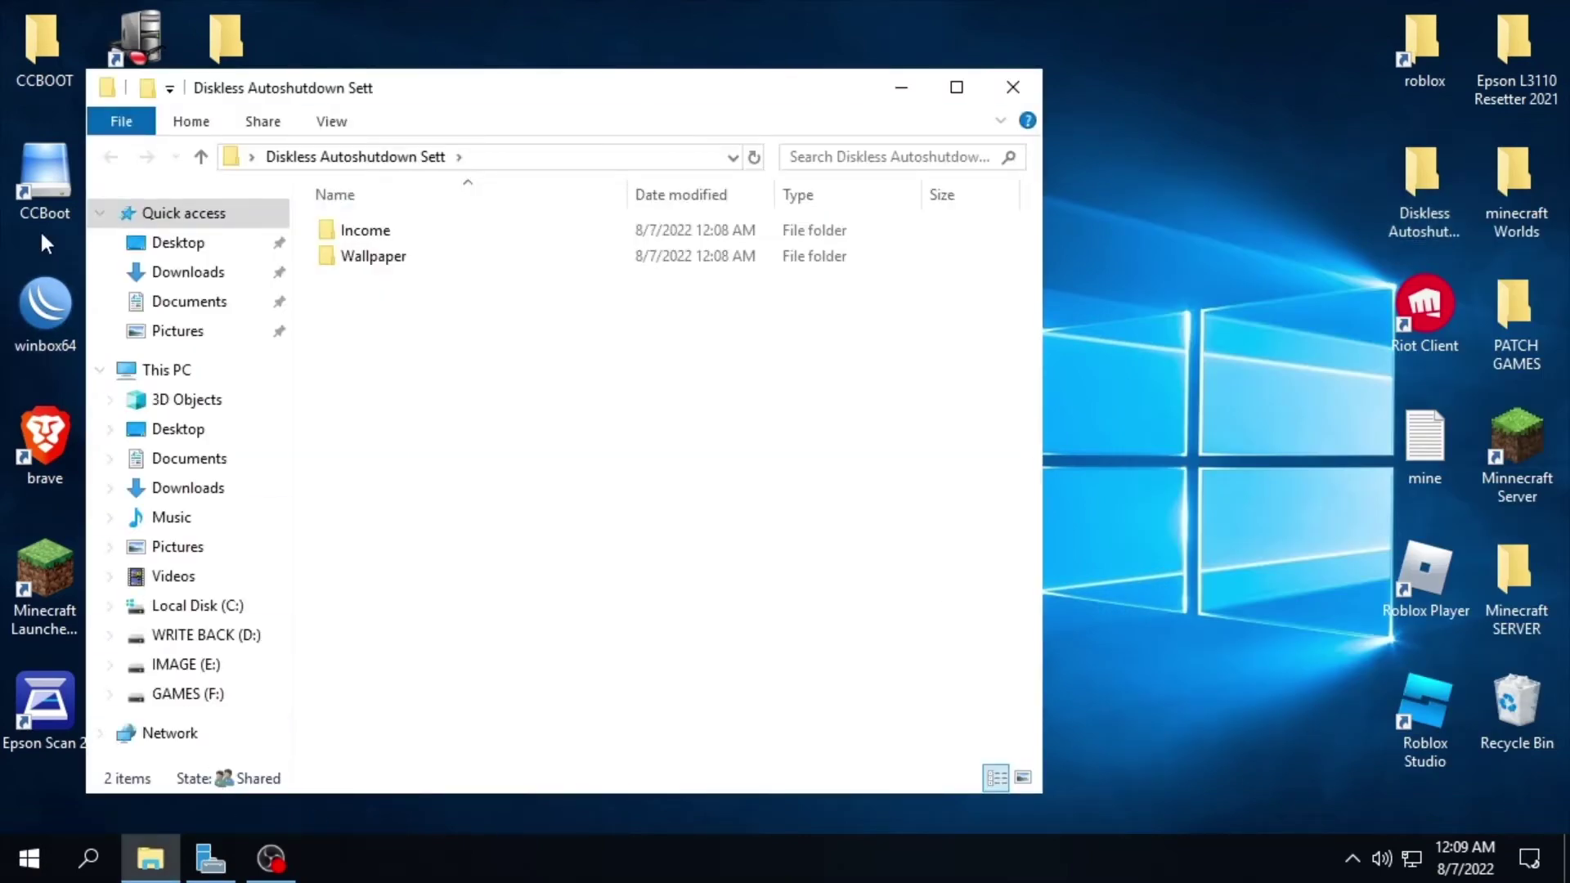
pyautogui.doubleClick(36, 205)
pyautogui.moveTo(434, 21); pyautogui.dragTo(901, 83)
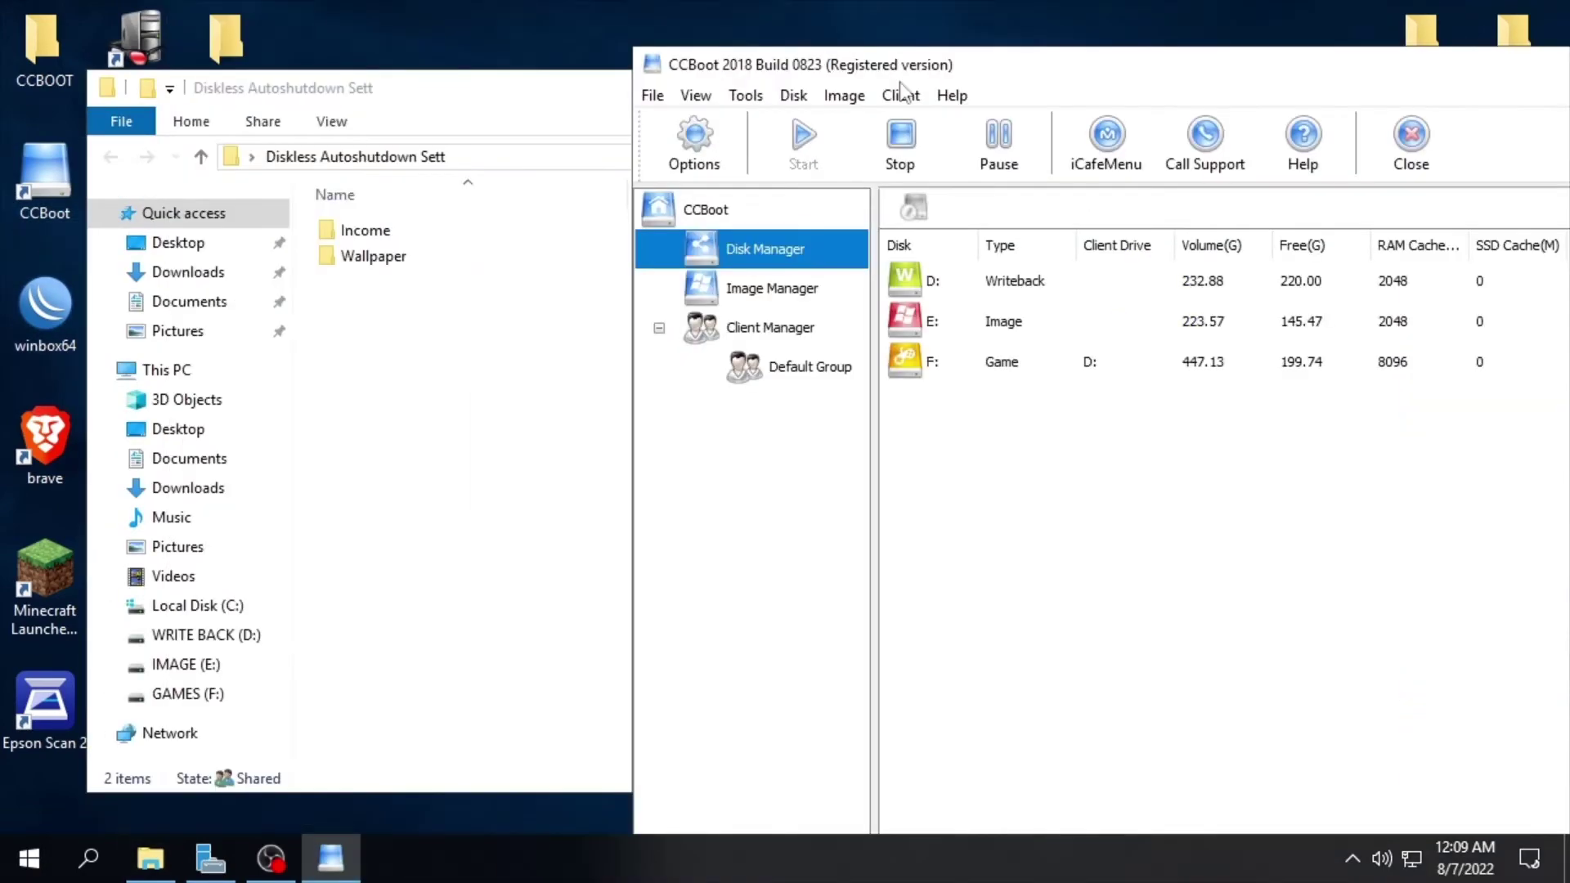
pyautogui.click(801, 326)
pyautogui.doubleClick(365, 232)
pyautogui.hotkey('ctrl', 'a')
pyautogui.click(1398, 739)
pyautogui.hotkey('ctrl', 'a')
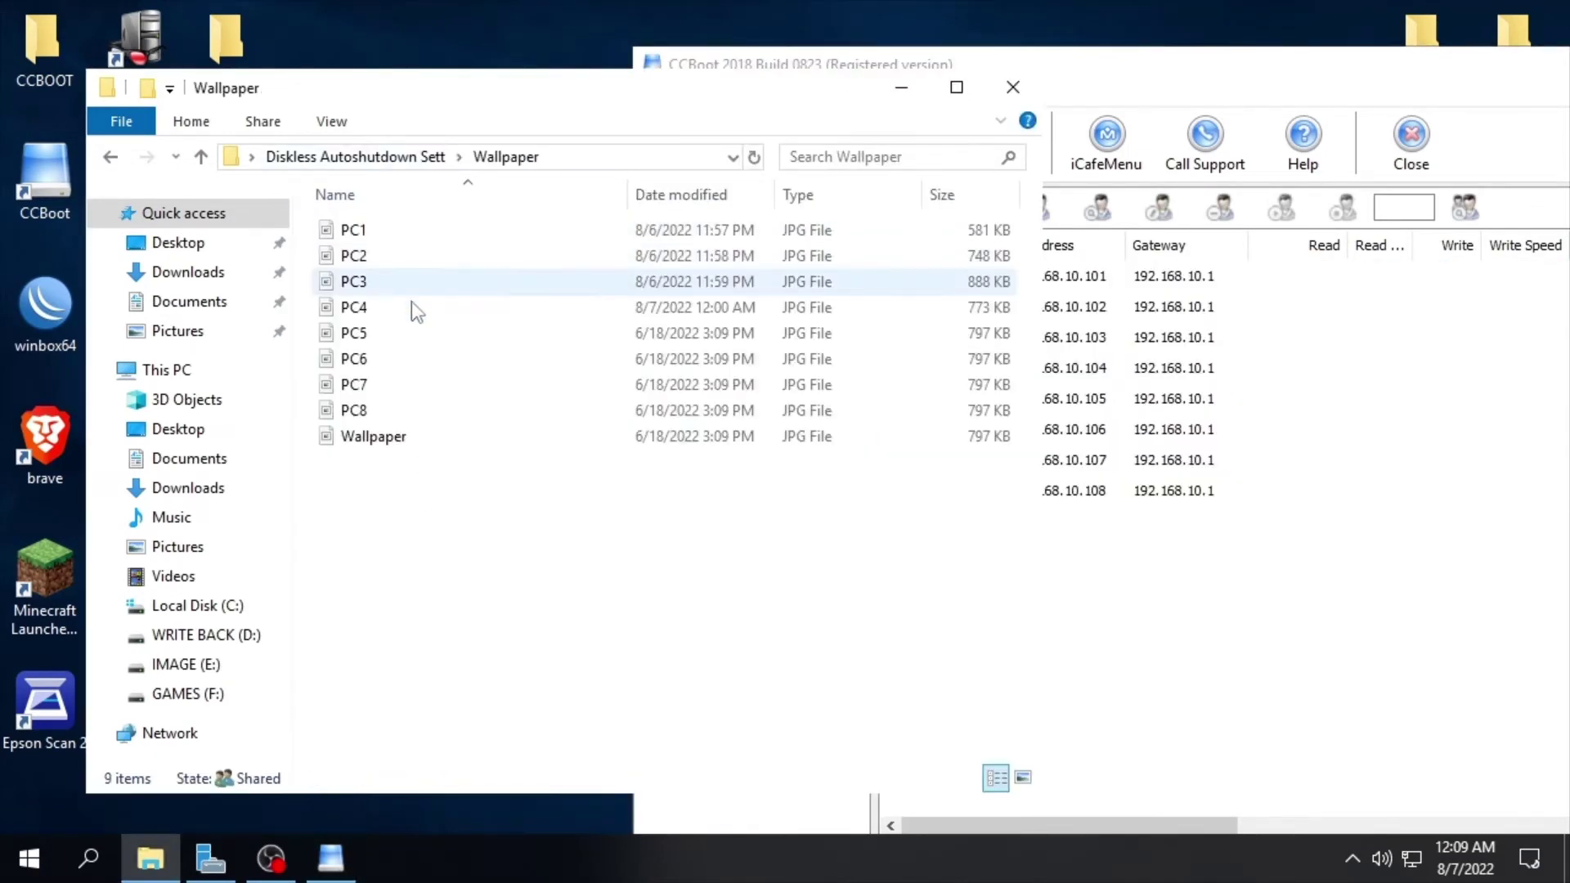
pyautogui.hotkey('ctrl', 'a')
pyautogui.hotkey('alt', 'Tab')
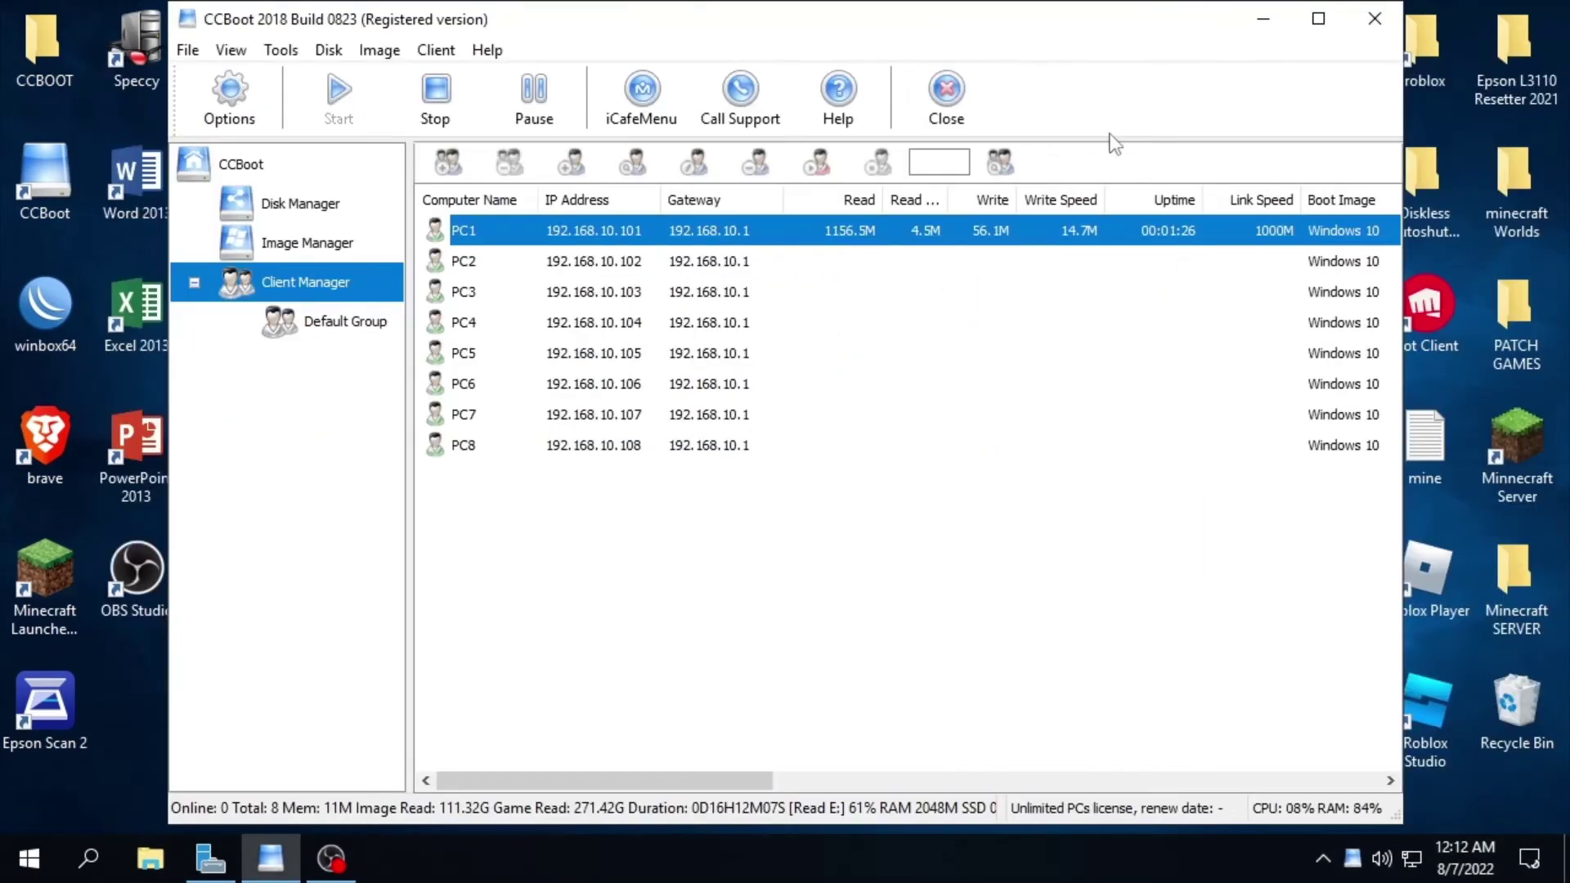
# Restart CCBoot, show Client Manager's PC1–PC8 list and select PC1
pyautogui.click(1374, 18)
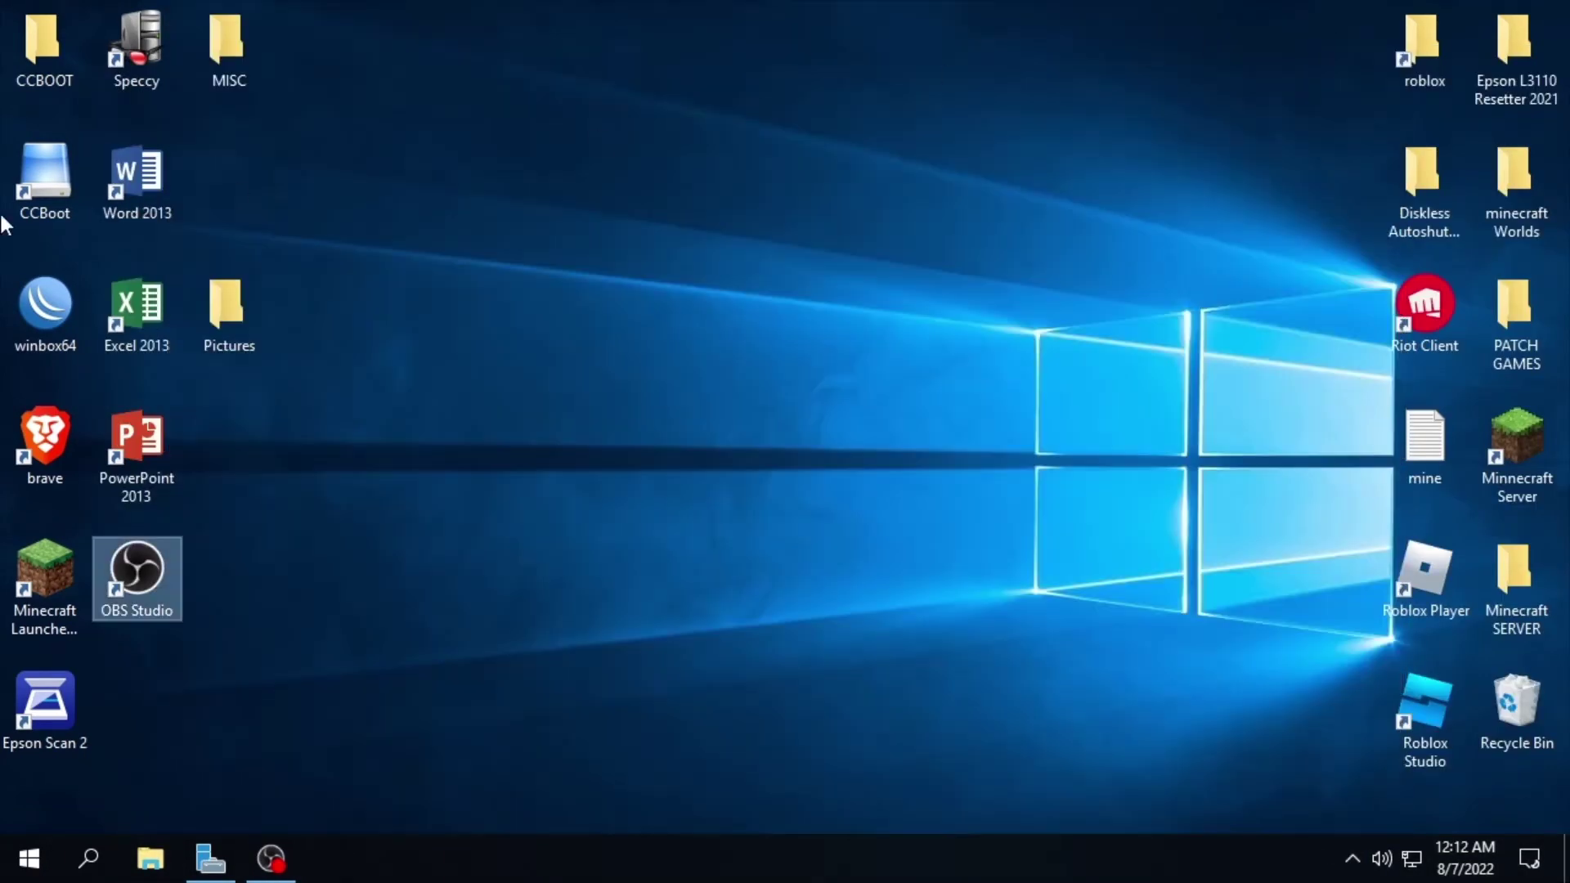
pyautogui.doubleClick(52, 173)
pyautogui.click(329, 285)
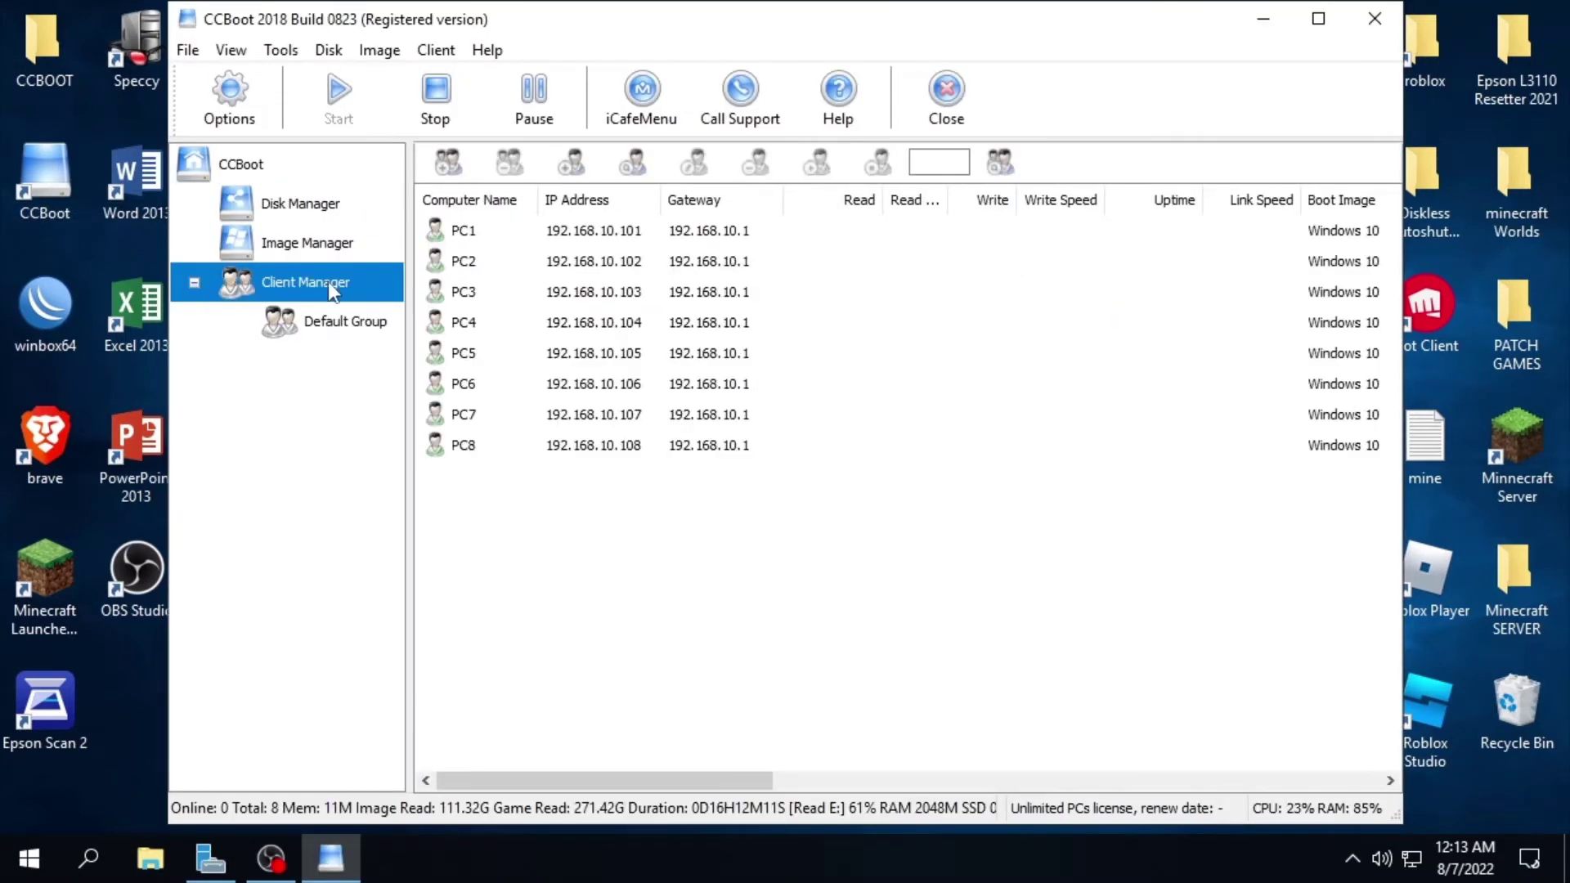
pyautogui.click(479, 229)
pyautogui.rightClick(480, 229)
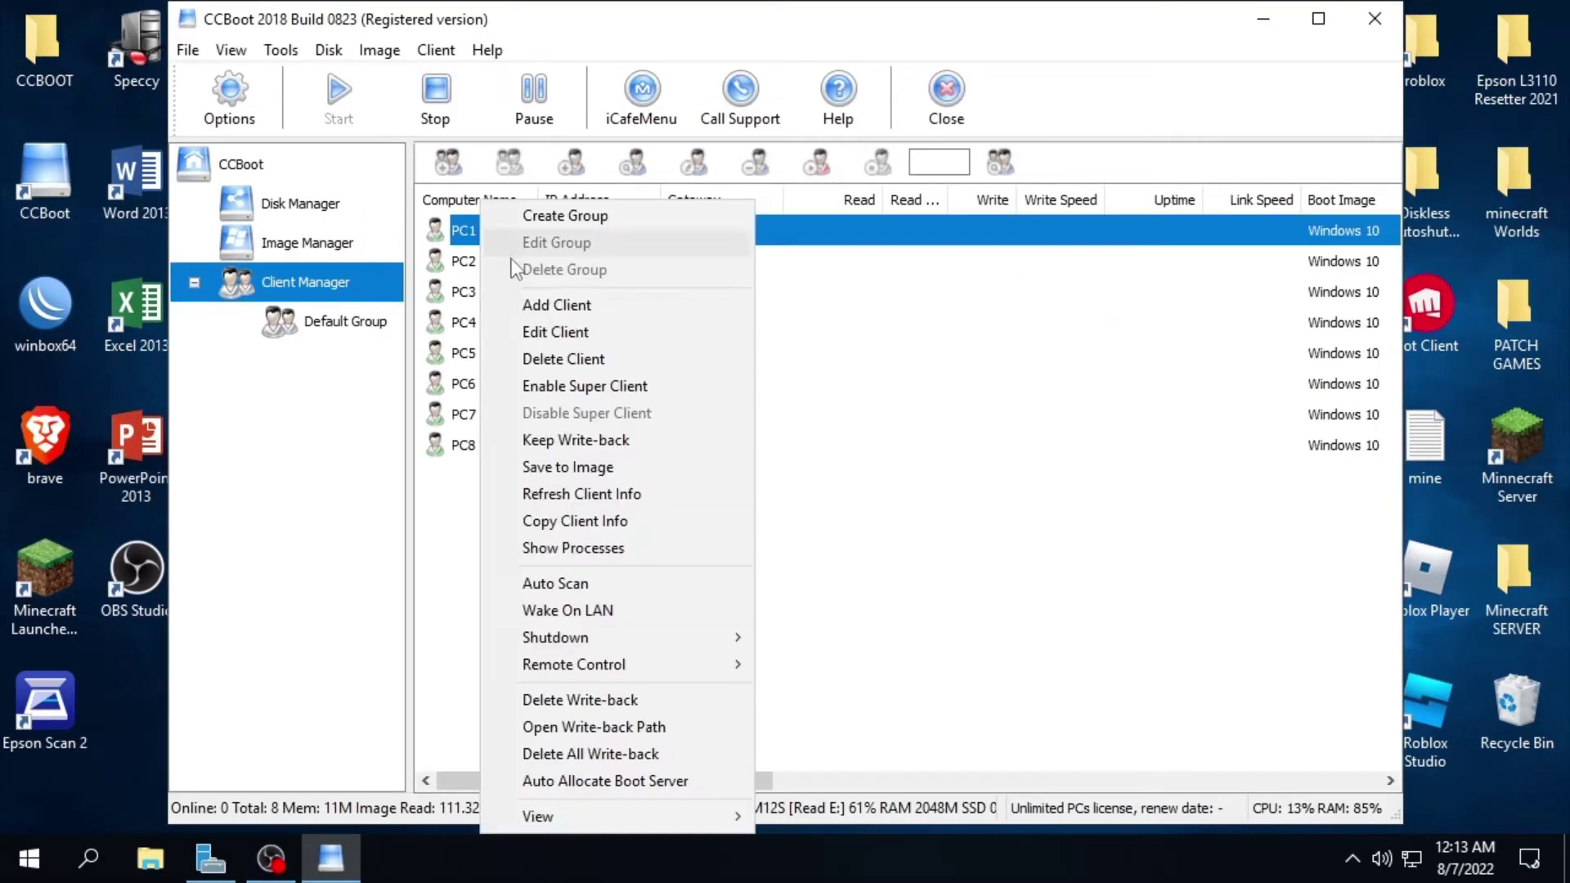
# Enable Super Client on PC1 with both the win10 lite and F: disks checked
pyautogui.click(579, 387)
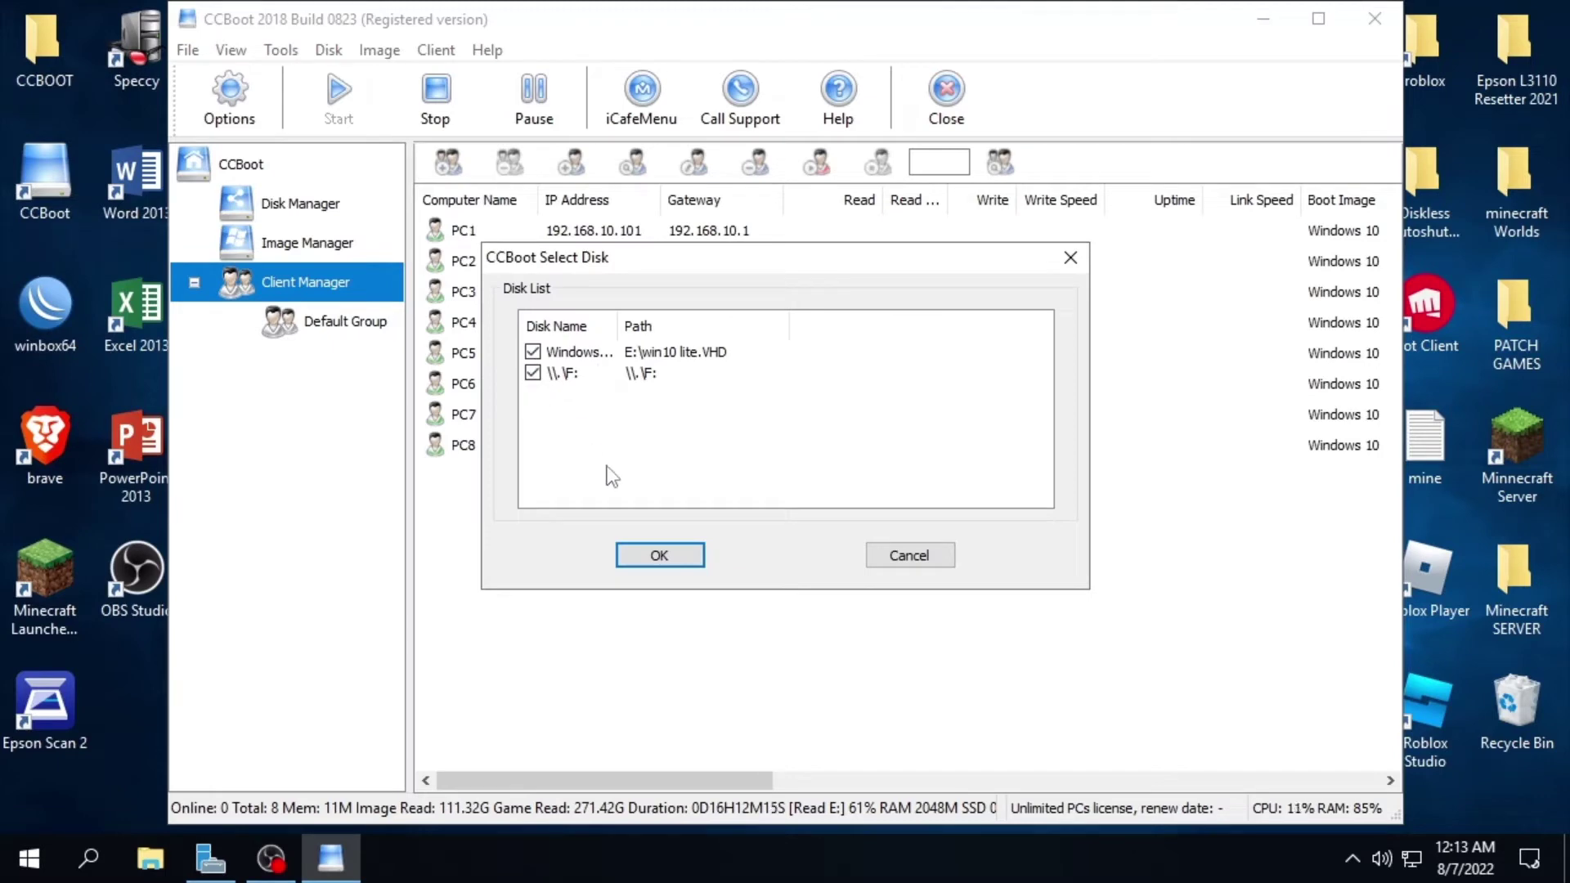
pyautogui.click(661, 556)
pyautogui.click(787, 481)
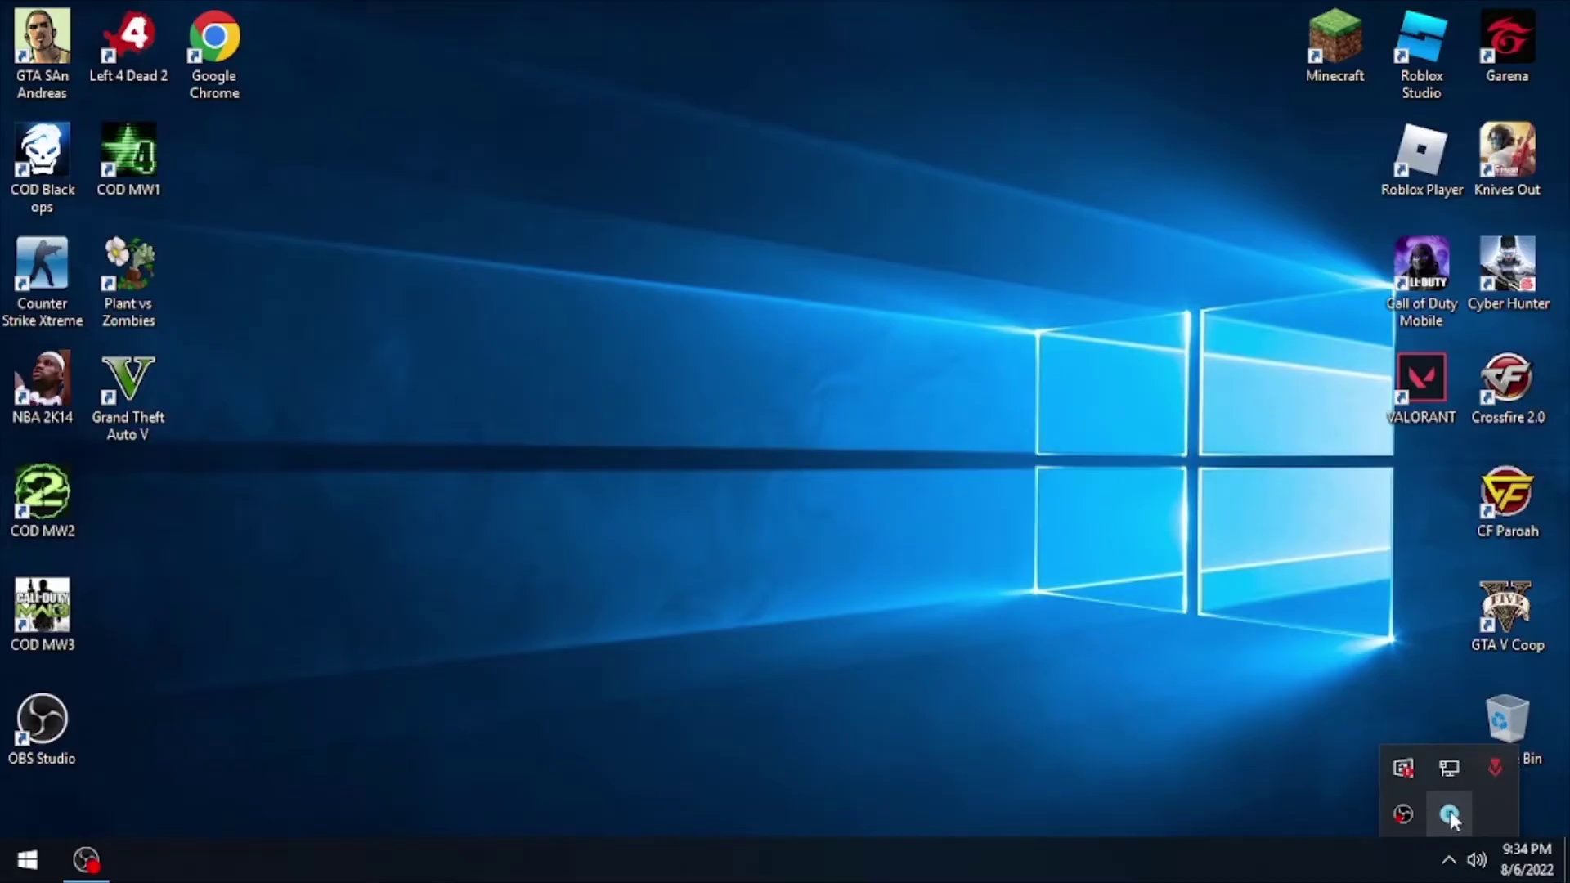
# Enter the admin password at the AS Setting Security prompt to unlock Portable AutoShutdown
pyautogui.click(1454, 816)
pyautogui.write('****')
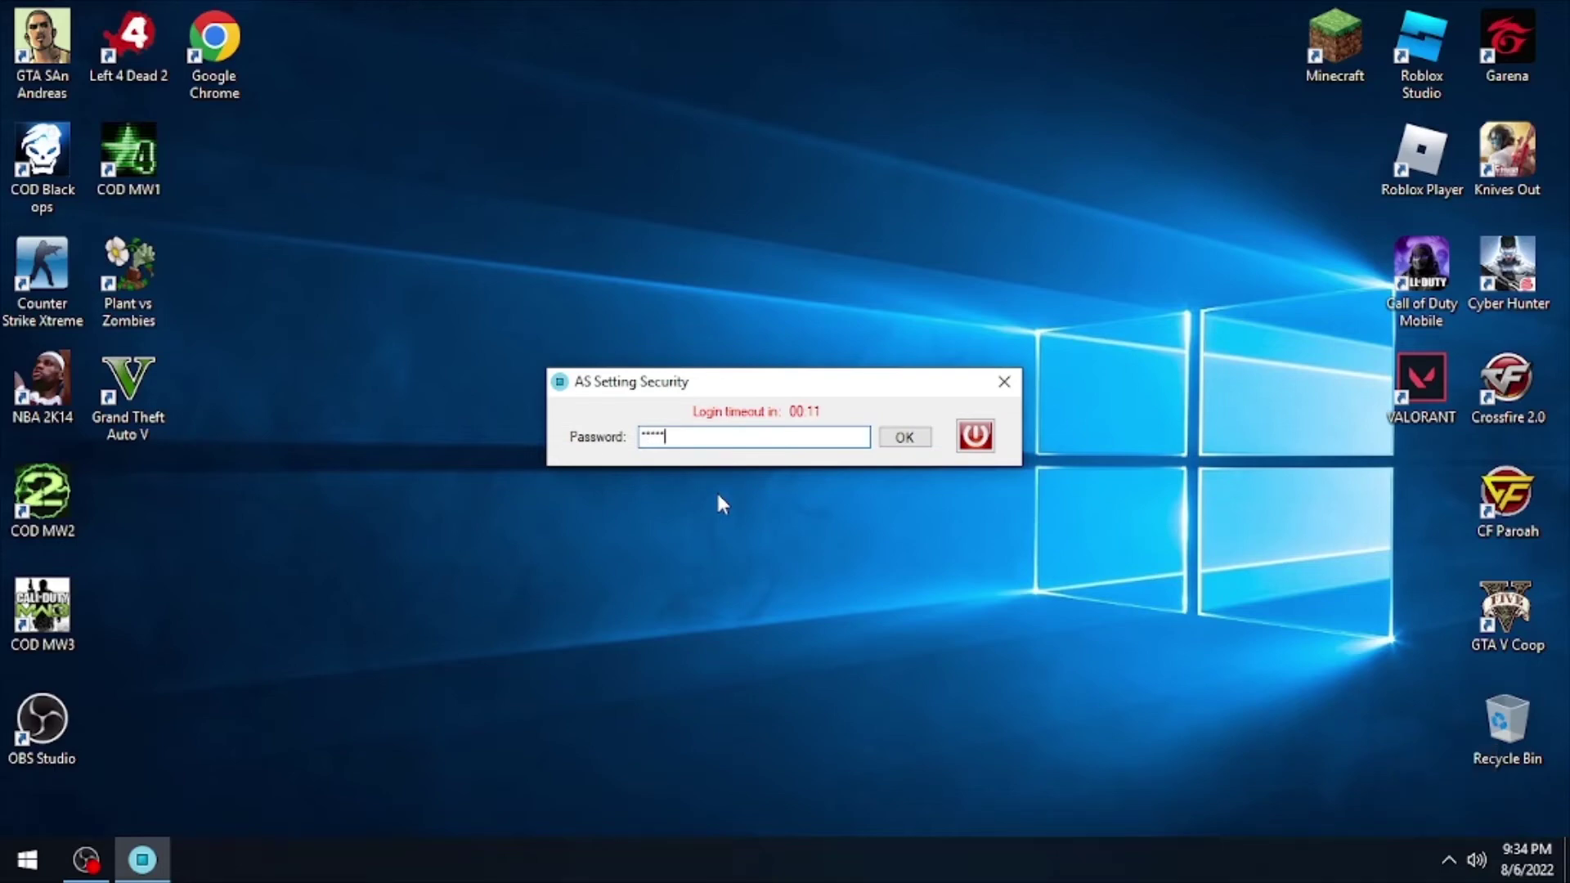
pyautogui.press('Return')
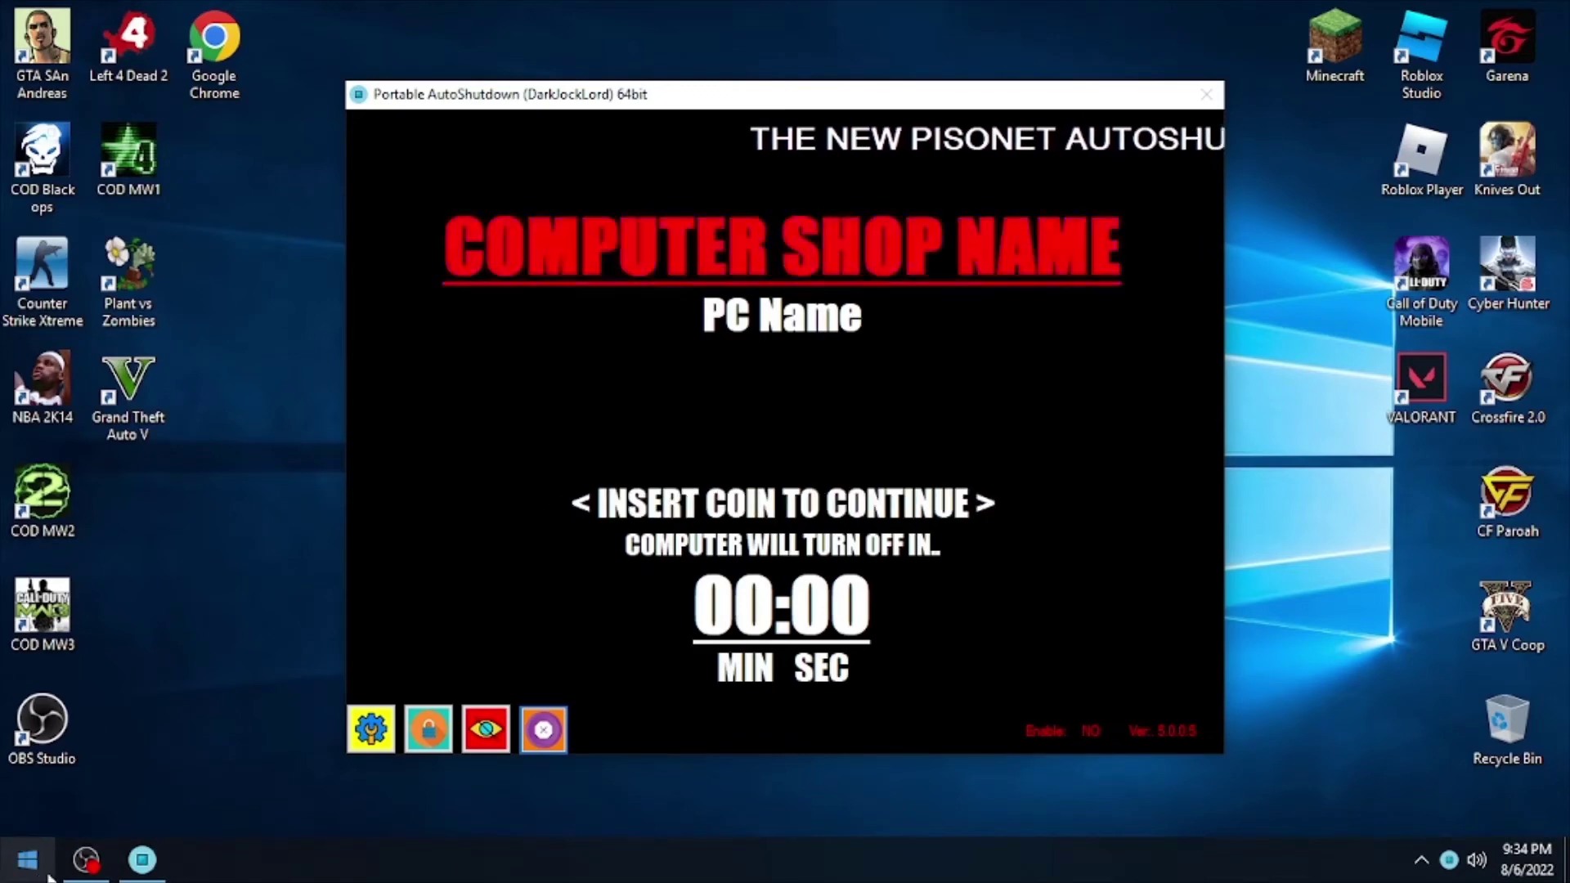
pyautogui.click(22, 876)
# Browse Explorer to \\192.168.10.100 and open Diskless Autoshutdown Sett, checking its Income and Wallpaper folders
pyautogui.press('super+e')
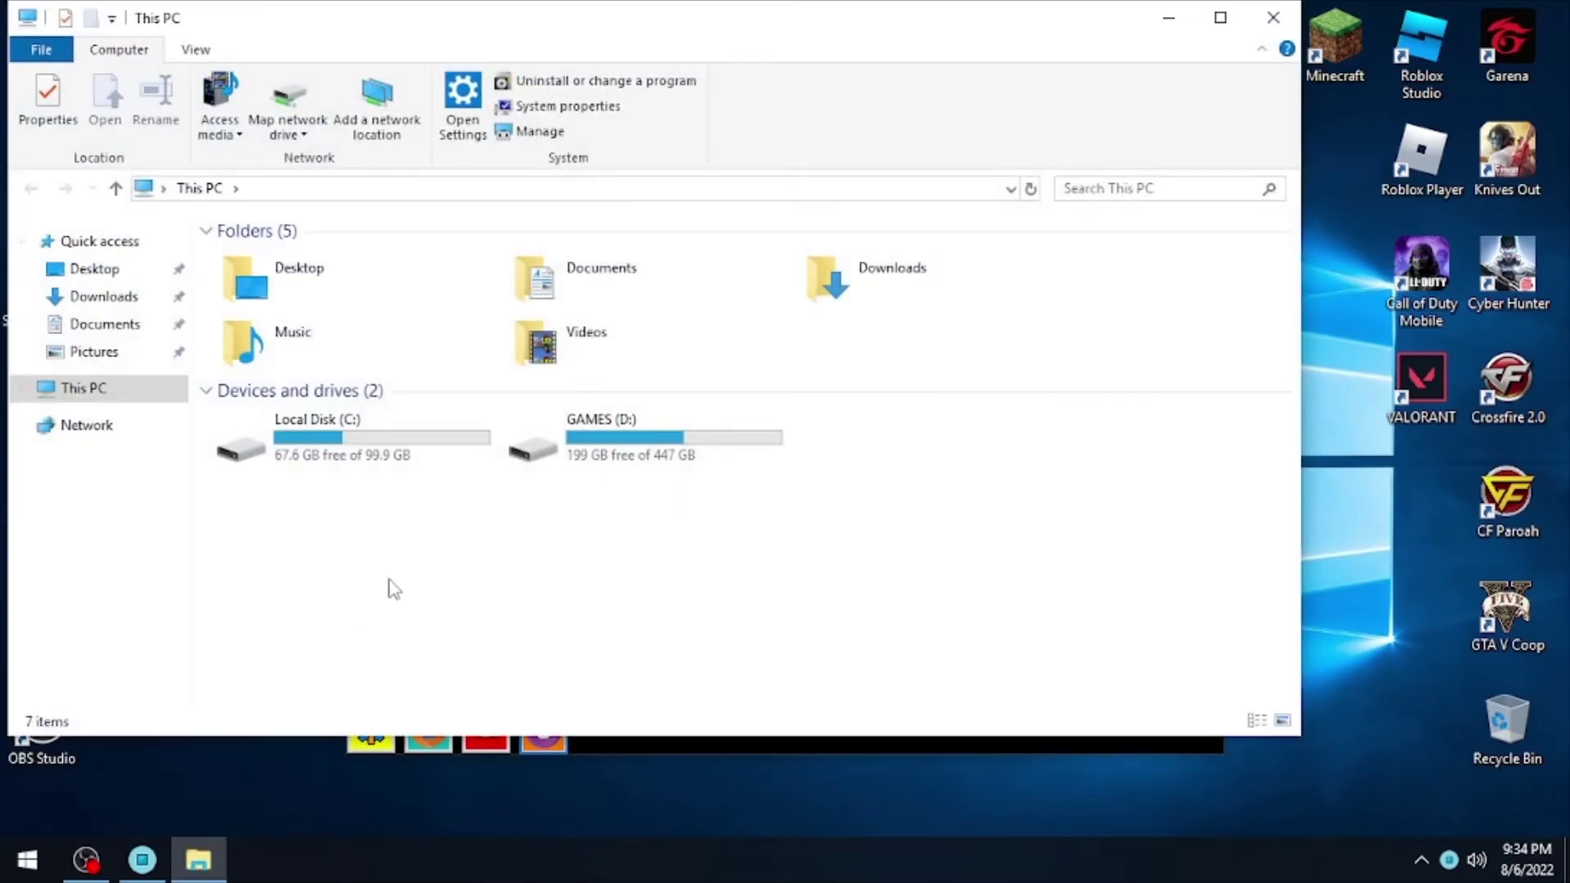
pyautogui.click(293, 189)
pyautogui.write('\\\\192.168.')
pyautogui.press('Down')
pyautogui.press('Return')
pyautogui.doubleClick(570, 250)
pyautogui.doubleClick(343, 260)
pyautogui.hotkey('alt', 'Left')
pyautogui.doubleClick(278, 288)
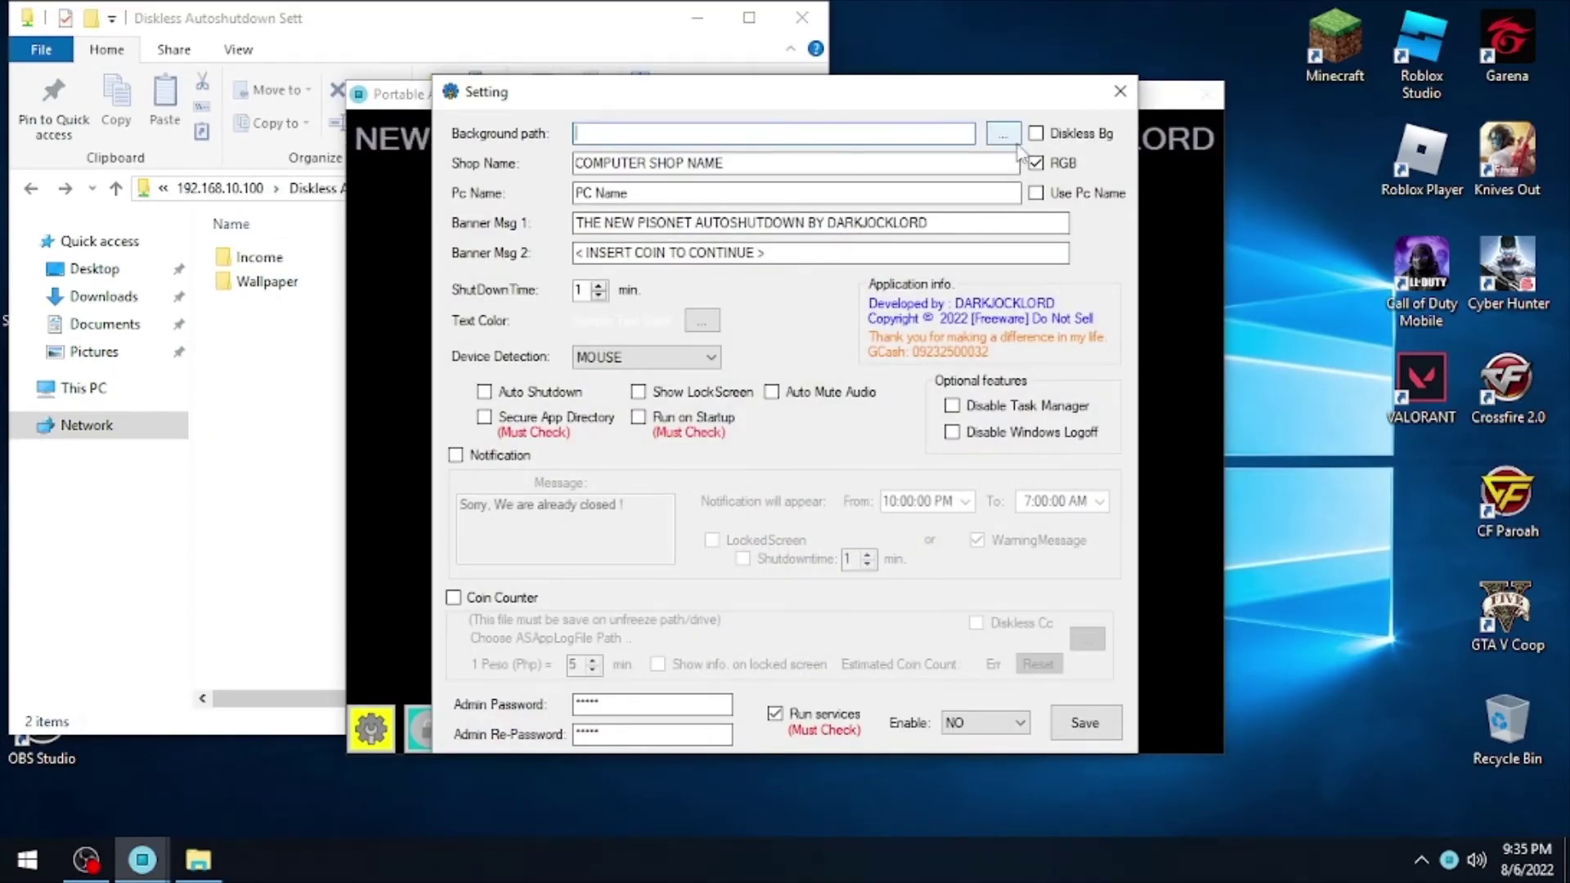
# Turn on the diskless background option in the Setting dialog
pyautogui.moveTo(997, 88); pyautogui.dragTo(1147, 121)
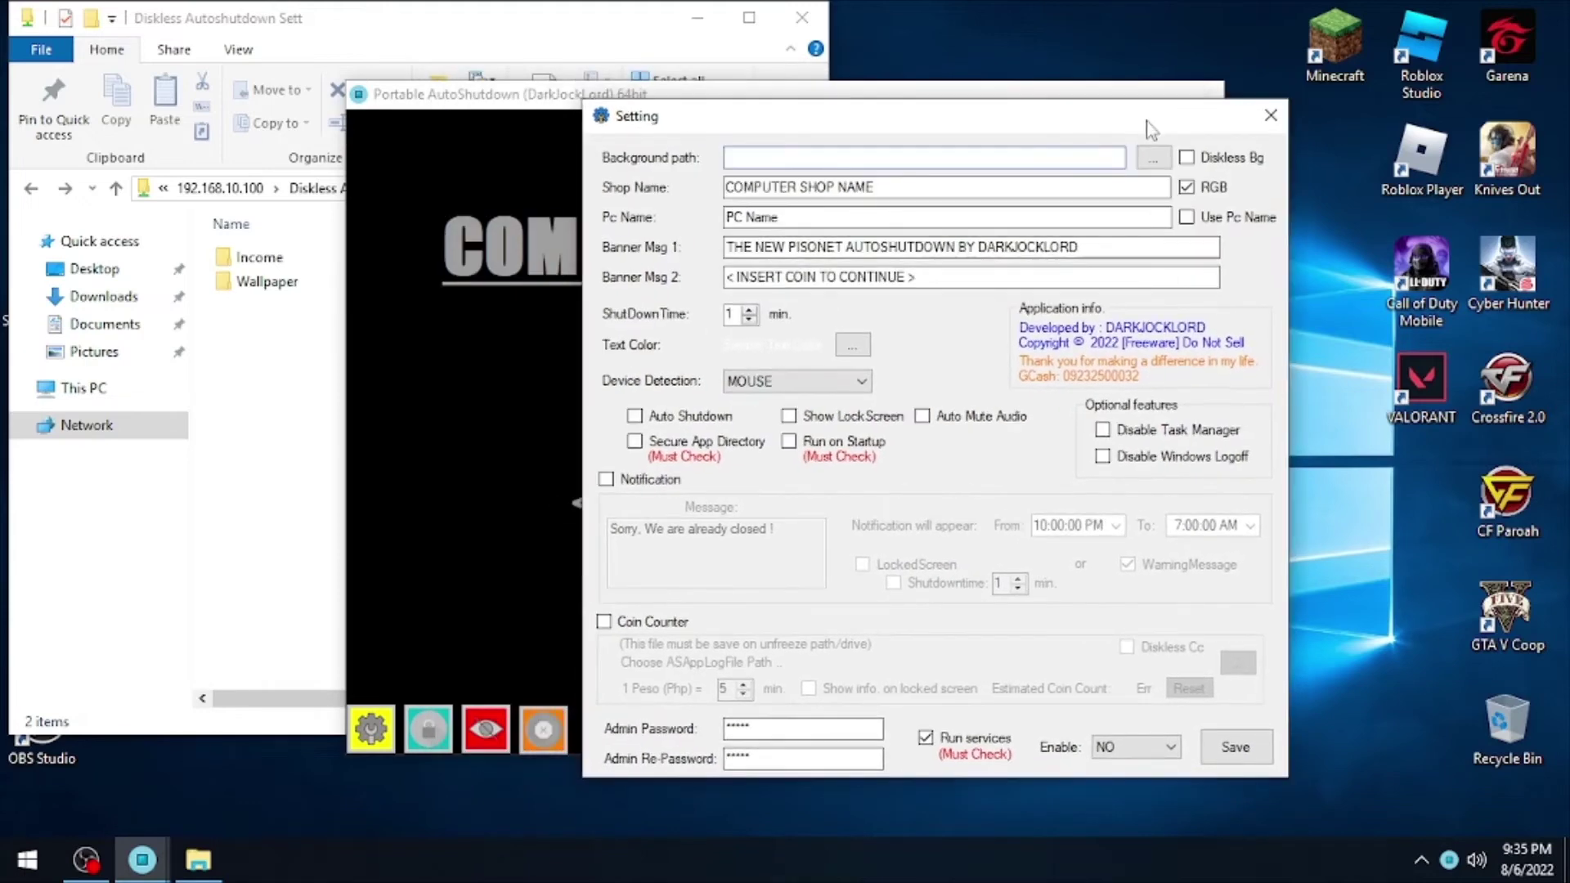
pyautogui.click(1190, 160)
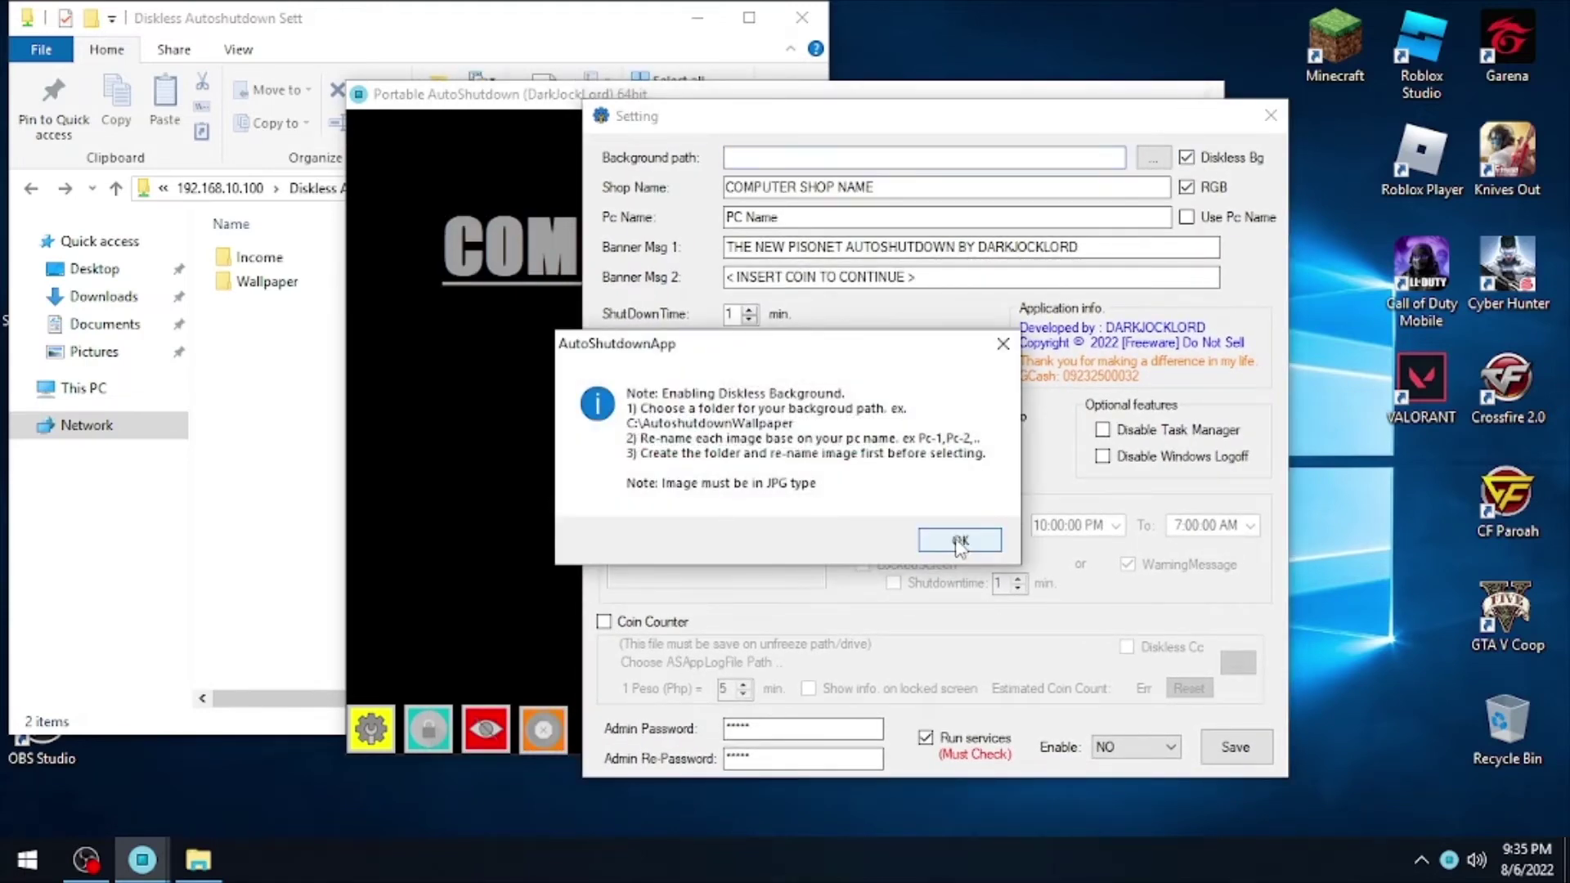
pyautogui.click(960, 541)
# Point the background path to the server's shared Wallpaper folder and tick Use Pc Name
pyautogui.click(1153, 159)
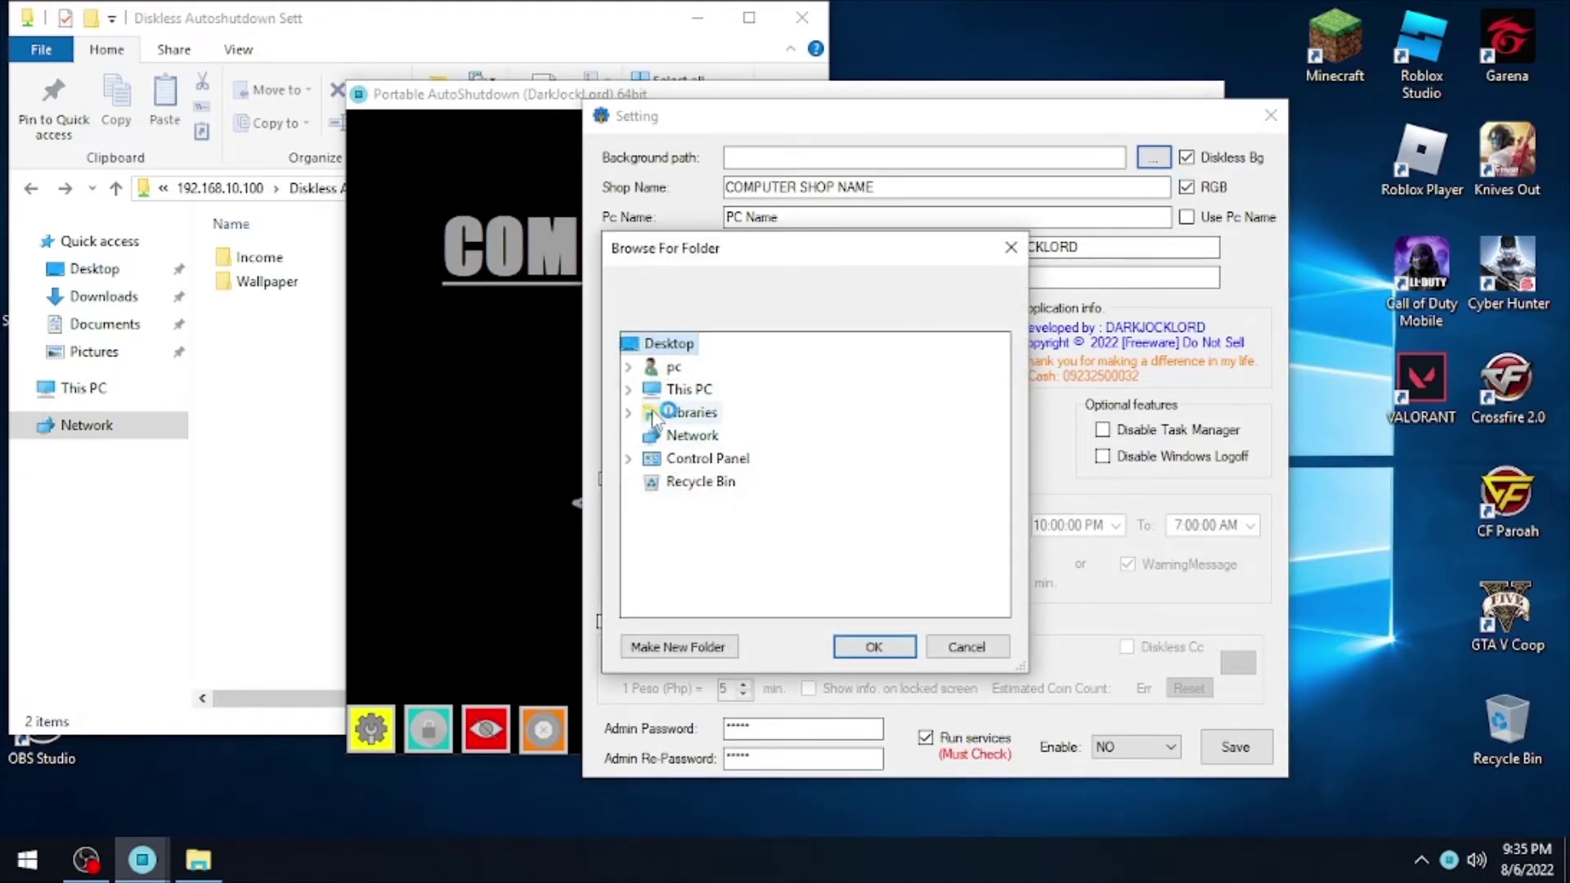
pyautogui.moveTo(741, 258); pyautogui.dragTo(732, 151)
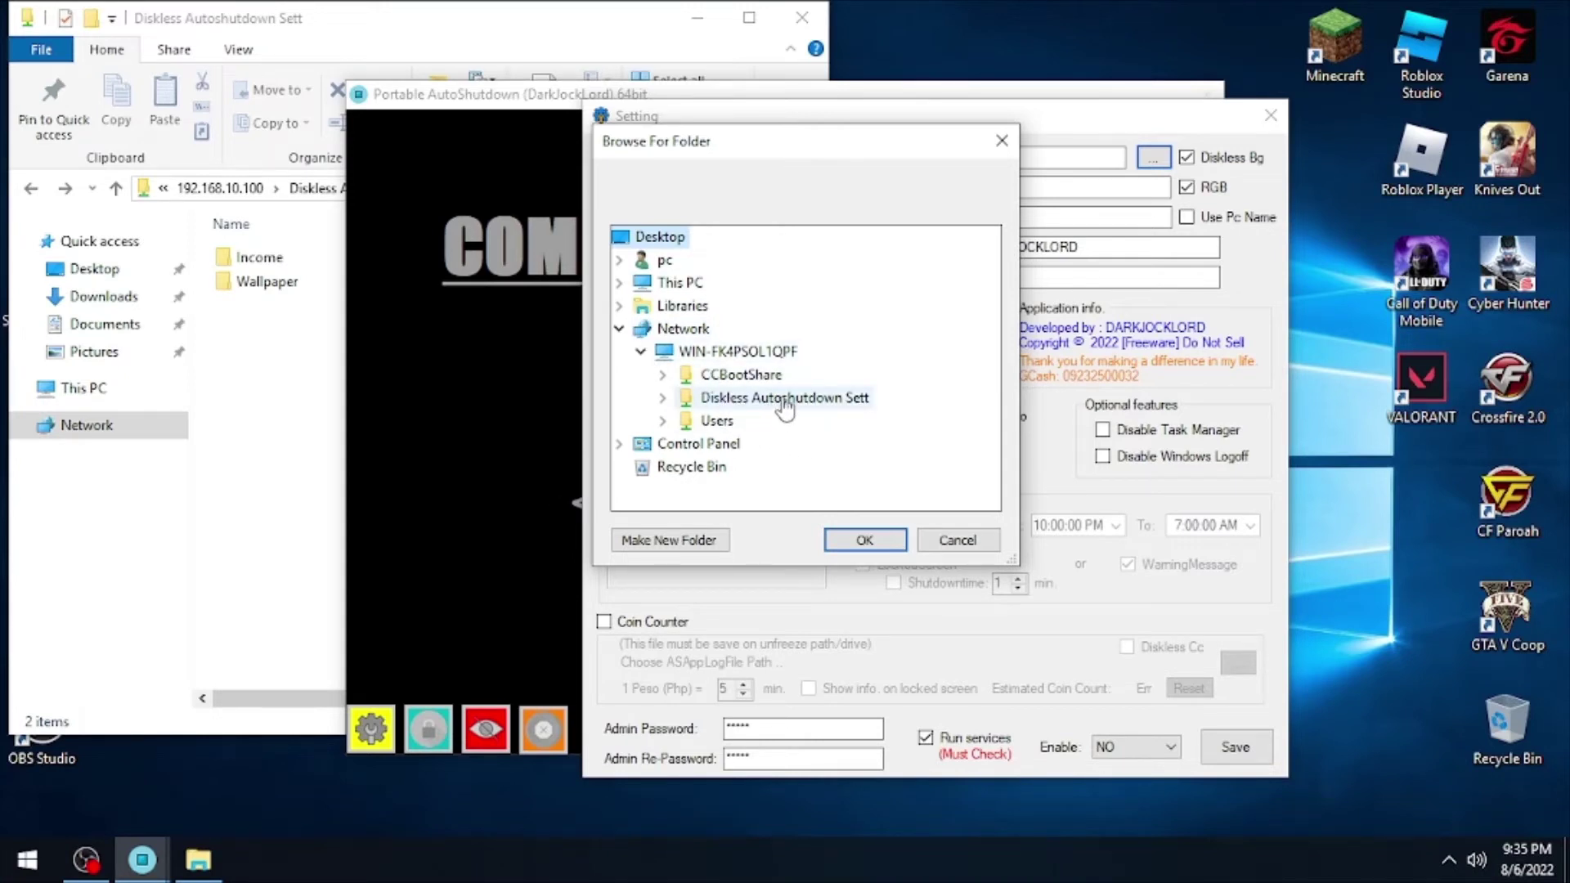
pyautogui.click(665, 399)
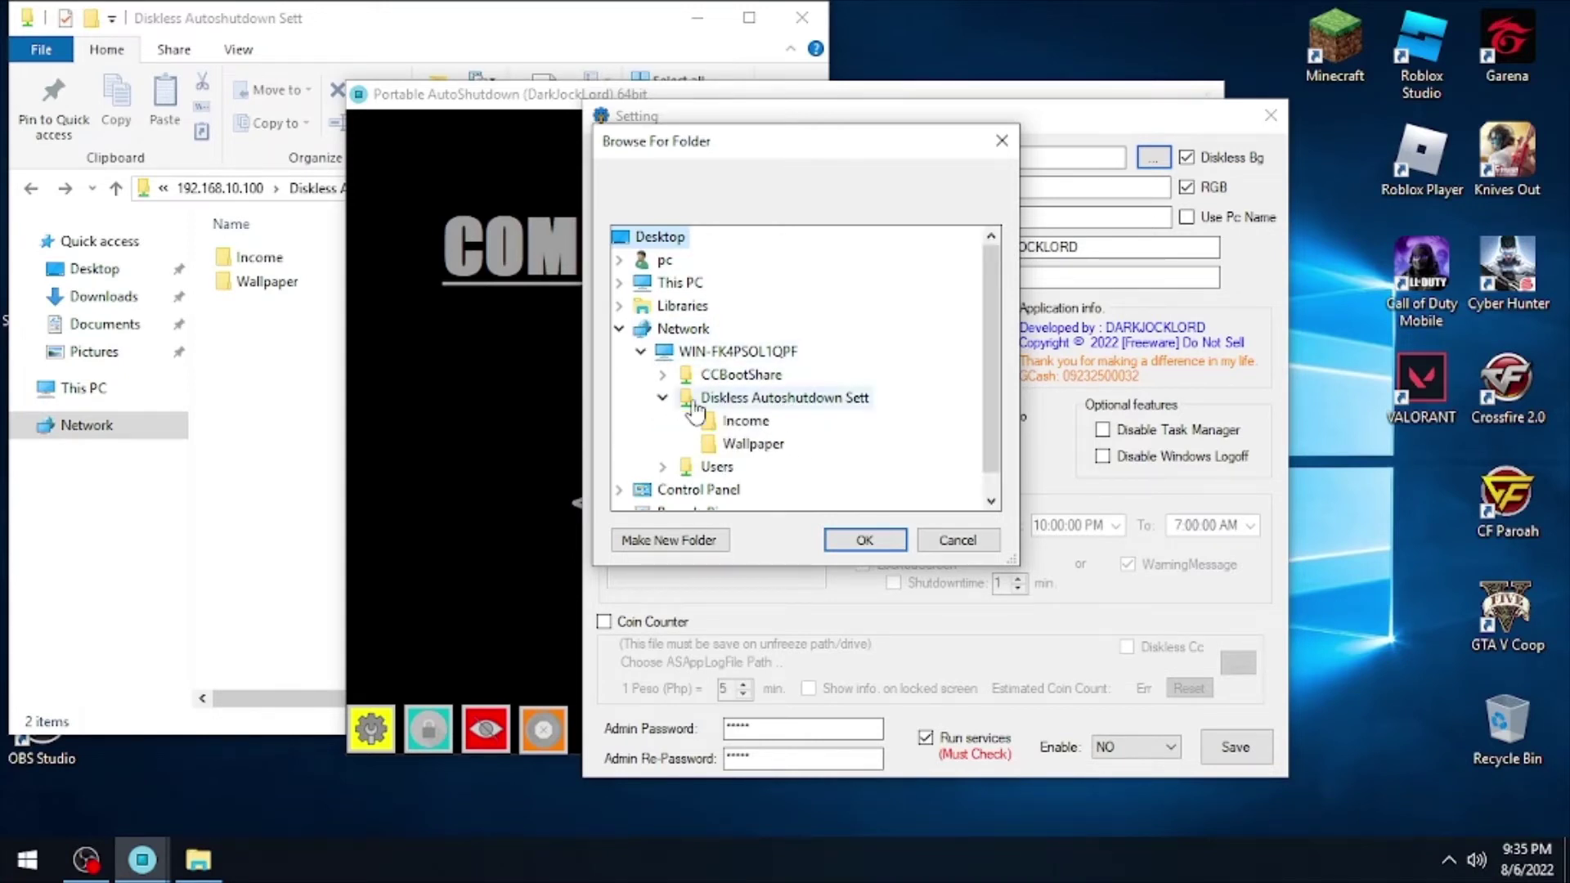
pyautogui.click(754, 444)
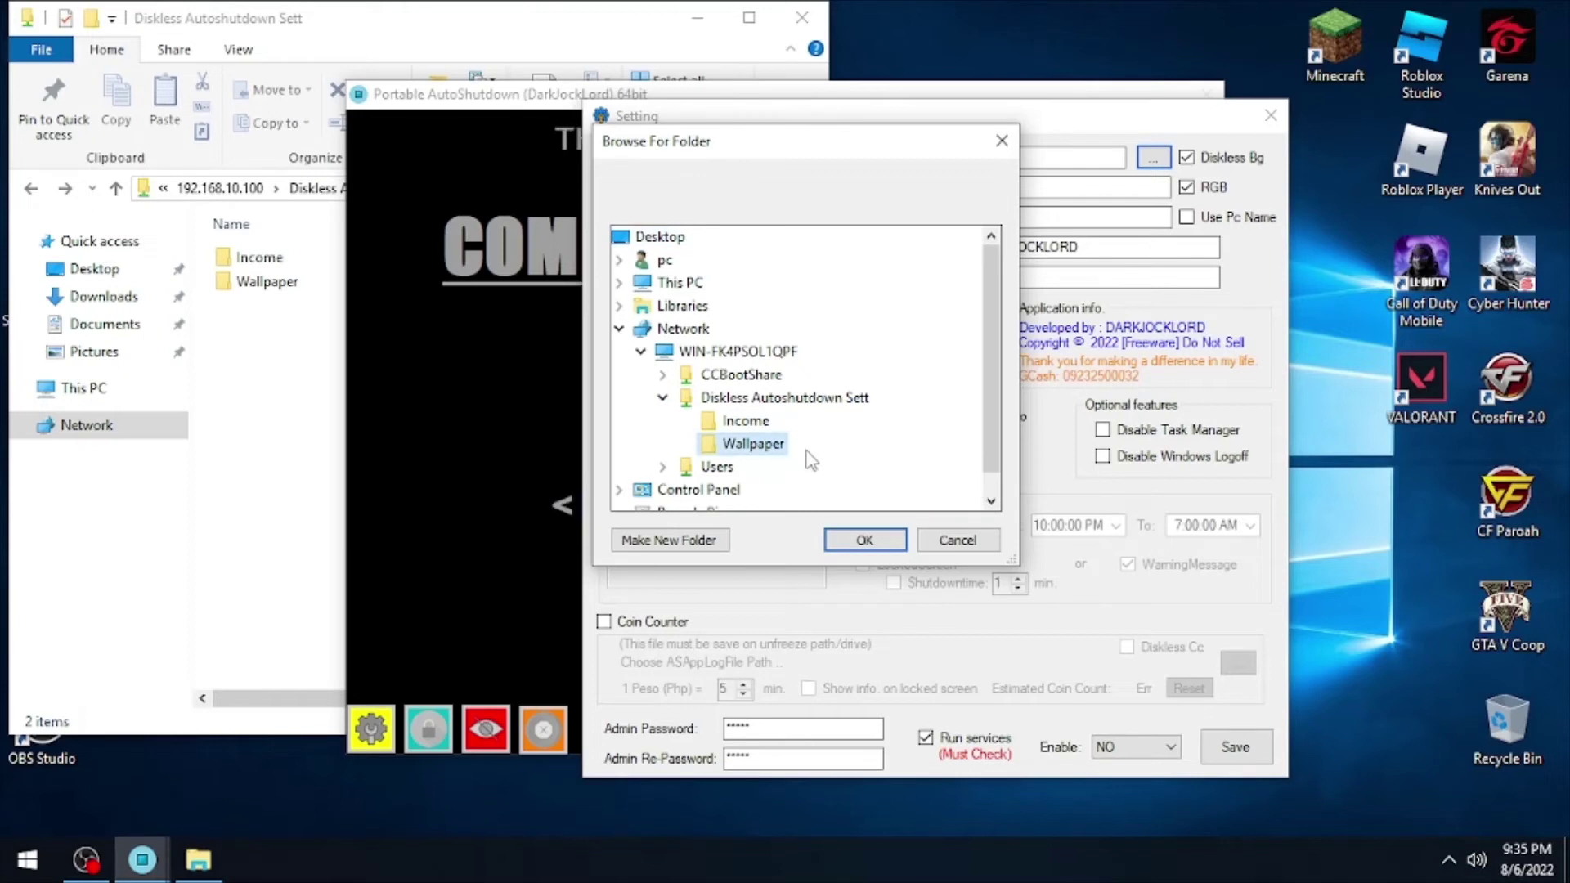
pyautogui.click(856, 542)
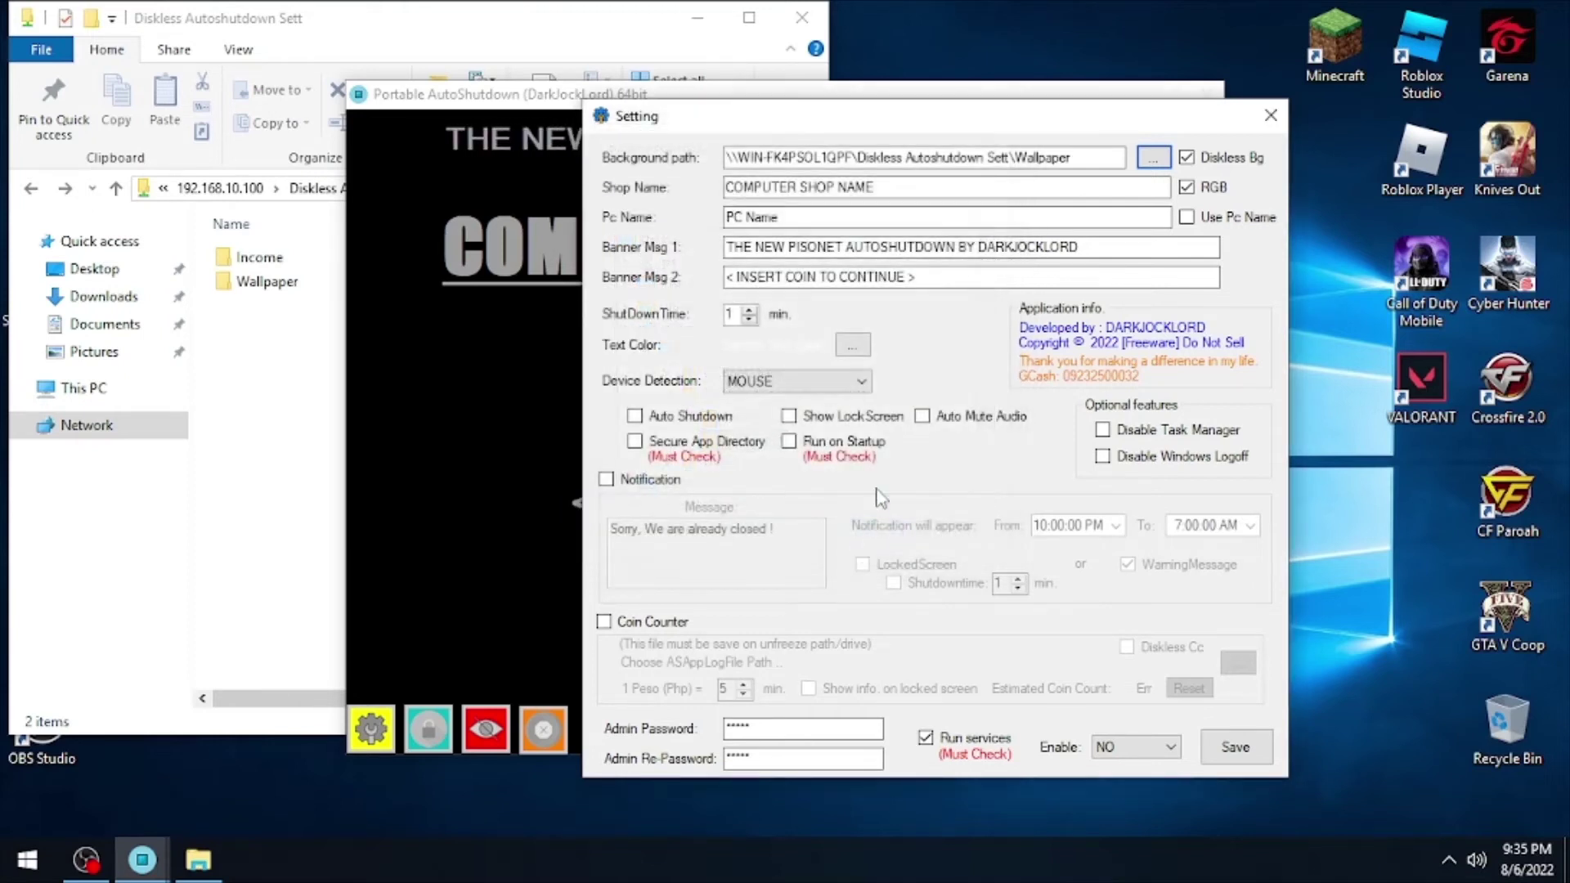
pyautogui.click(1187, 219)
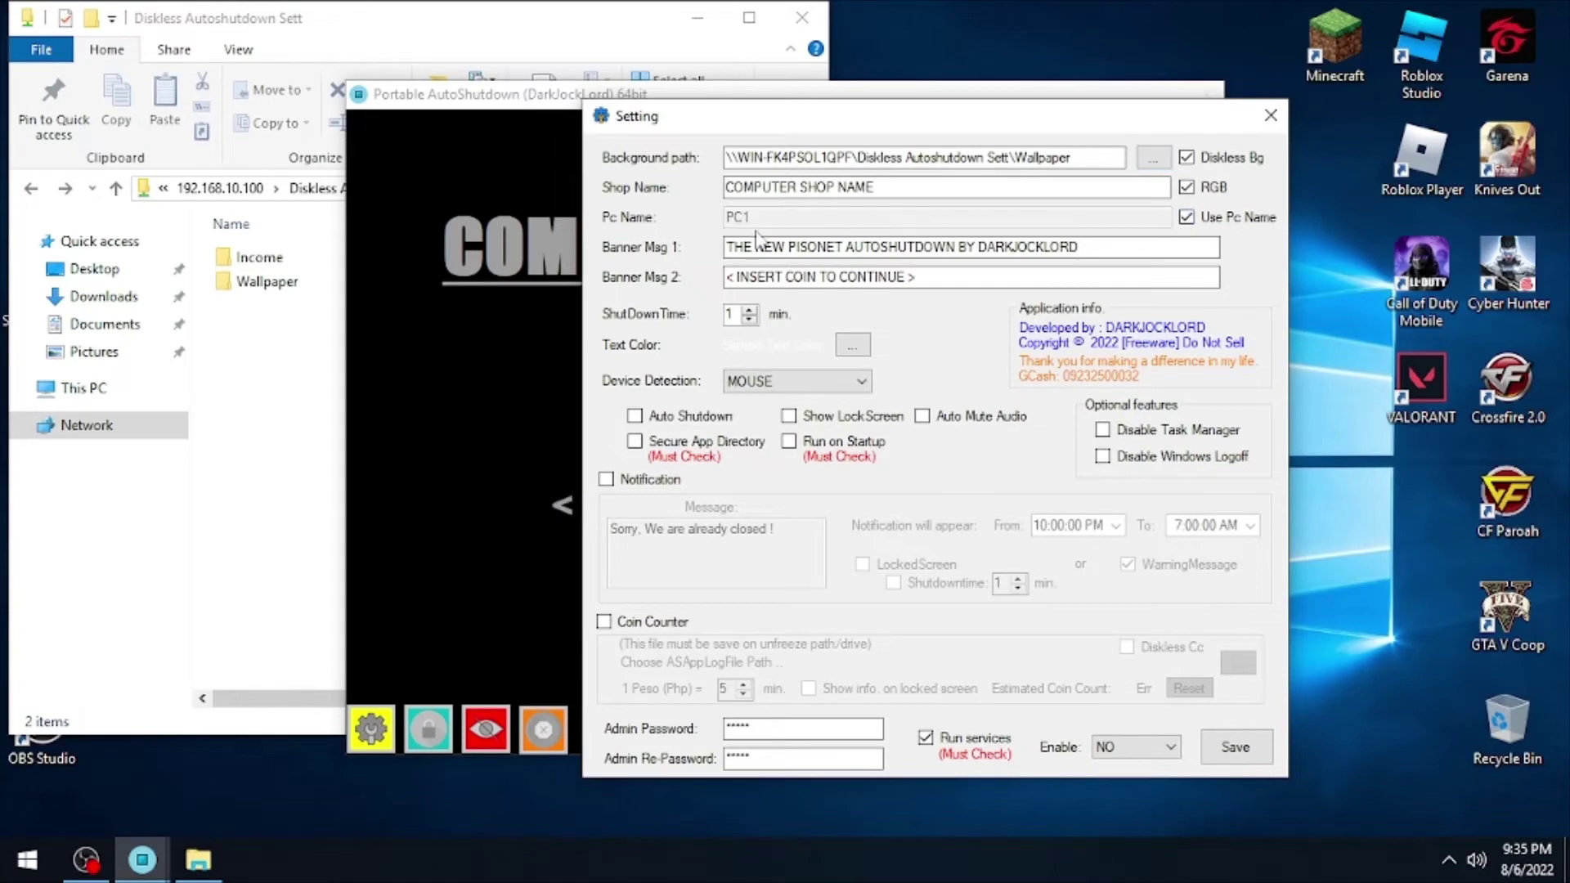
pyautogui.click(317, 356)
# Open the PC1 wallpaper in Paint, confirm it reads PC 1, then close Paint
pyautogui.doubleClick(270, 282)
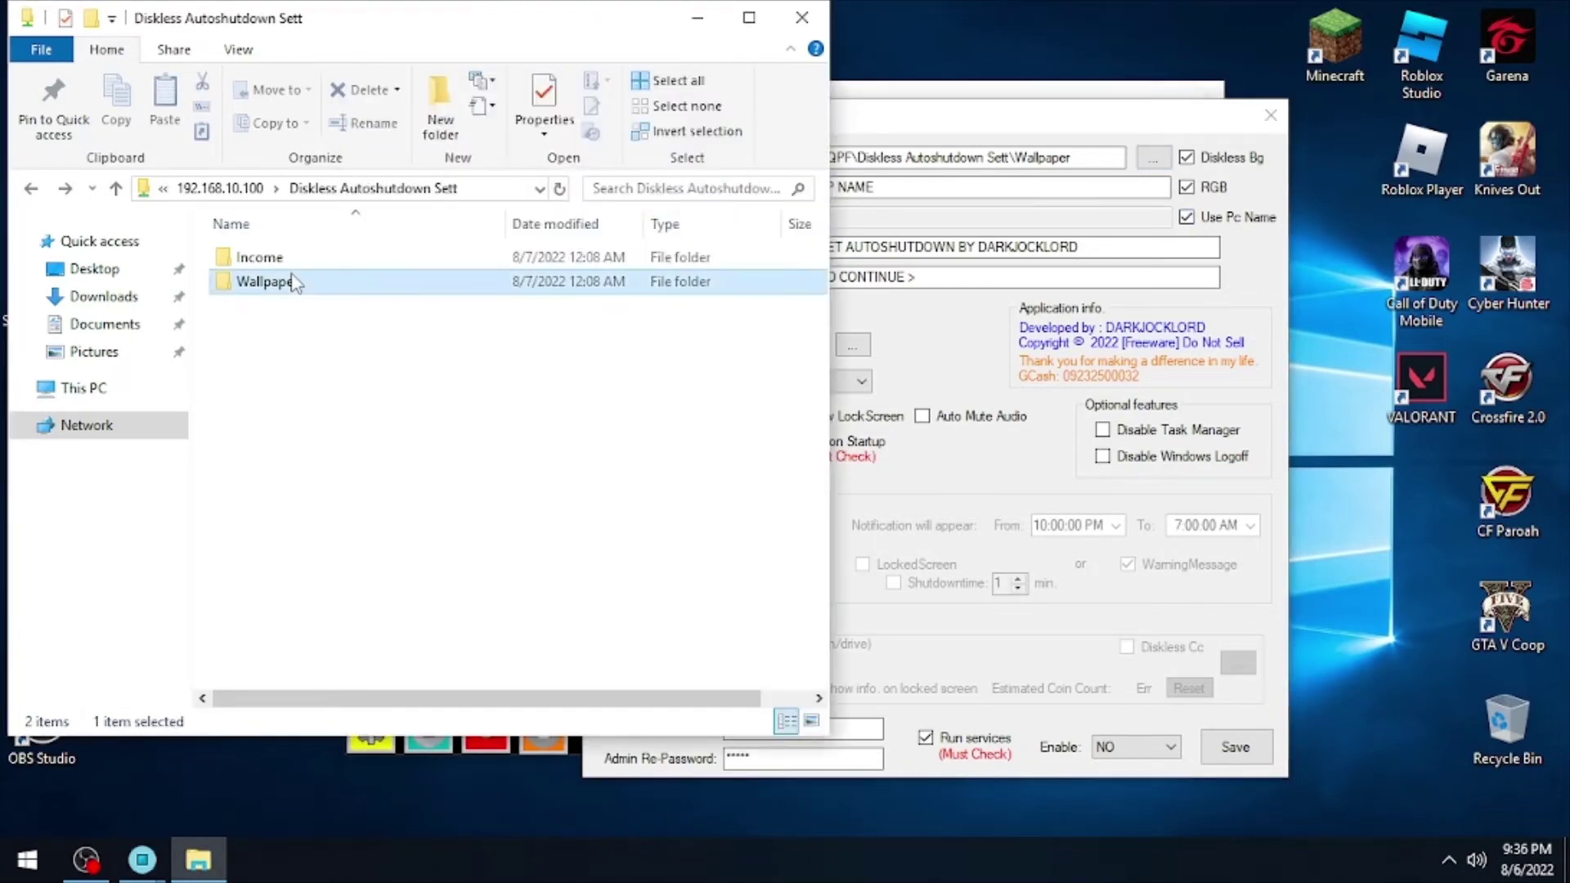
pyautogui.click(275, 258)
pyautogui.doubleClick(403, 256)
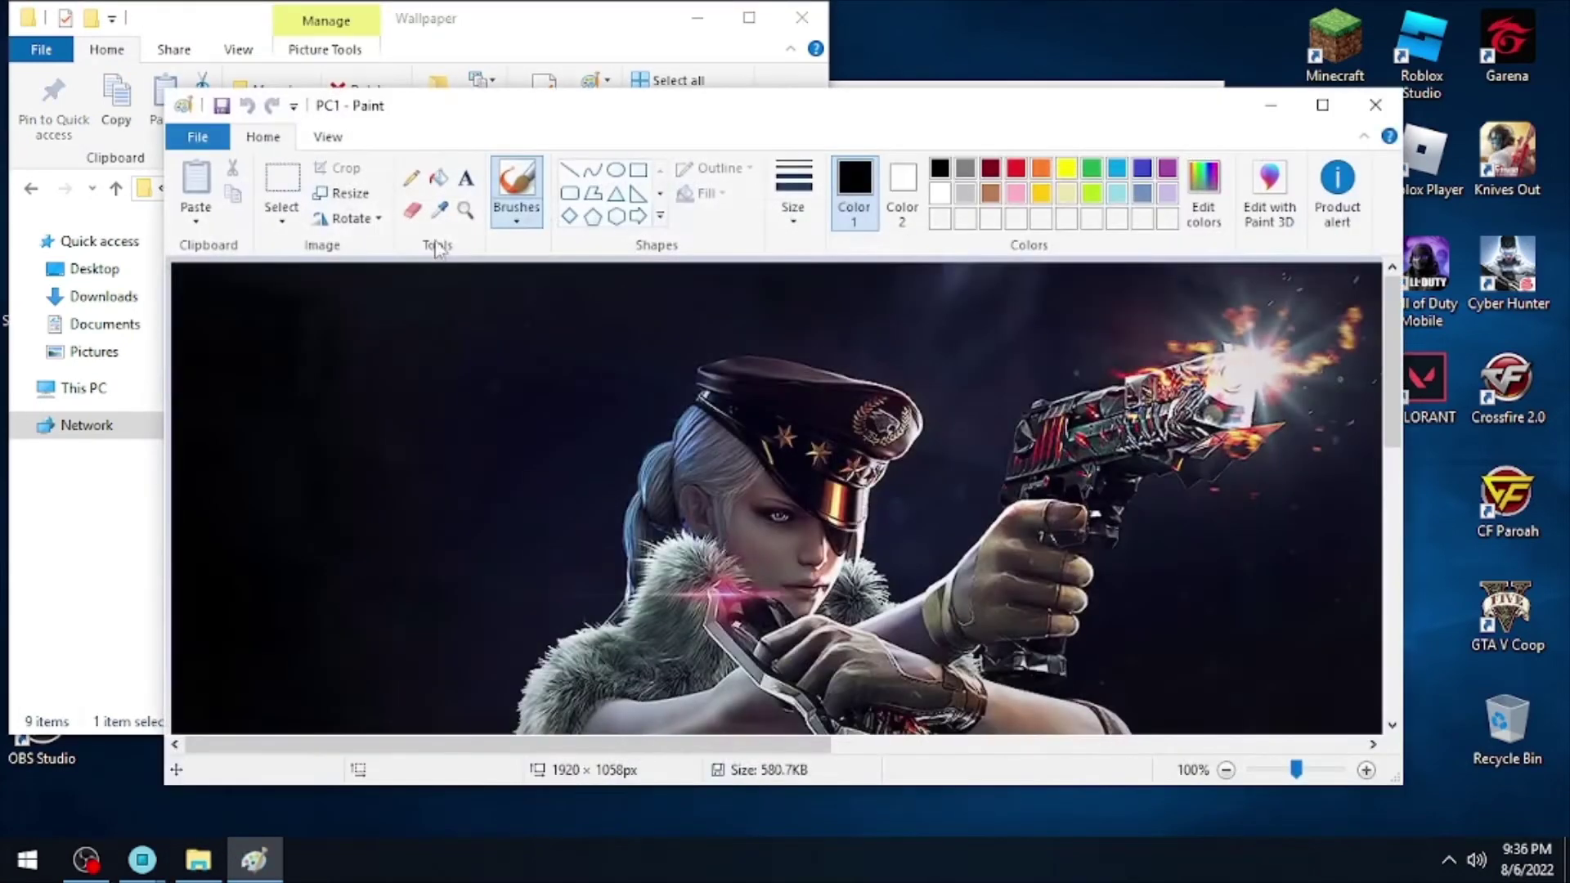
pyautogui.scroll(-5, 936, 393)
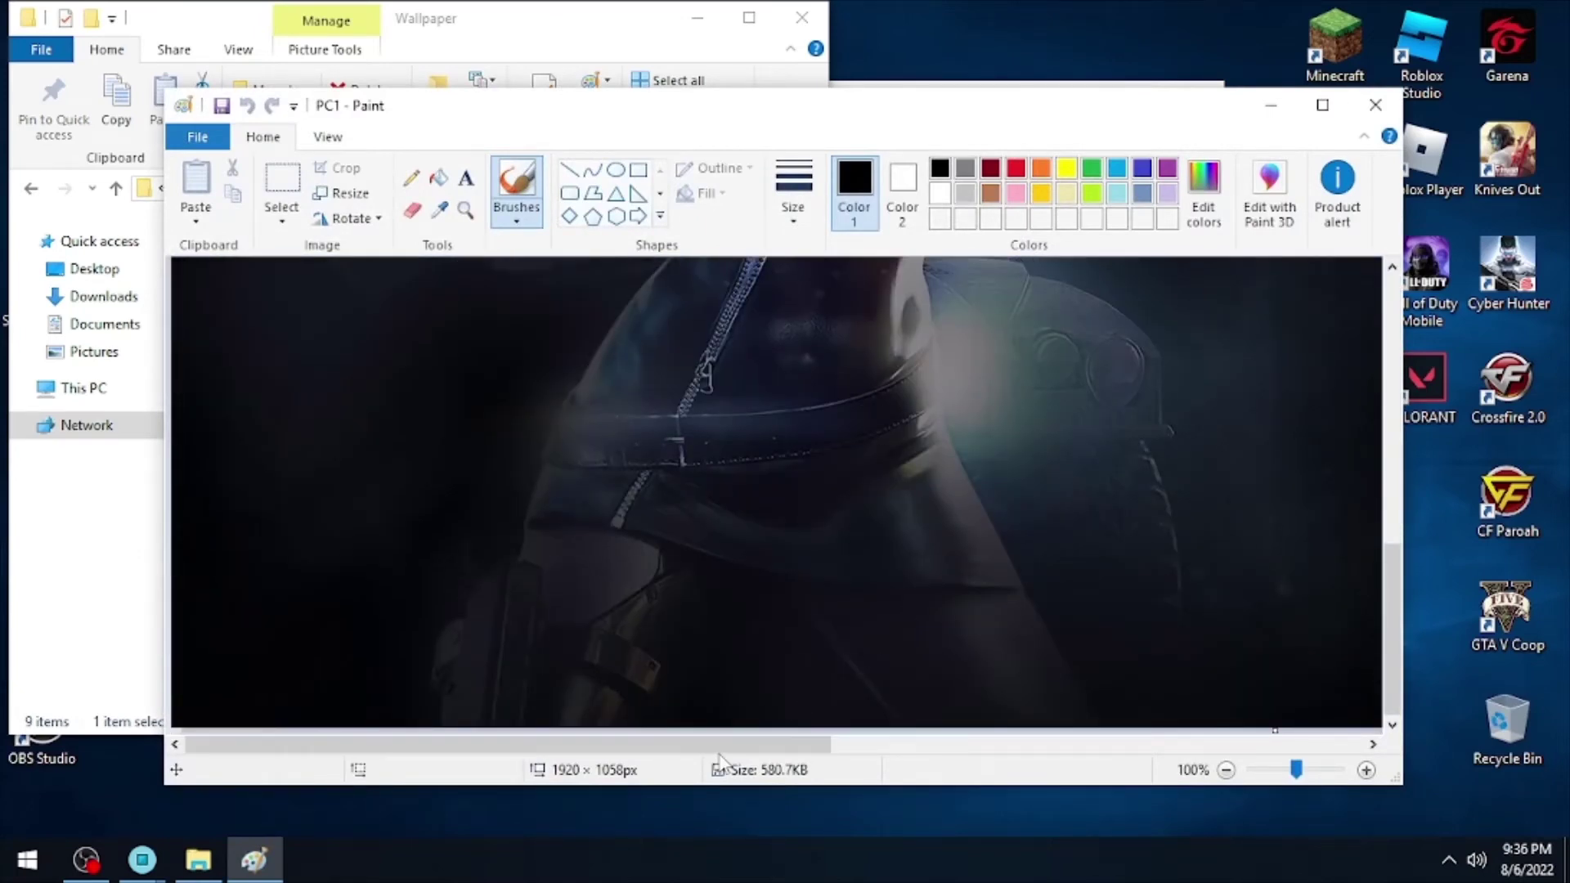
pyautogui.moveTo(725, 744); pyautogui.dragTo(1175, 787)
pyautogui.scroll(3, 1271, 710)
pyautogui.hscroll(2, 1272, 710)
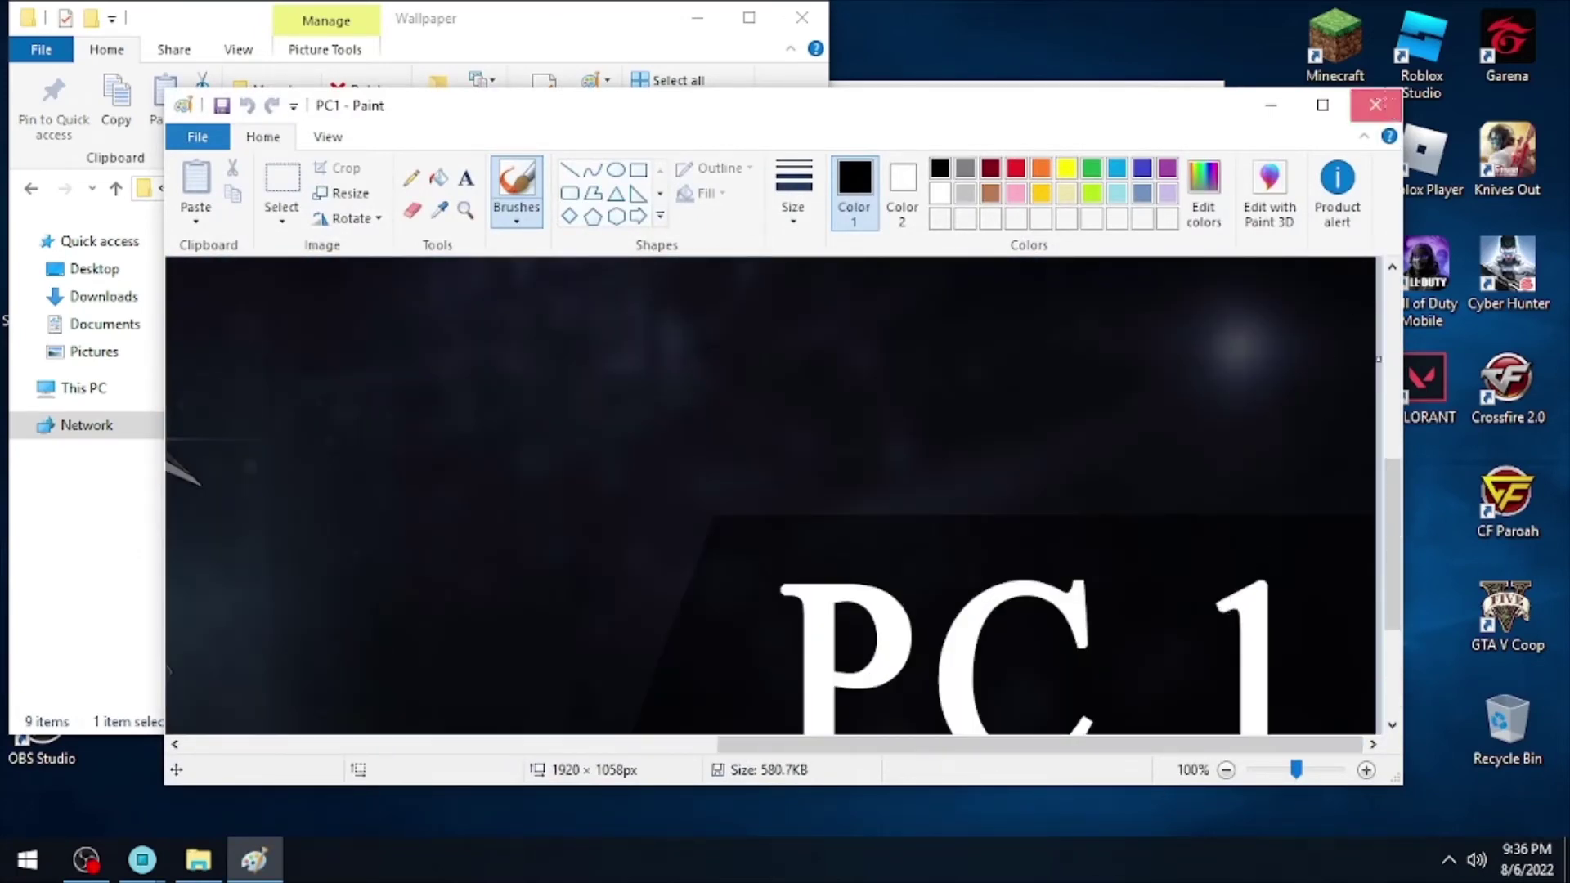
pyautogui.click(1376, 105)
pyautogui.click(1074, 321)
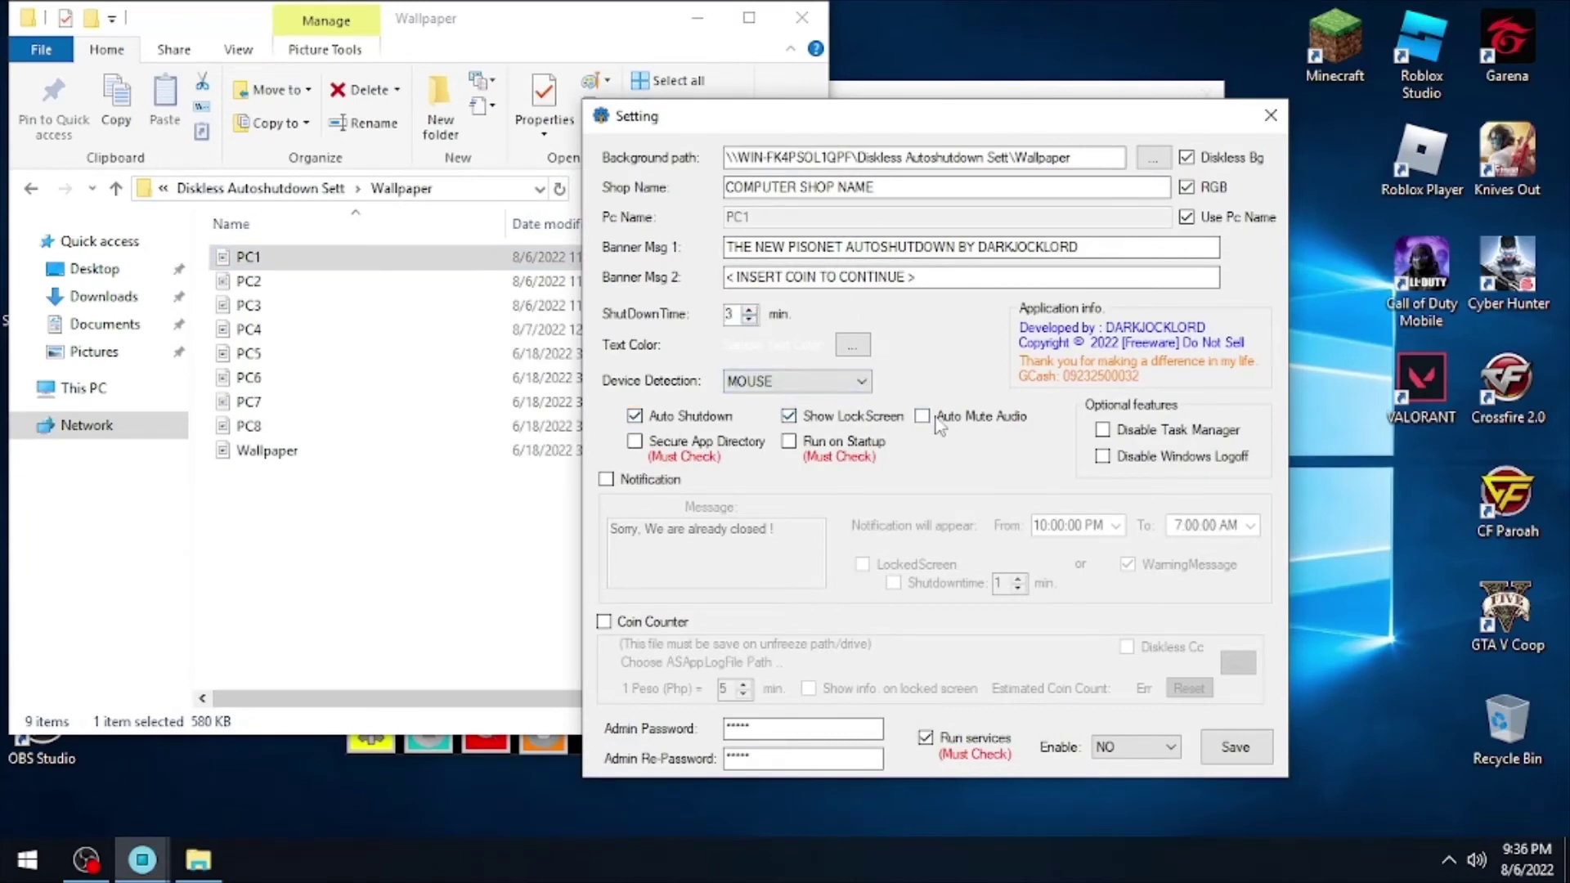
# Turn on Run on Startup, Secure App Directory and Coin Counter, dismissing each notice
pyautogui.click(839, 444)
pyautogui.click(920, 508)
pyautogui.click(694, 444)
pyautogui.click(966, 538)
pyautogui.click(665, 630)
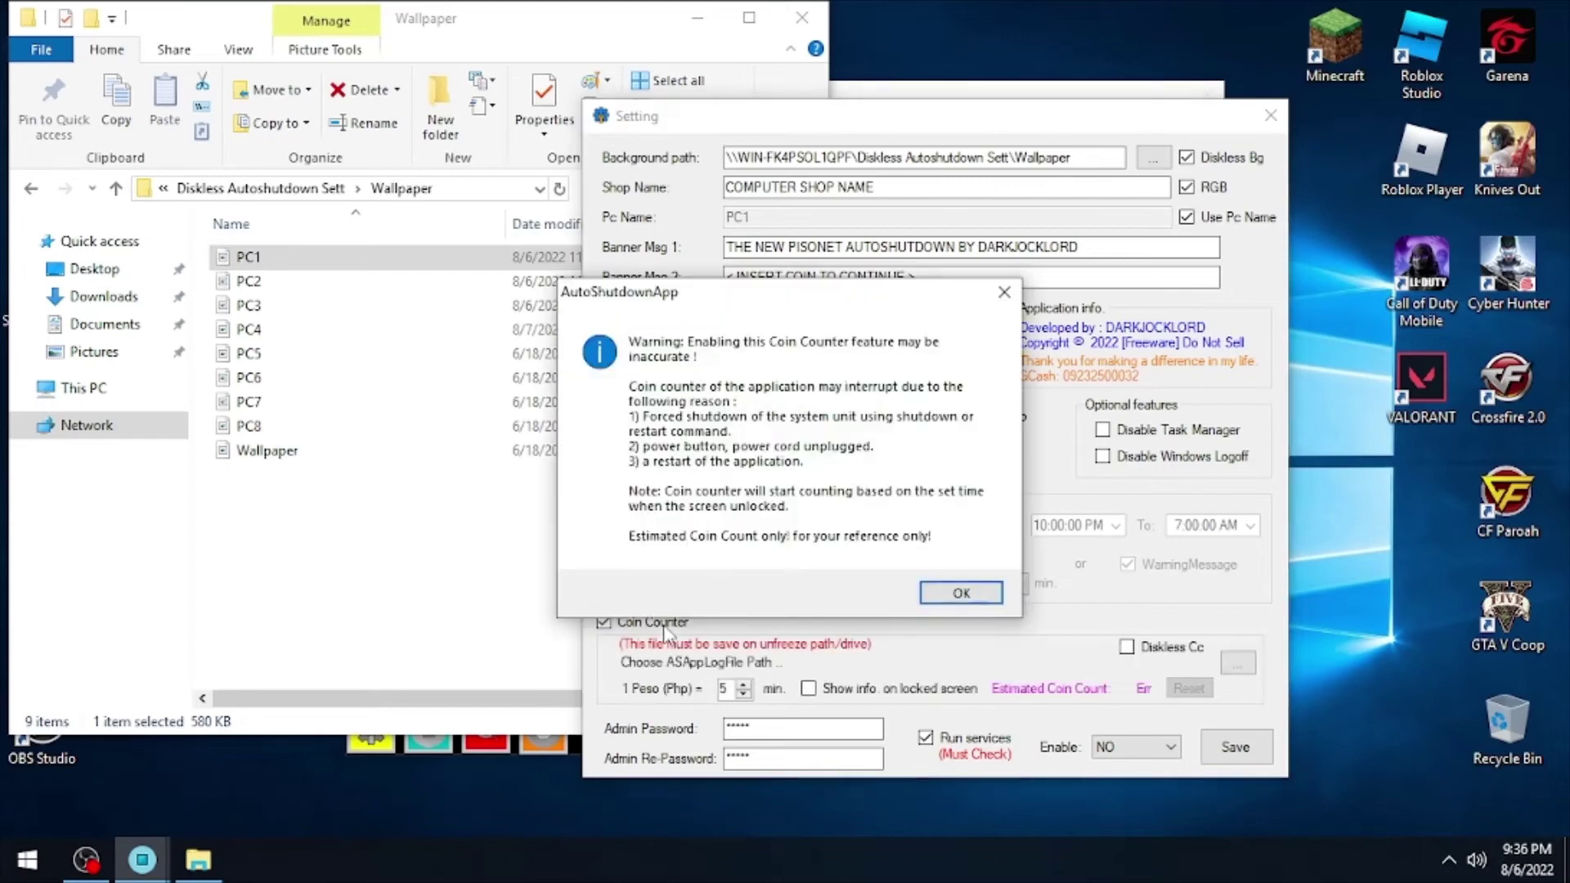
pyautogui.click(971, 597)
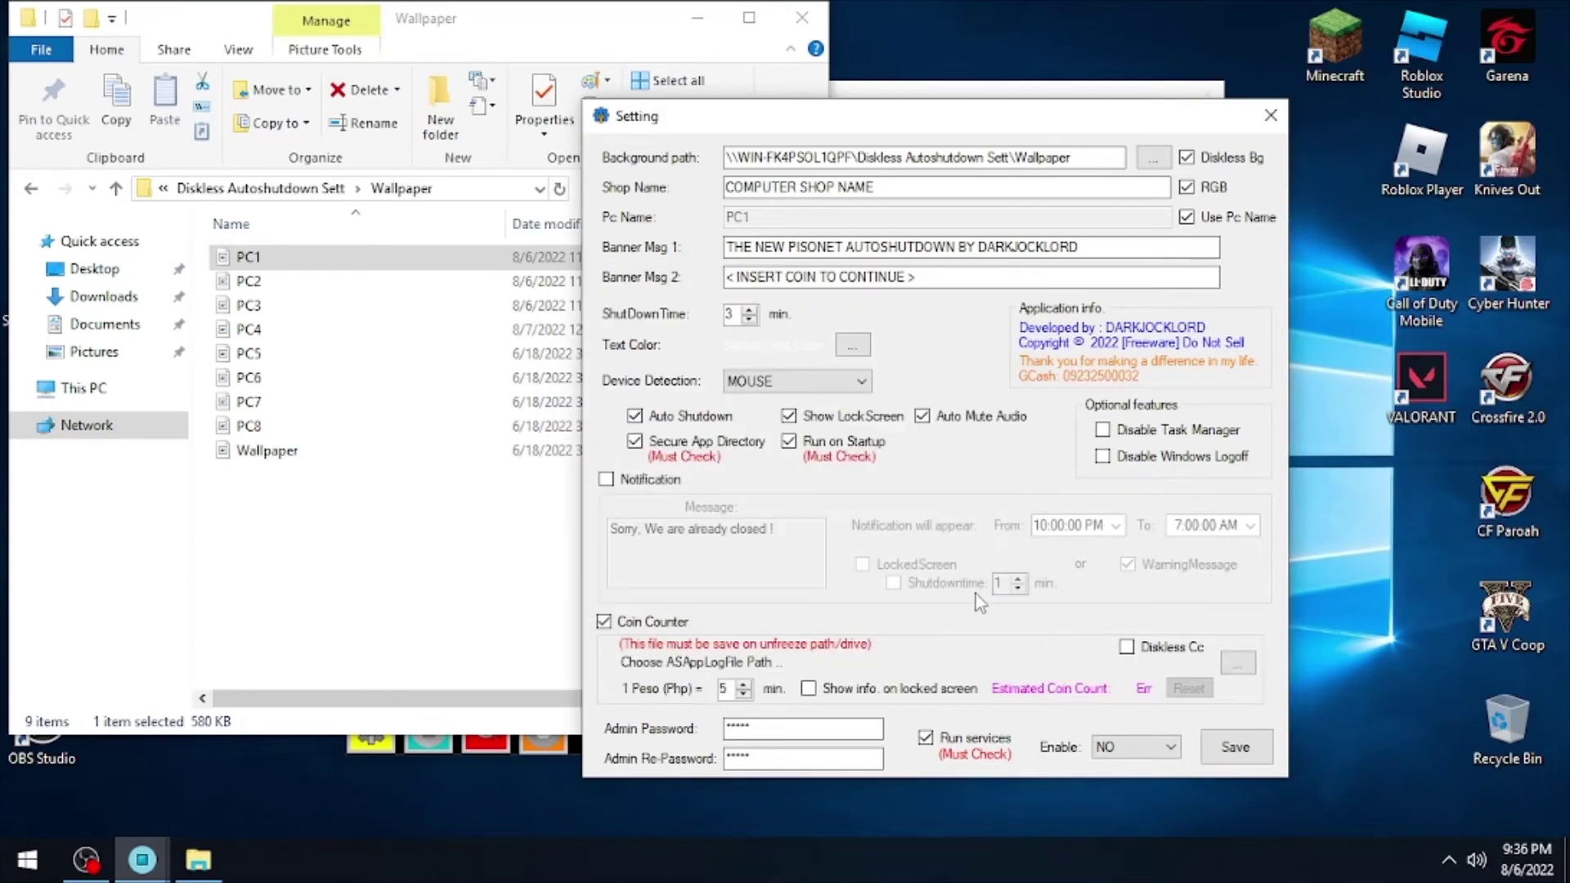
# Enable Diskless Cc and set the coin counter path to the shared Income folder
pyautogui.click(1137, 650)
pyautogui.click(962, 540)
pyautogui.click(1238, 662)
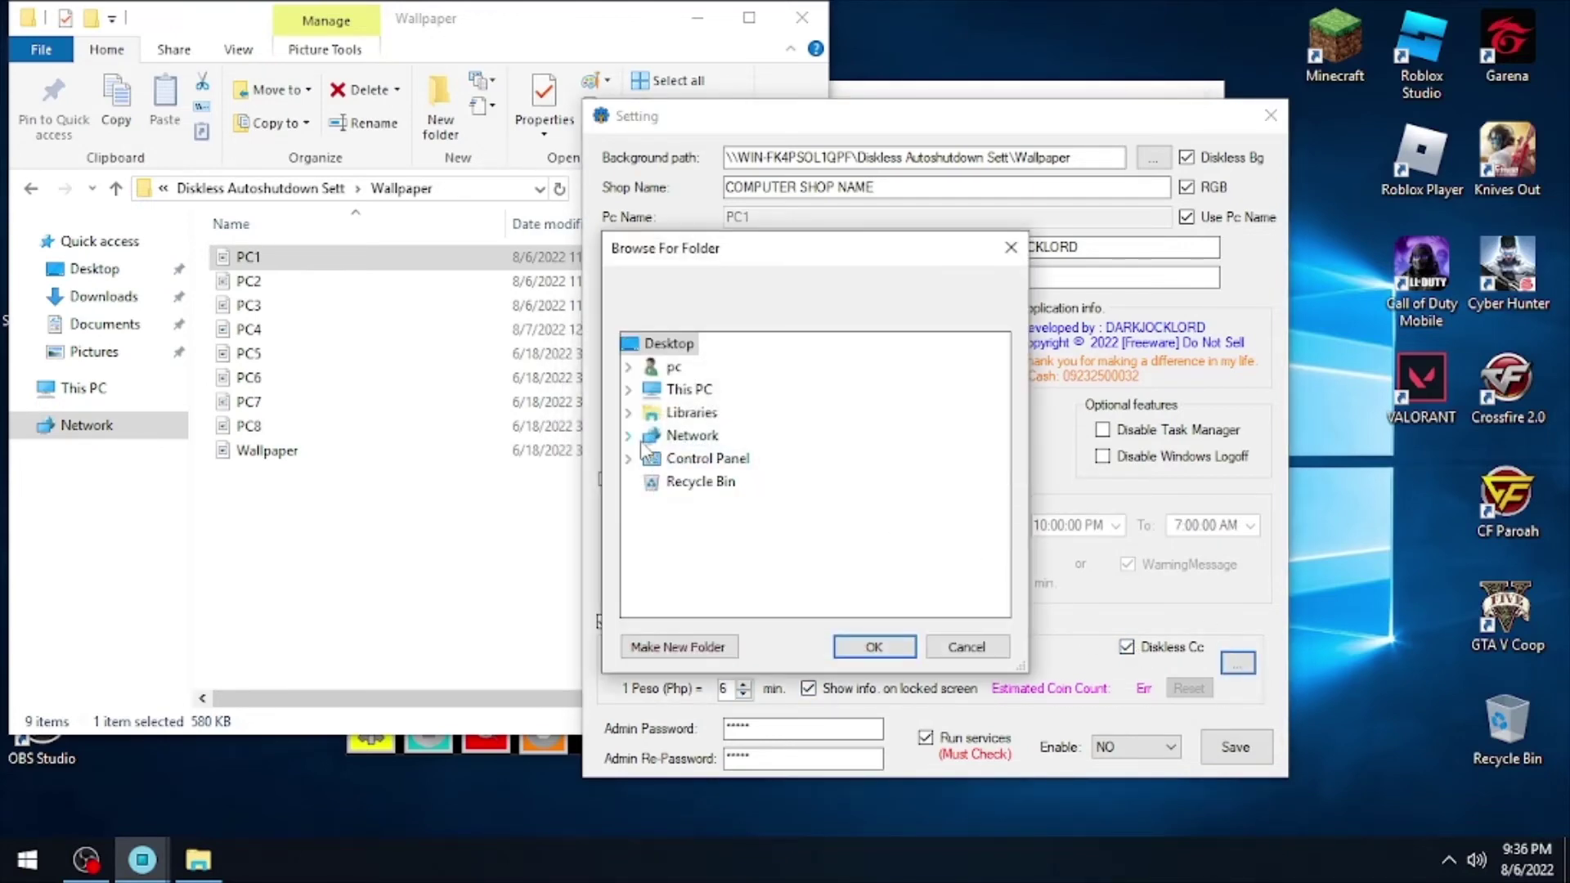
pyautogui.click(260, 188)
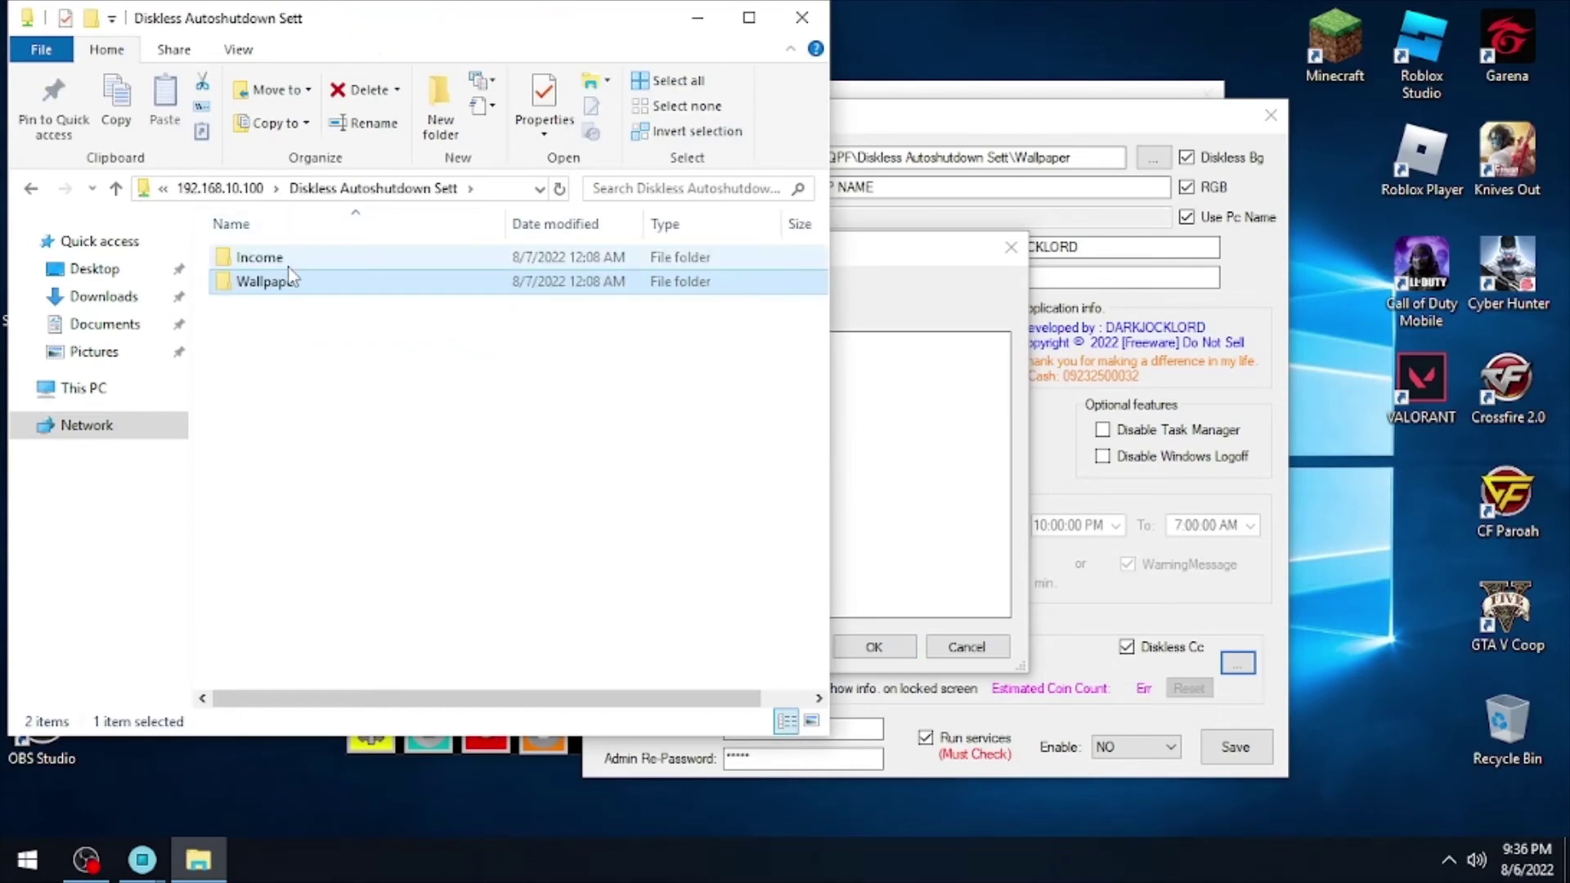
pyautogui.doubleClick(278, 257)
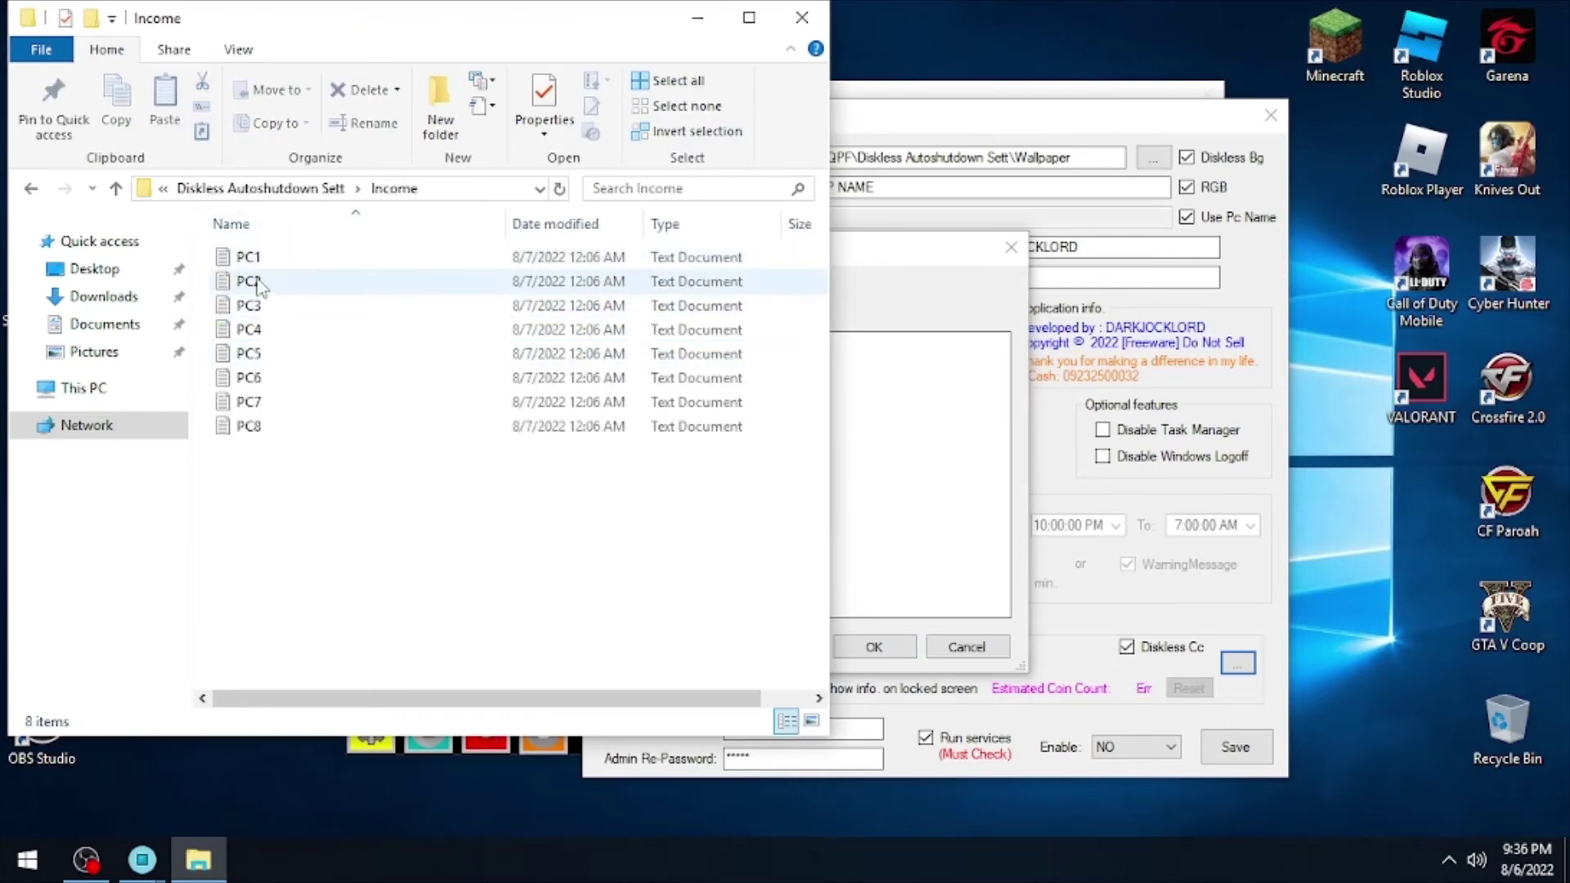
pyautogui.click(372, 258)
pyautogui.click(928, 483)
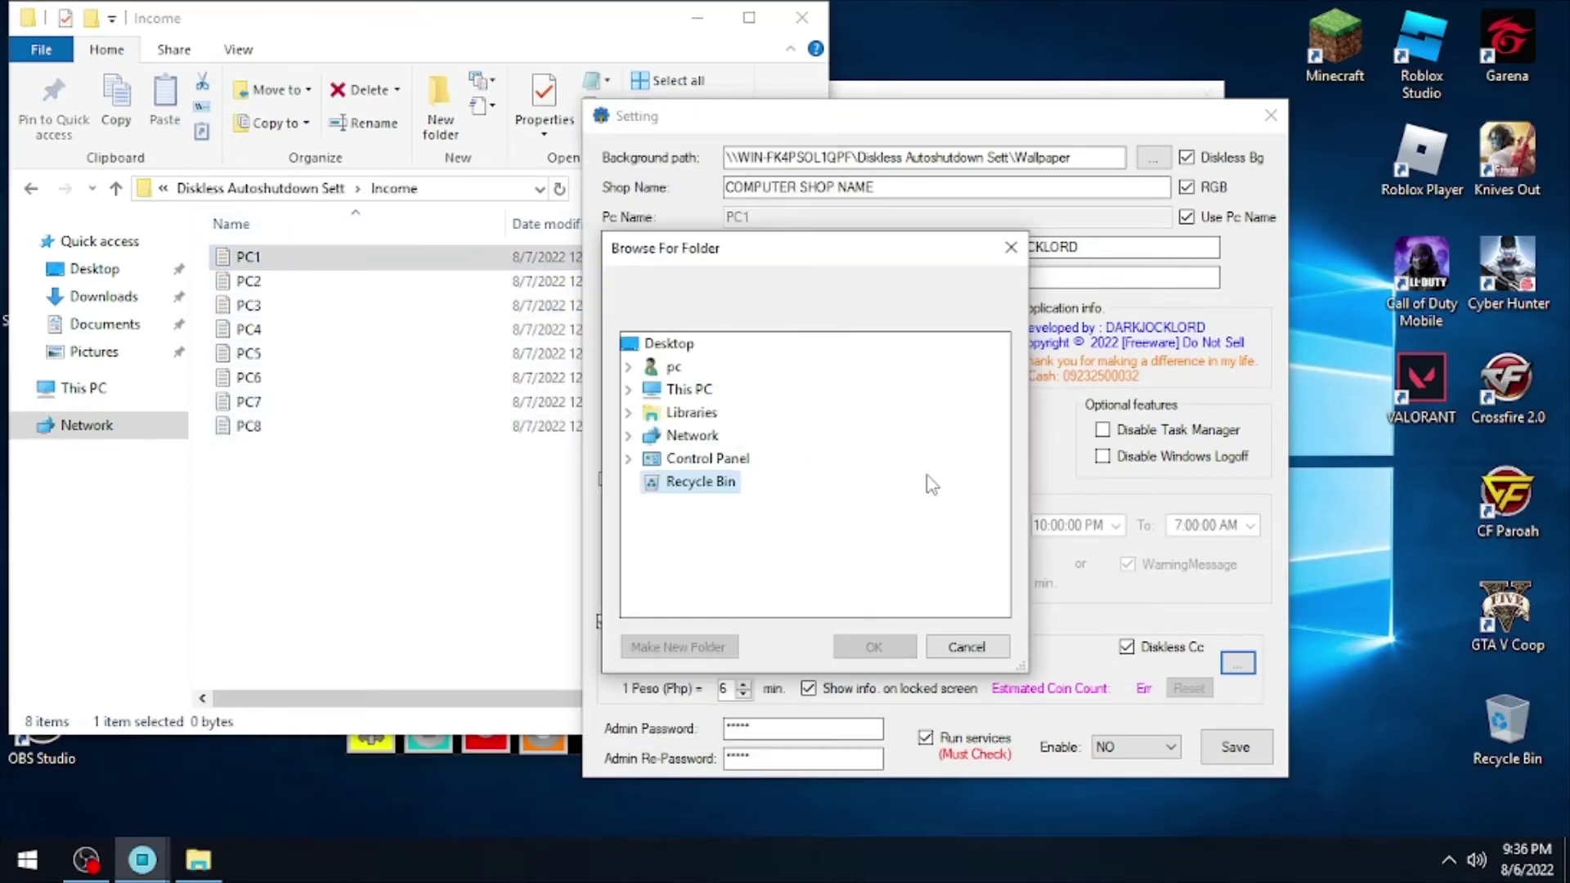
pyautogui.click(629, 436)
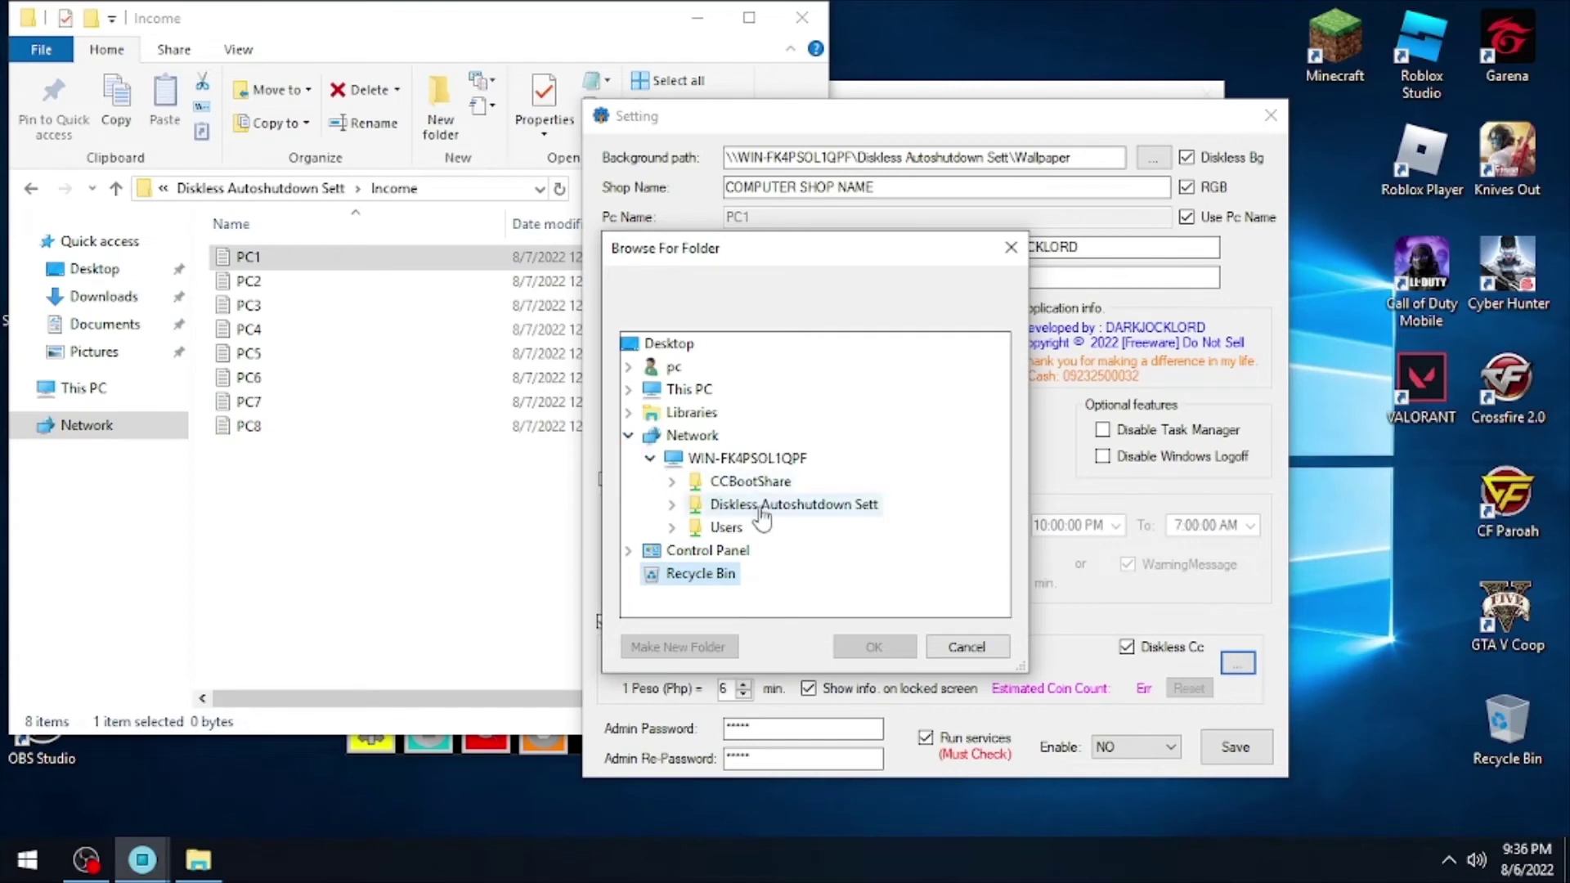
pyautogui.doubleClick(760, 507)
pyautogui.click(748, 530)
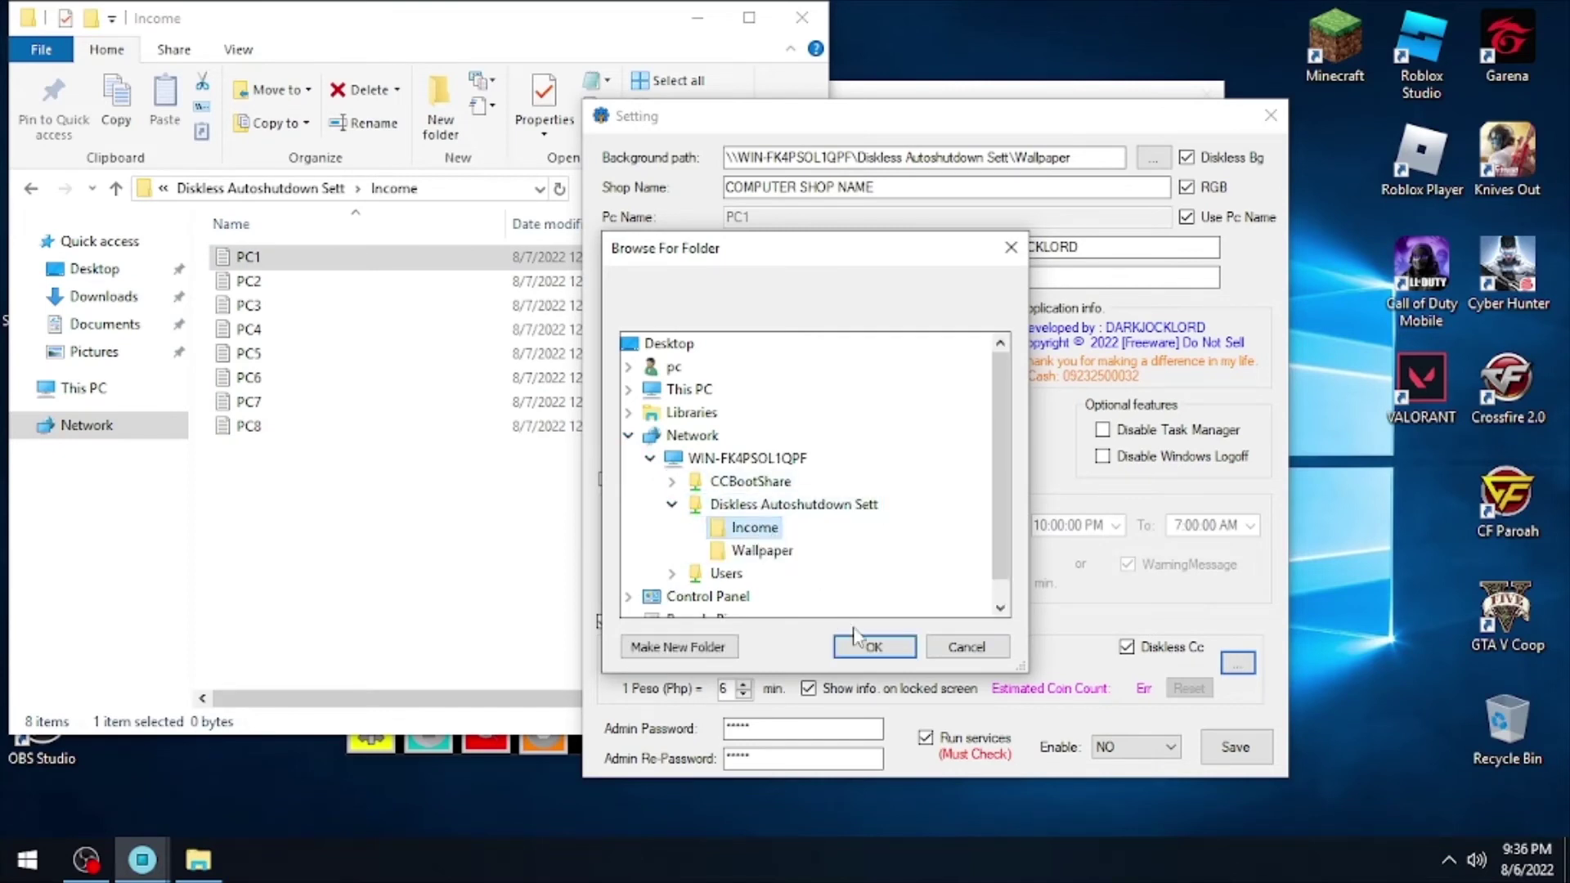
pyautogui.click(872, 647)
# Replace Banner Msg 1 with 'T', set Enable to YES, and save the settings
pyautogui.tripleClick(730, 248)
pyautogui.write('This is a Test for Diskless')
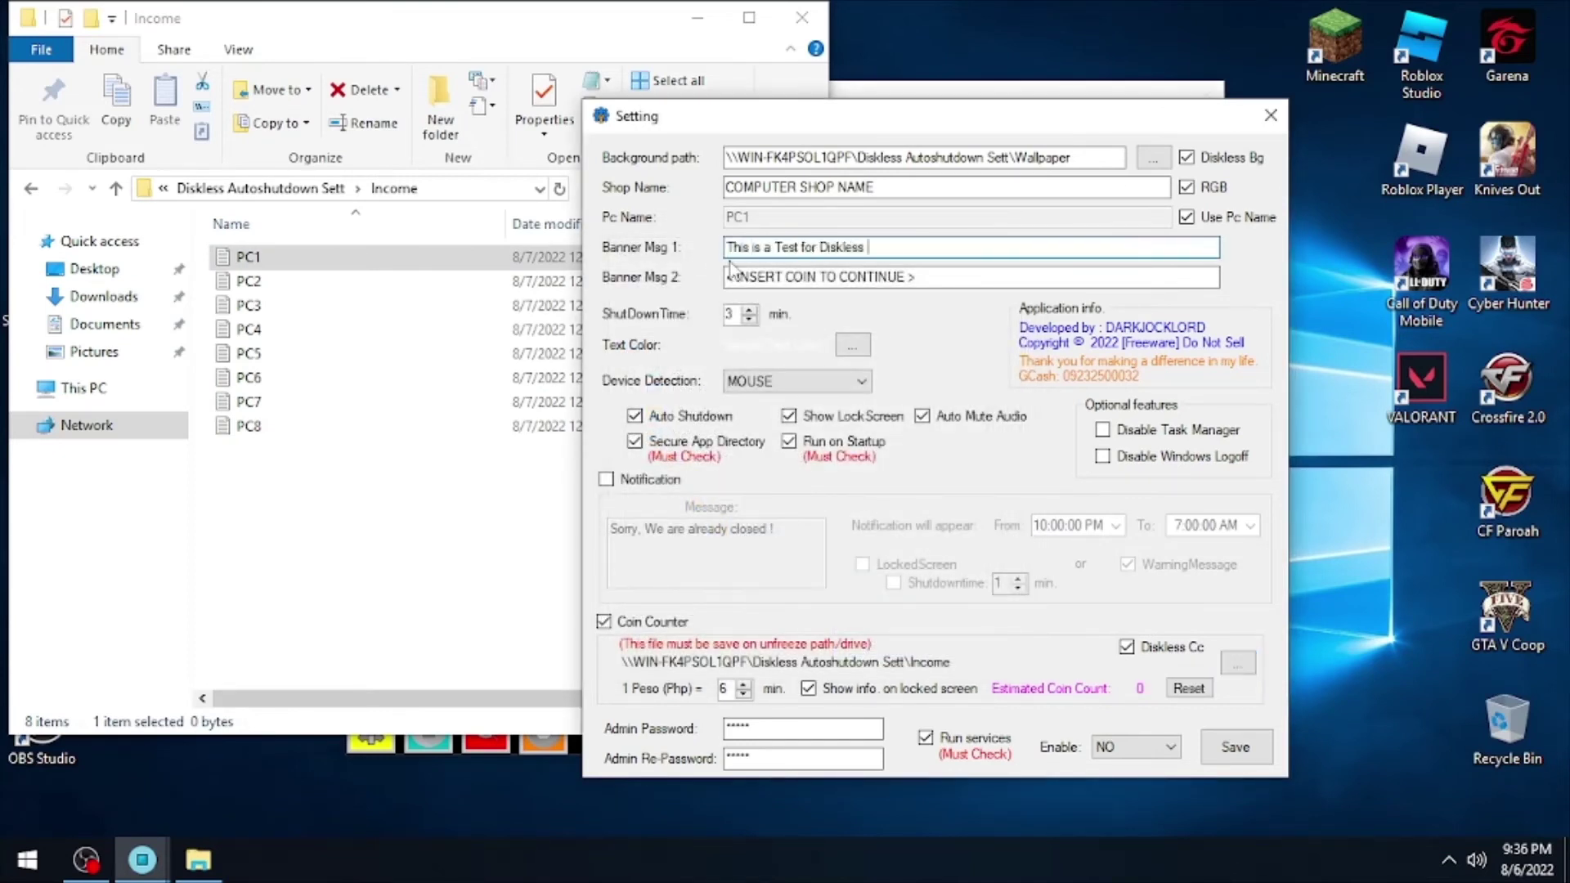
pyautogui.click(1156, 760)
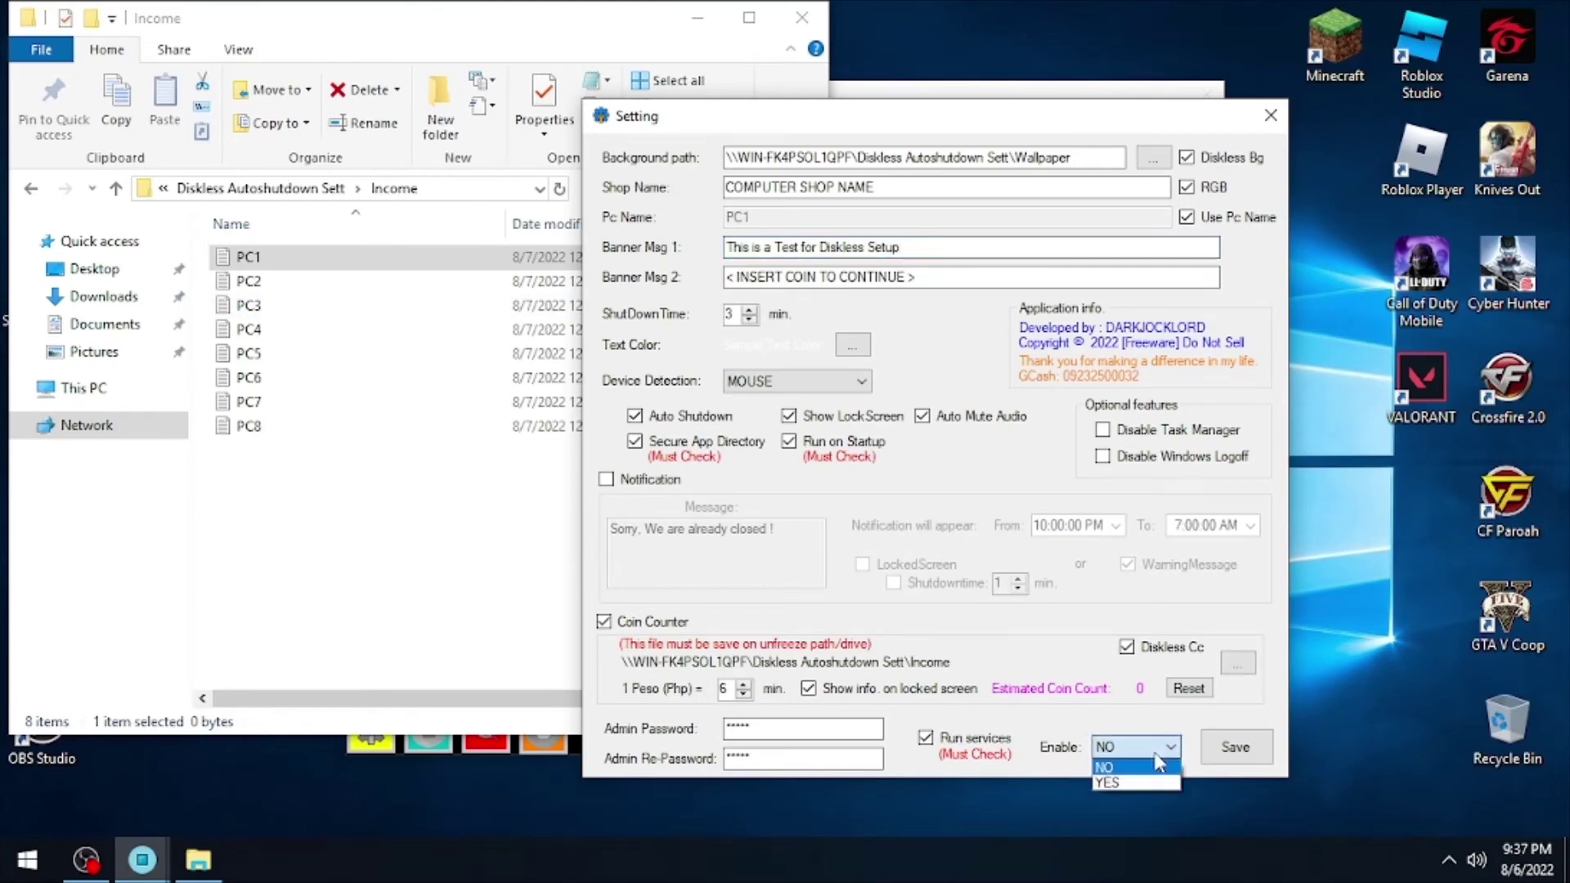
pyautogui.click(1138, 781)
pyautogui.click(1235, 746)
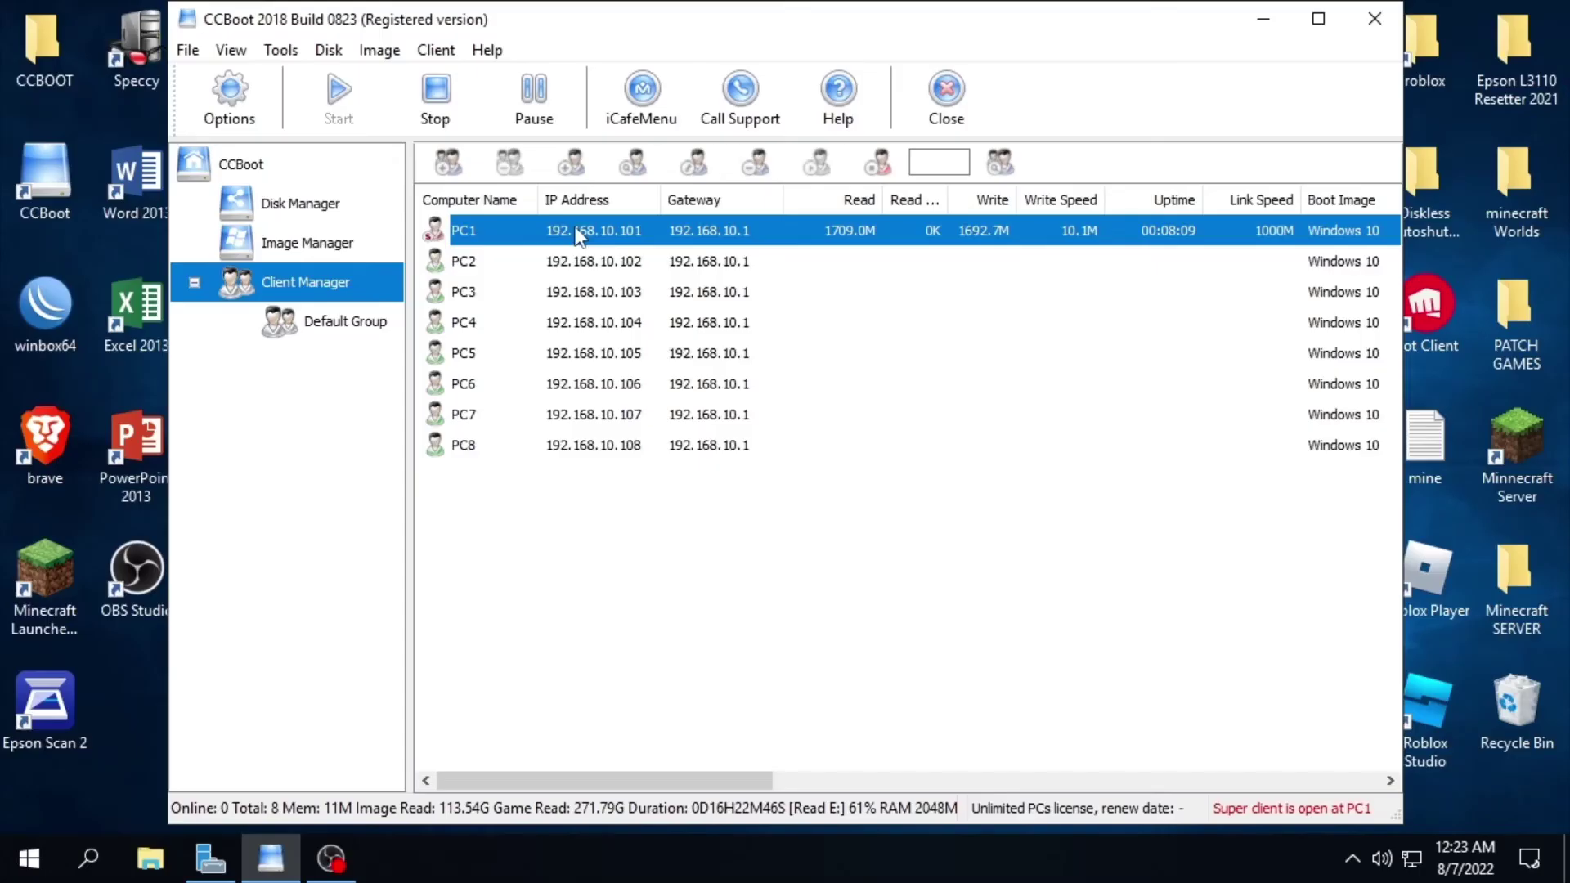
# Disable Super Client on PC1, update the image without a recovery point, and acknowledge completion
pyautogui.rightClick(575, 230)
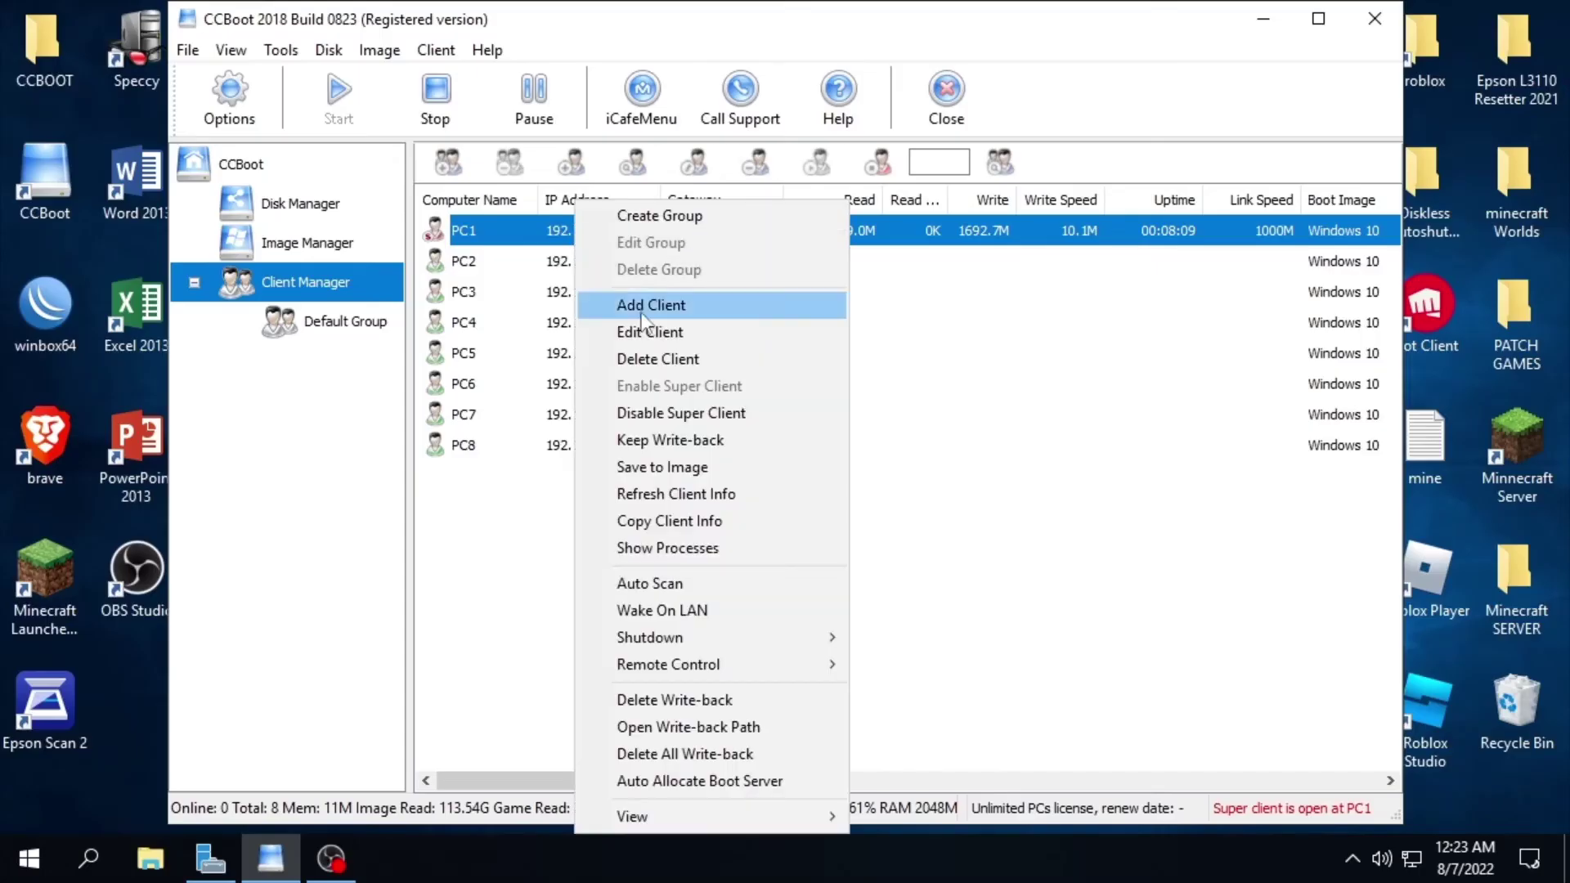
pyautogui.click(662, 413)
pyautogui.click(793, 478)
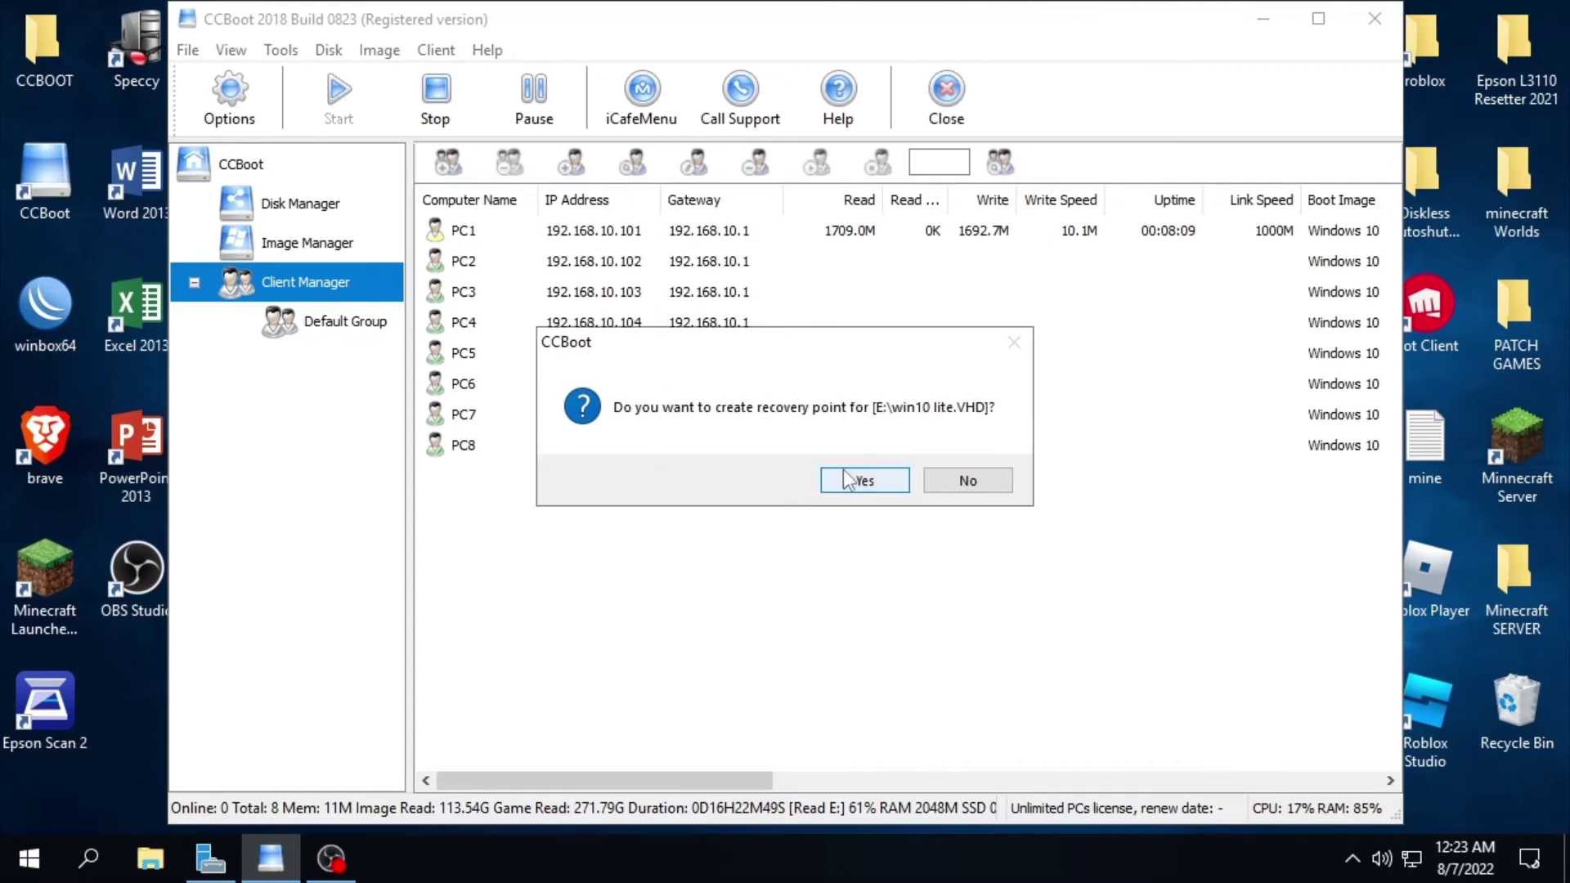
pyautogui.click(942, 481)
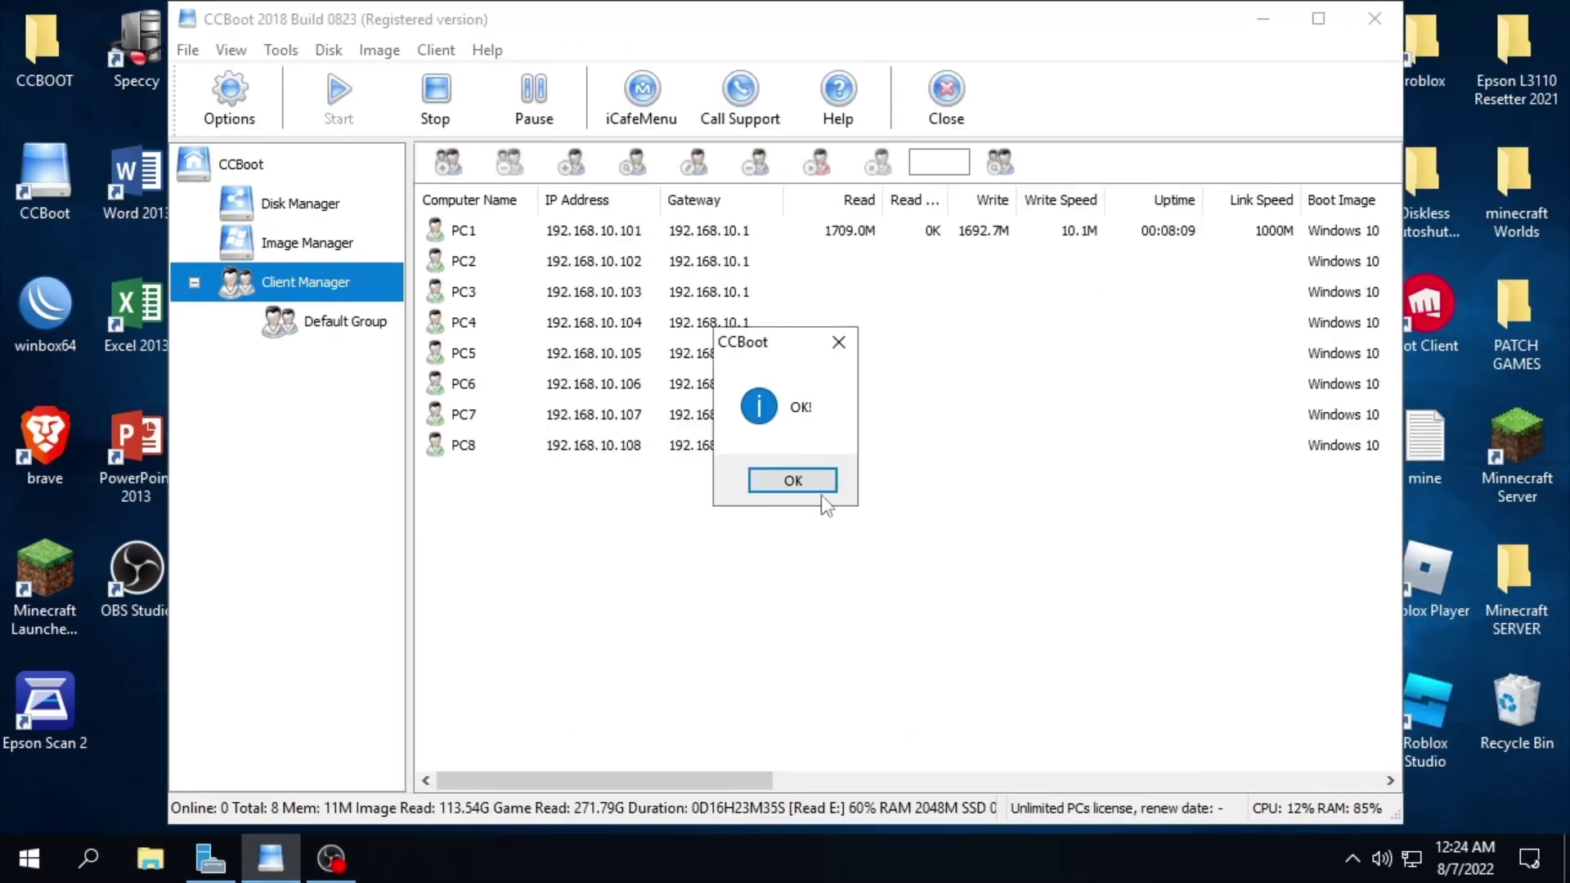
pyautogui.click(793, 481)
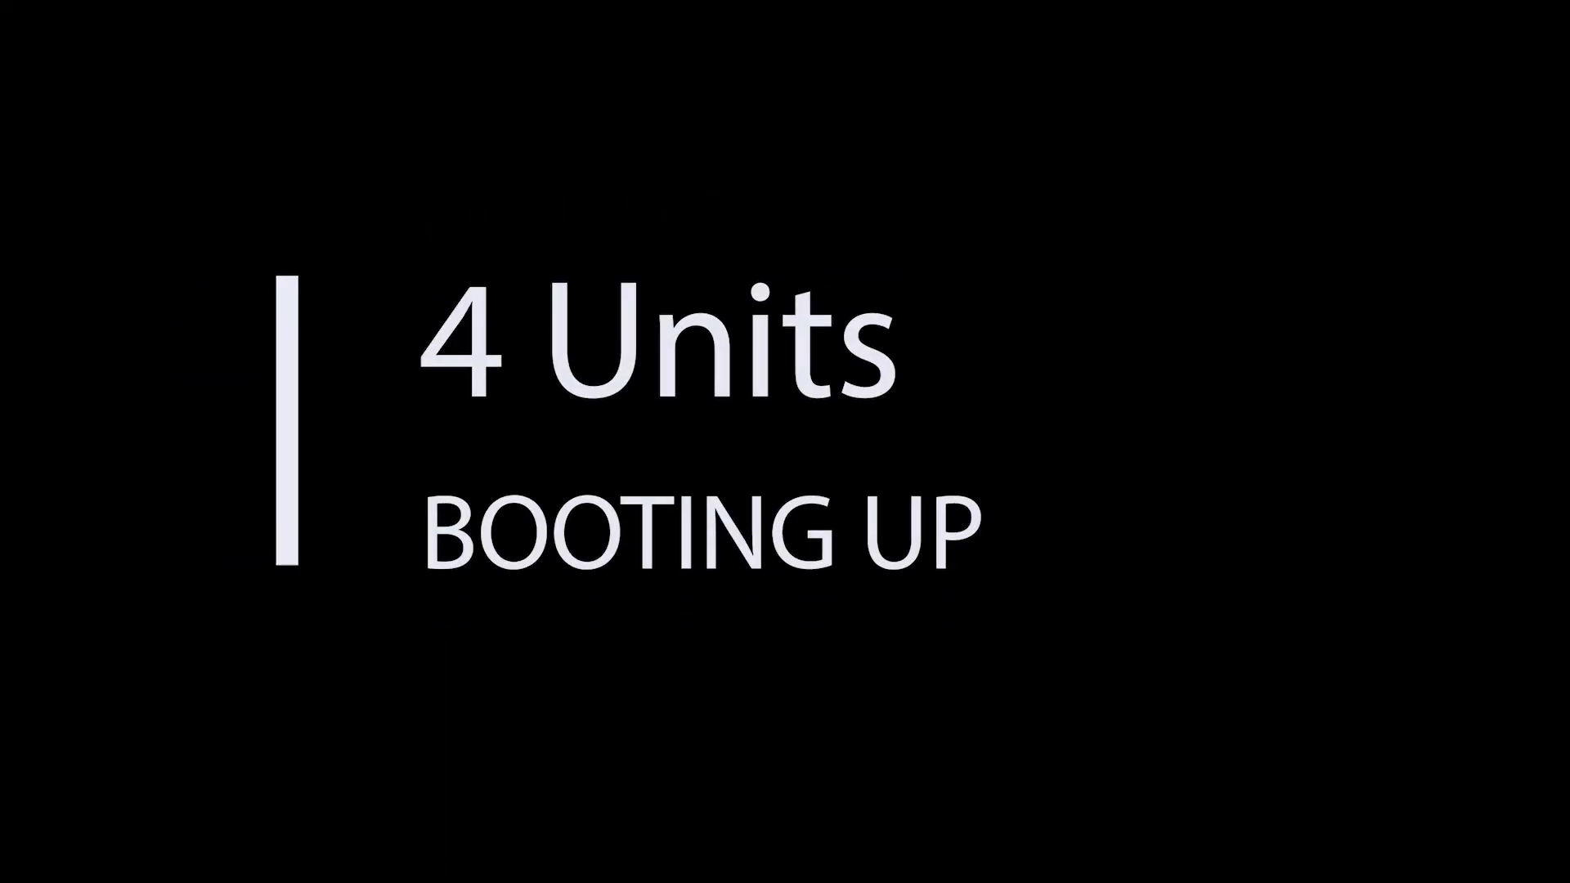